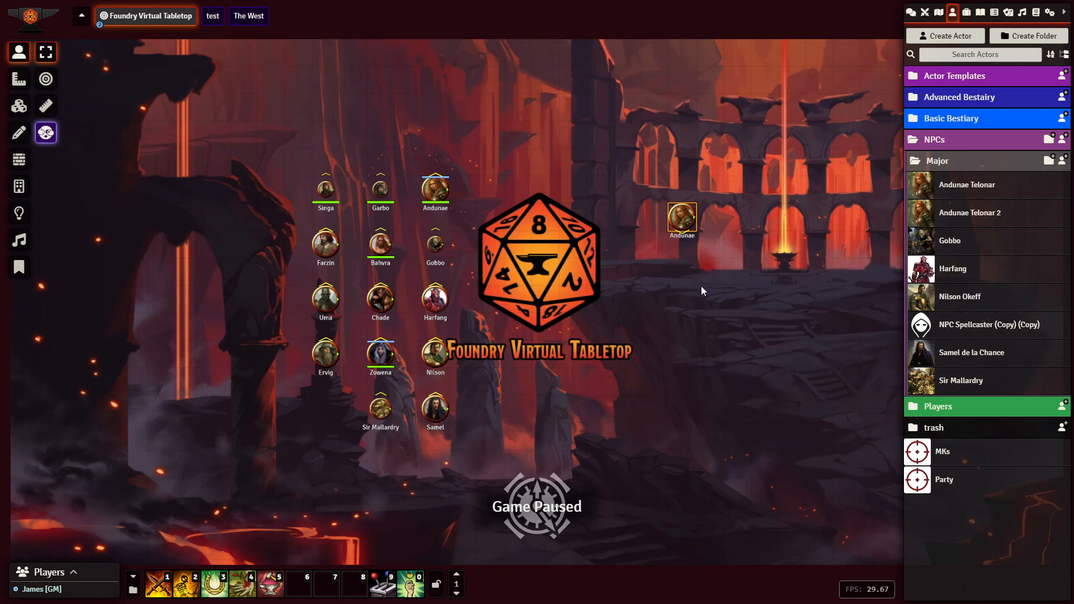
Switch to Notepad++ and review the traits and stats in the Wild Elves.txt notes, keeping Foundry VTT visible beside them
mouse_move(686, 224)
key("alt+Tab")
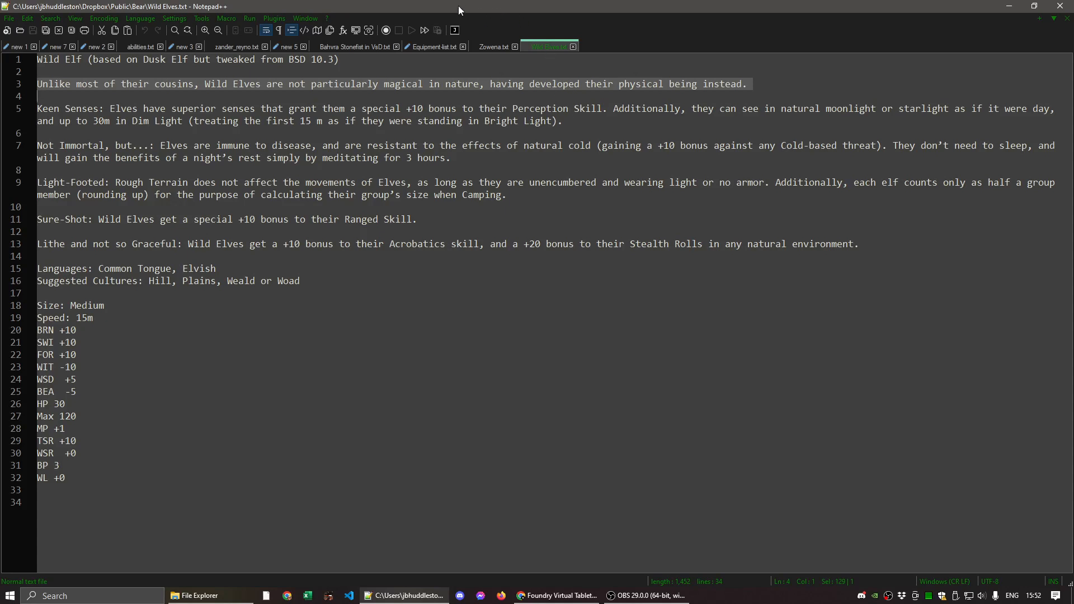
left_click_drag(458, 5, 670, 34)
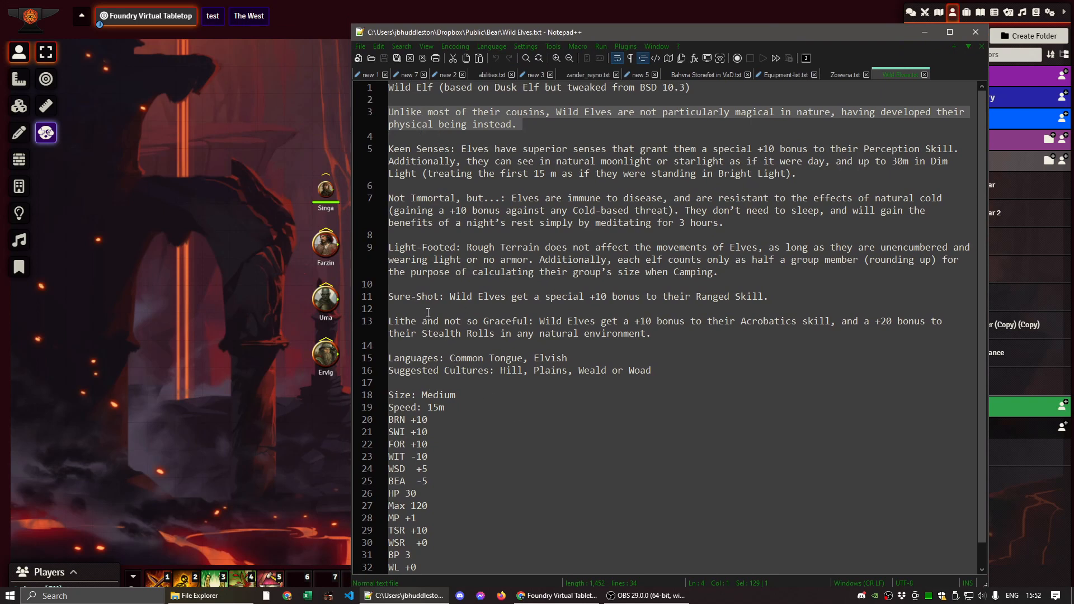
scroll(454, 329, "down", 1)
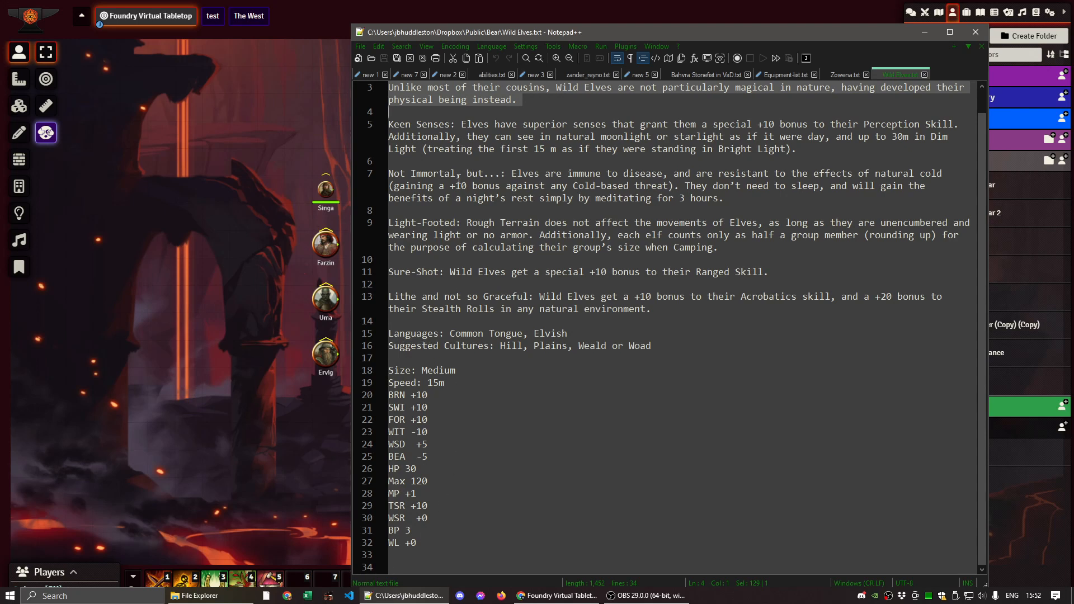
scroll(459, 179, "up", 1)
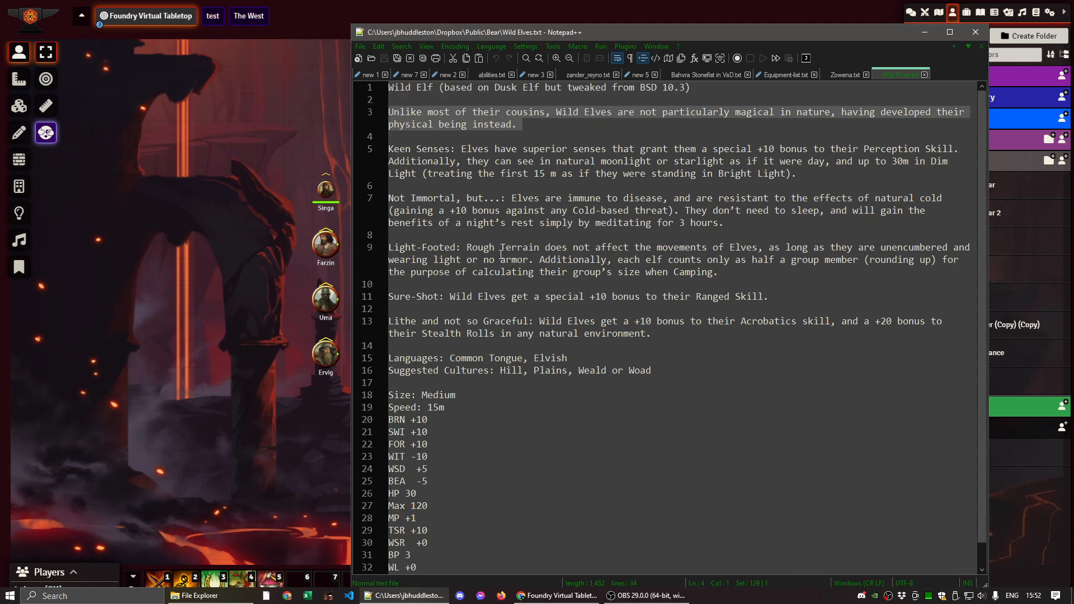
left_click_drag(596, 33, 1073, 46)
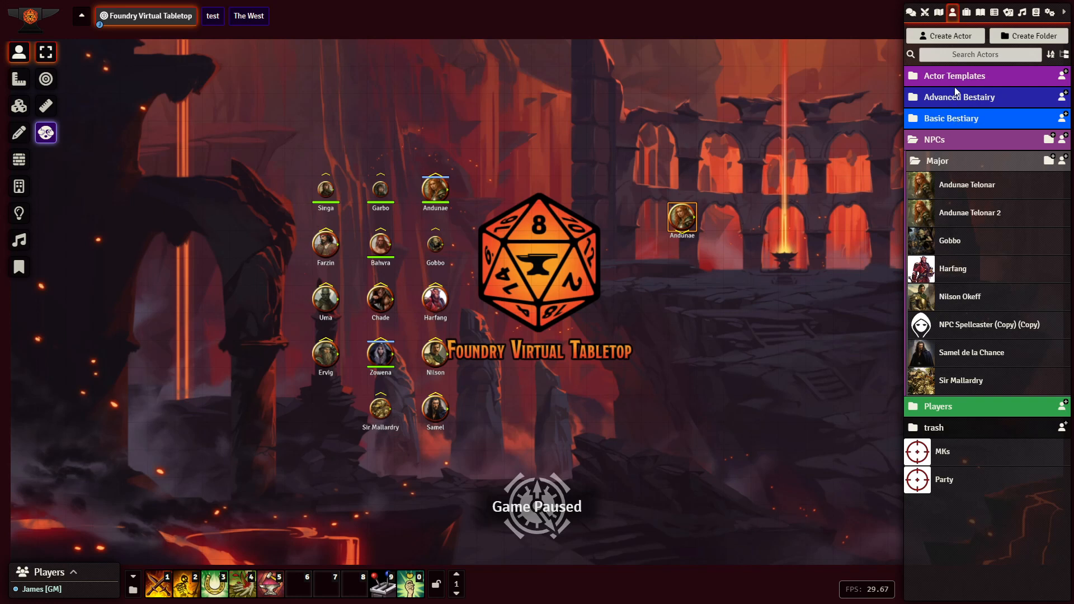
Start a new folder for items in Foundry VTT and name it Kin
left_click(967, 14)
left_click(985, 122)
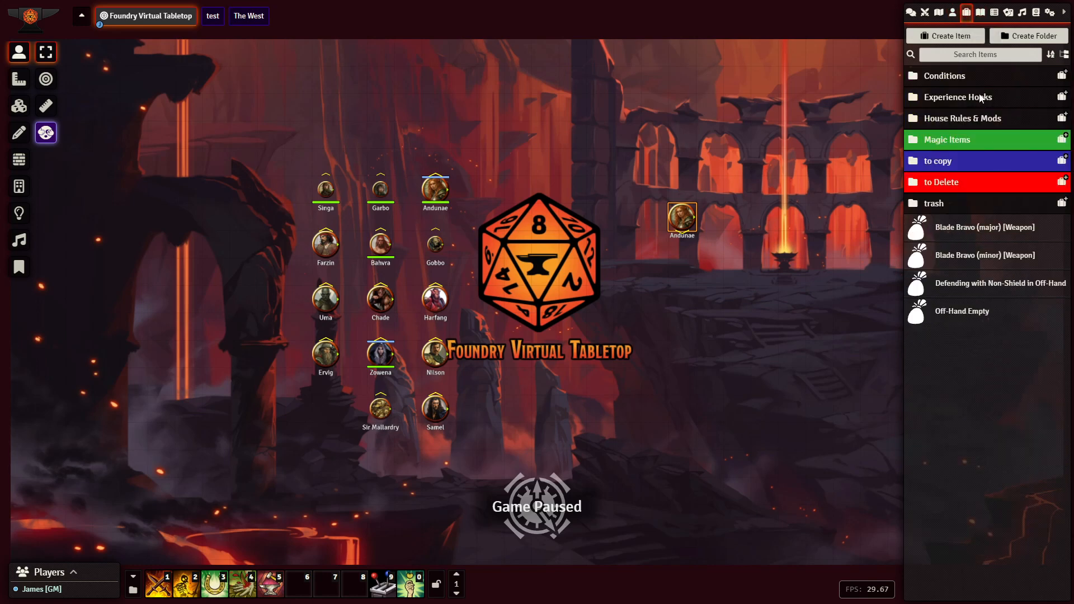
left_click(1028, 37)
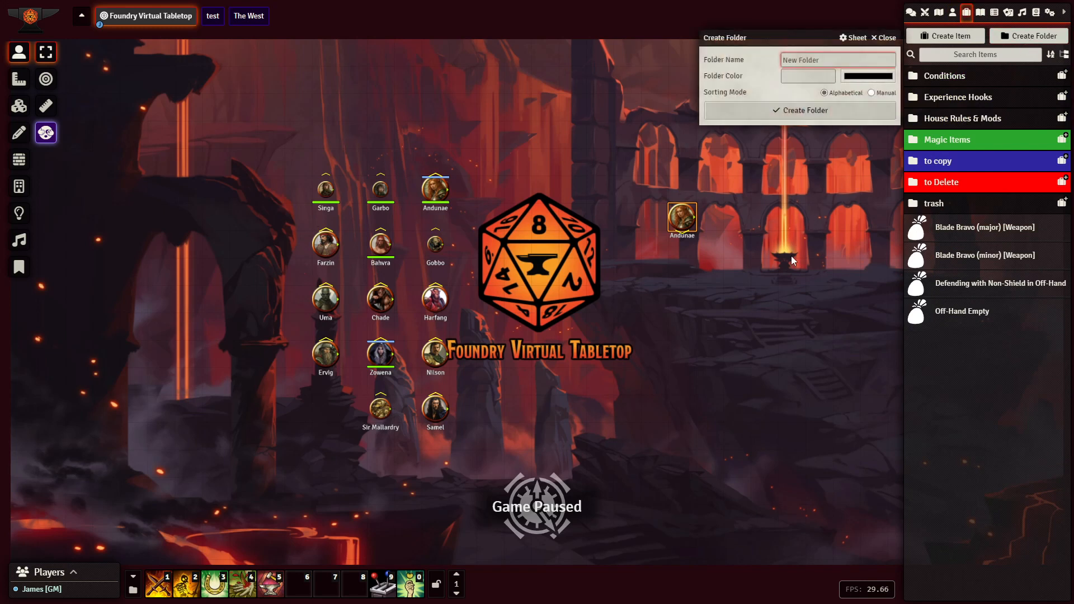
type("Wild")
key("BackSpace")
key("BackSpace")
key("BackSpace")
key("BackSpace")
type("Kin")
Set the new Kin folder's color to bright magenta and create the folder
left_click(870, 79)
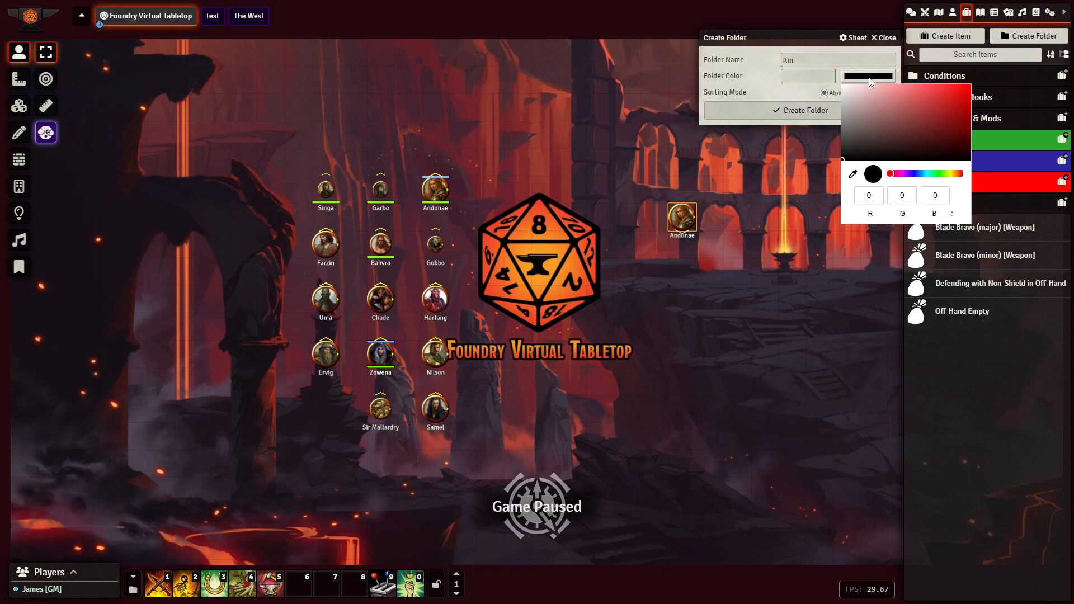
left_click(903, 174)
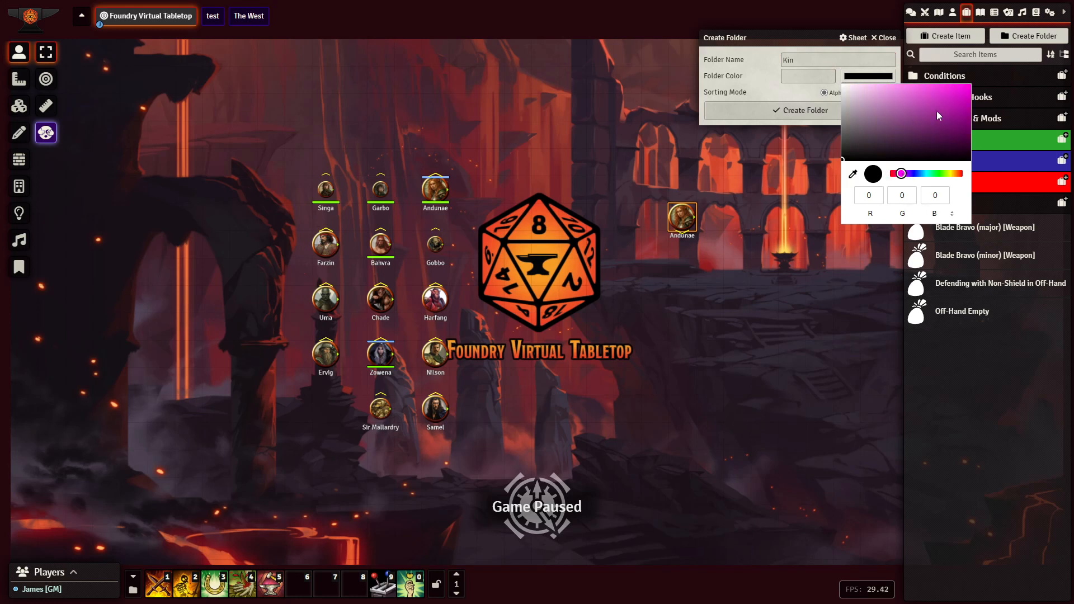
left_click_drag(936, 110, 992, 76)
left_click(767, 89)
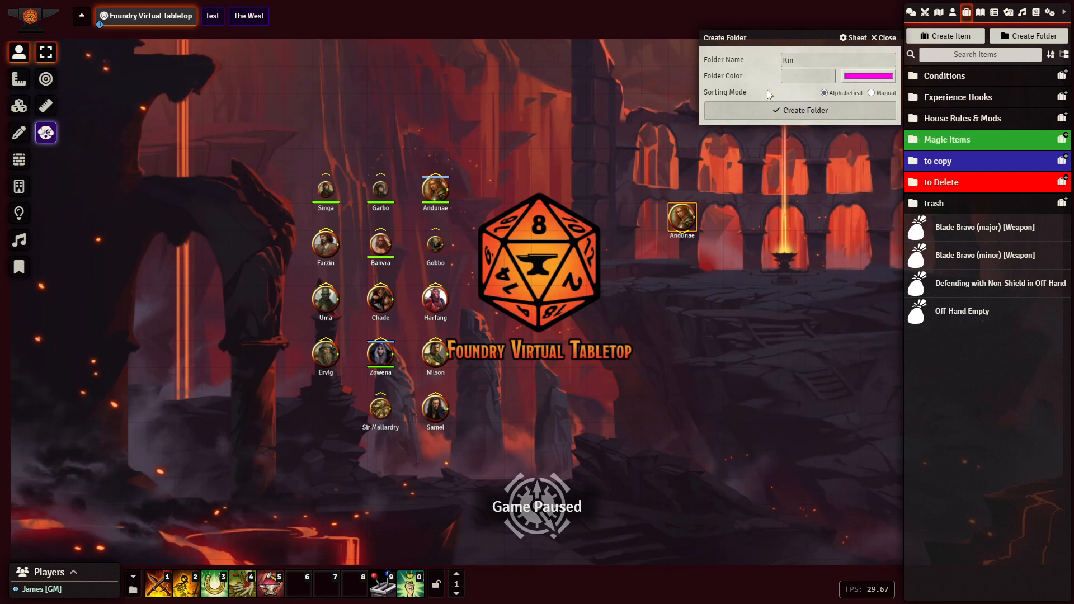
left_click(795, 110)
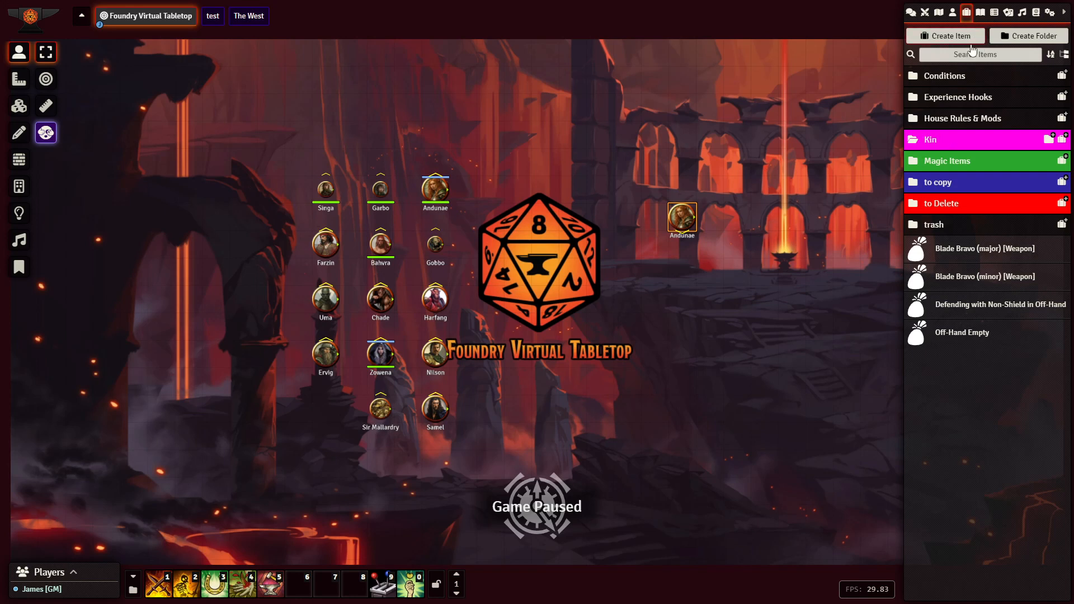
Copy Kin: Dusk Elf from the Kin Templates folder of the VsD Items compendium into the Kin items folder
left_click(1037, 12)
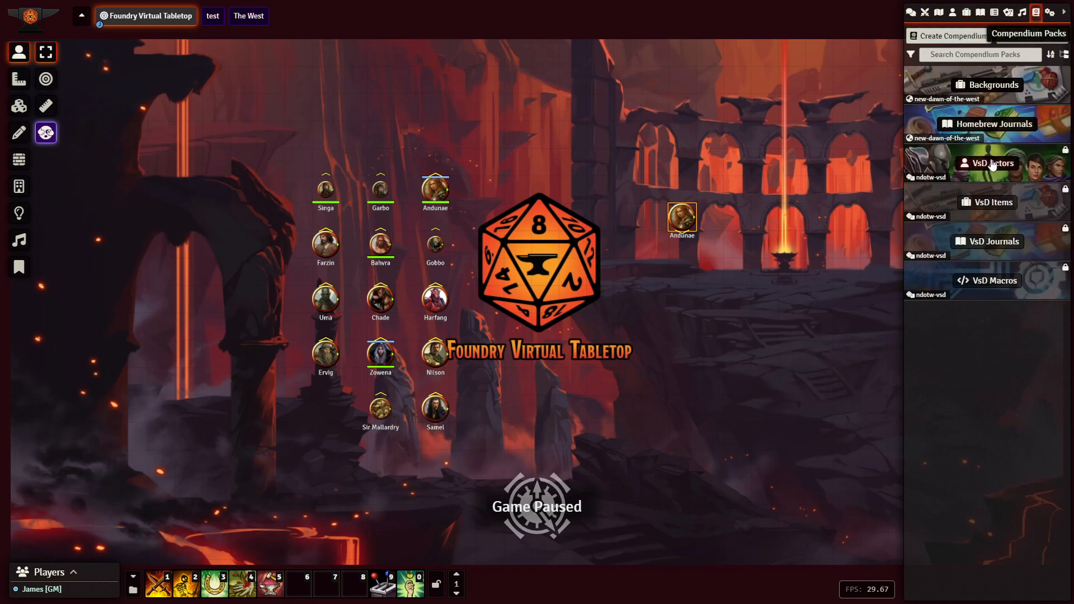
left_click(986, 206)
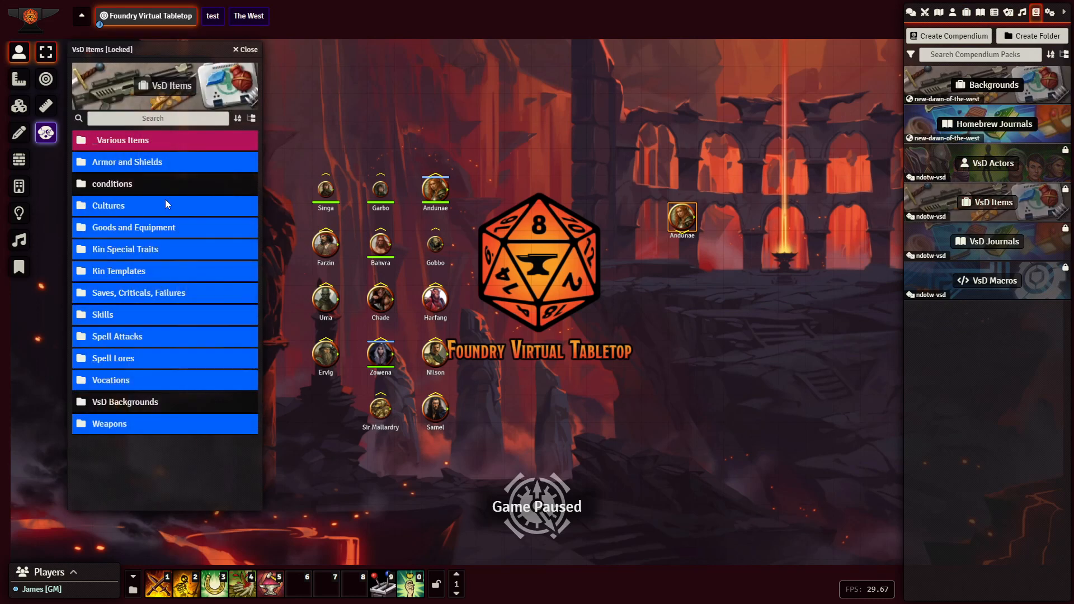
left_click(119, 273)
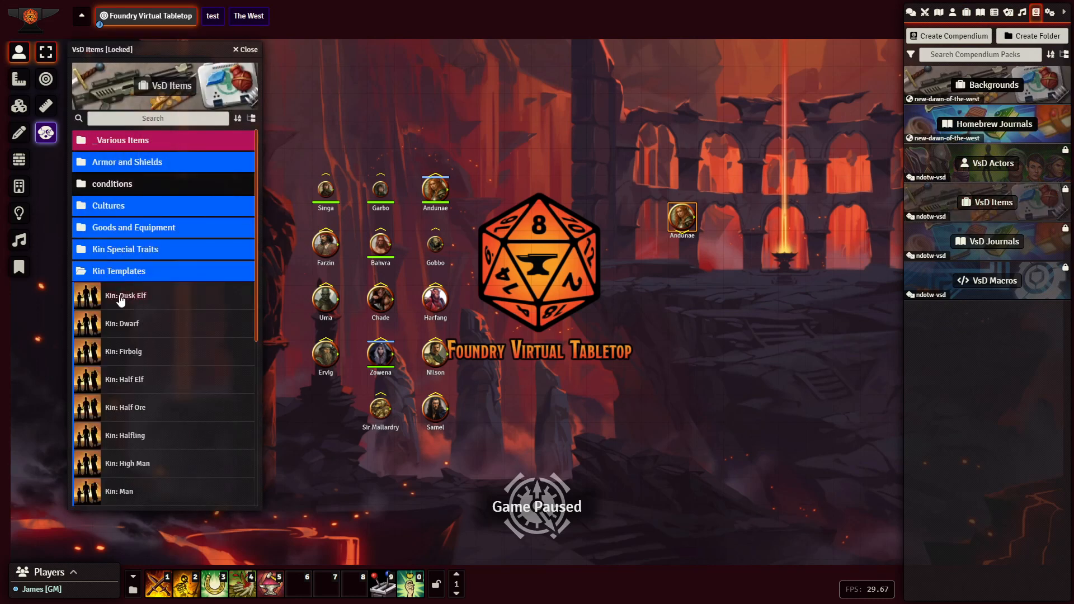
left_click_drag(121, 301, 152, 303)
left_click(966, 12)
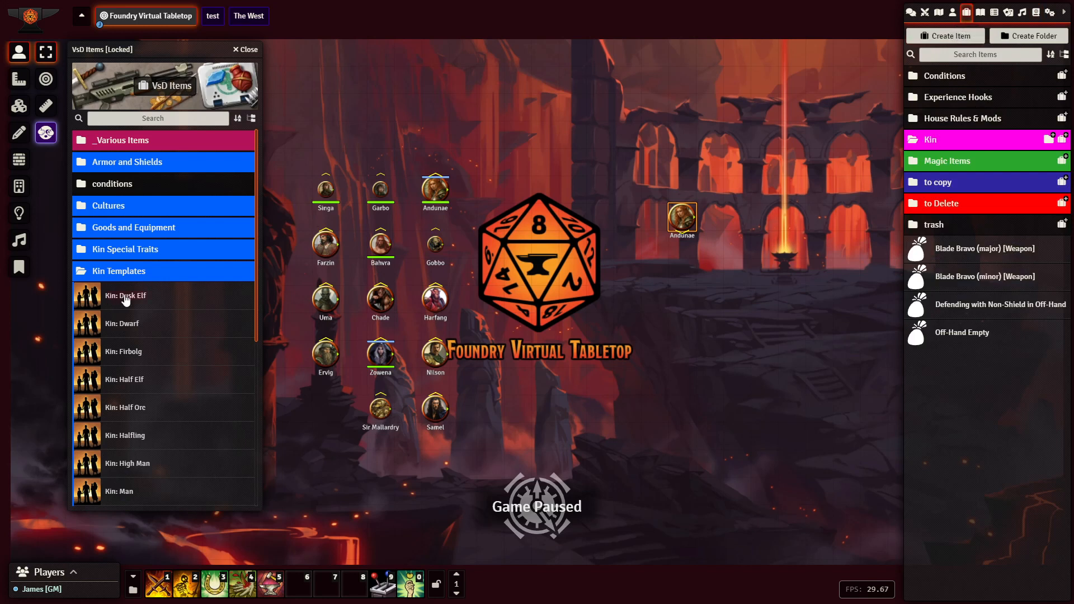
left_click_drag(125, 300, 958, 145)
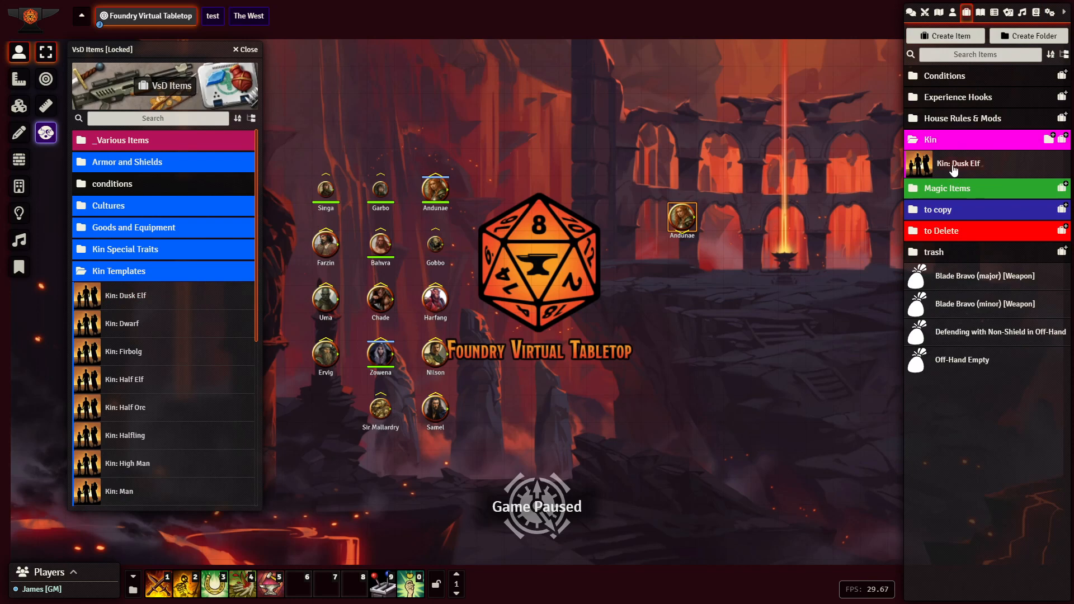
left_click(249, 50)
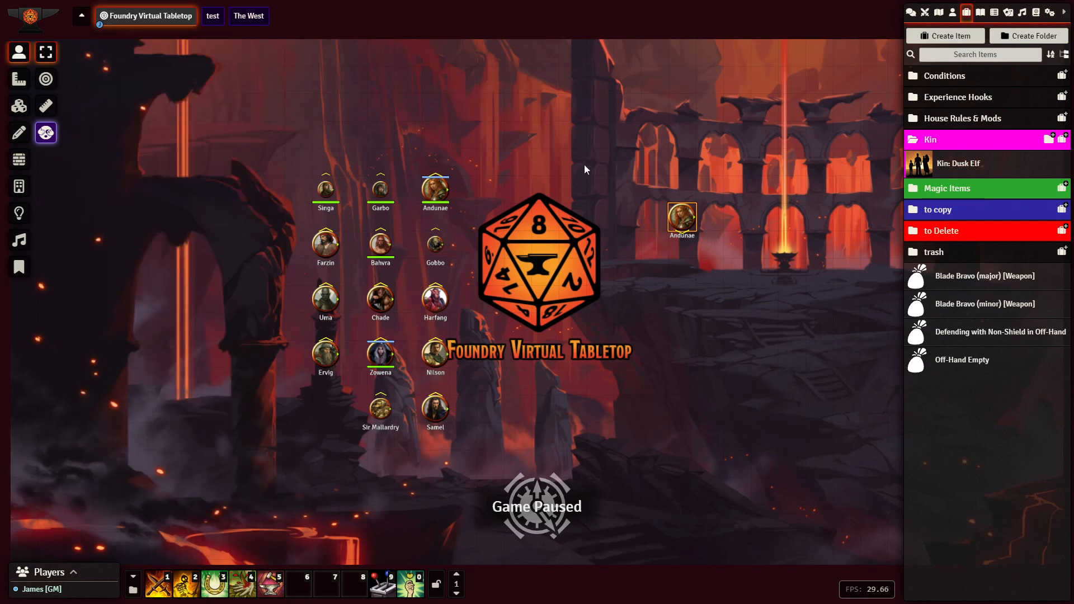
Open the copied Kin: Dusk Elf container, enlarge its window and place it clear of the items list
left_click(963, 163)
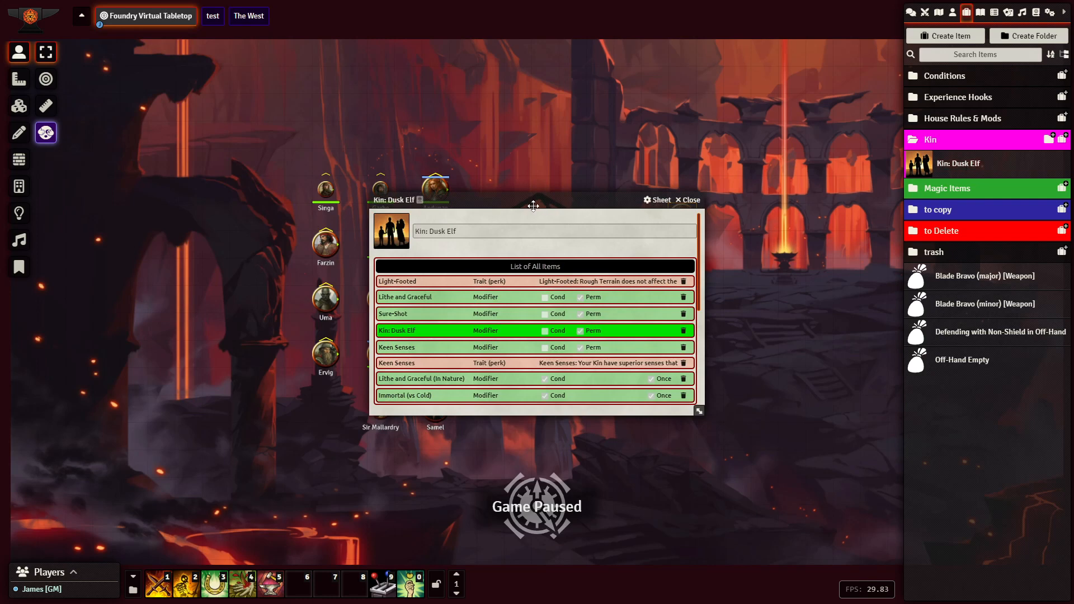
left_click_drag(535, 201, 670, 100)
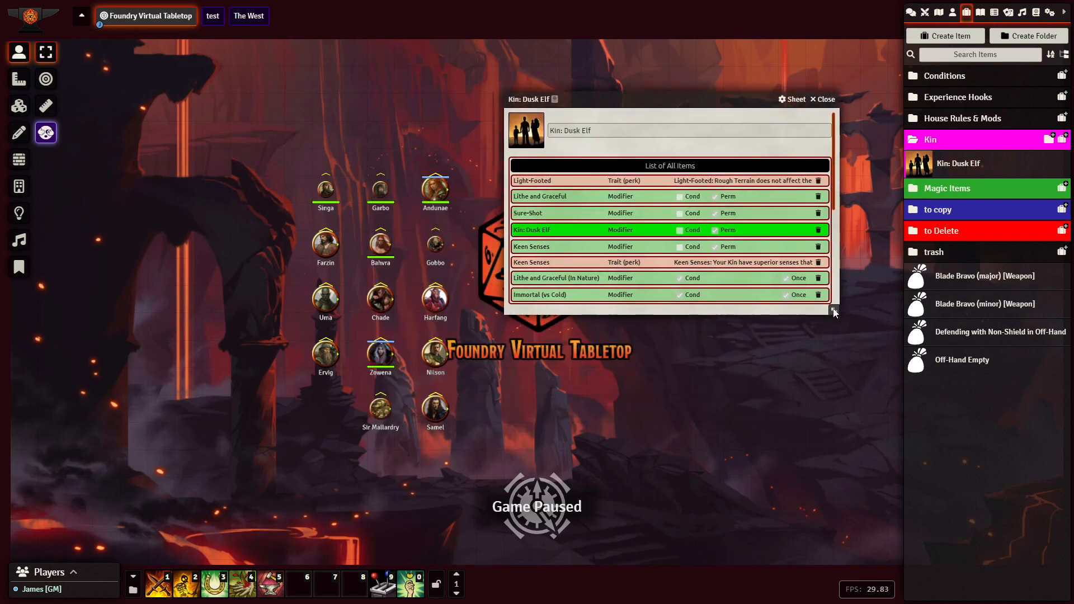
left_click_drag(834, 310, 847, 380)
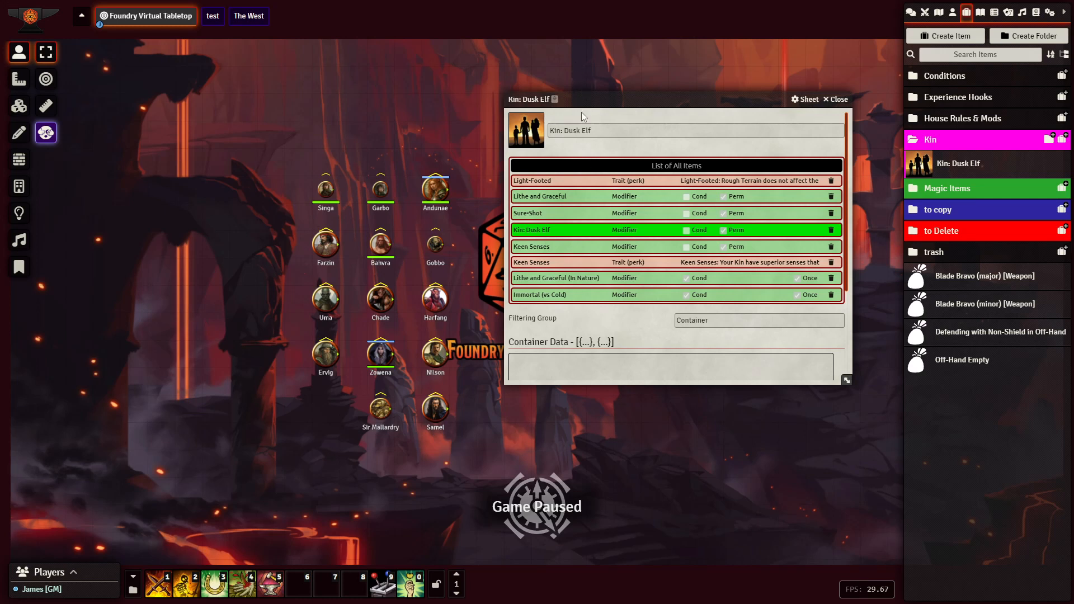
left_click_drag(596, 102, 521, 37)
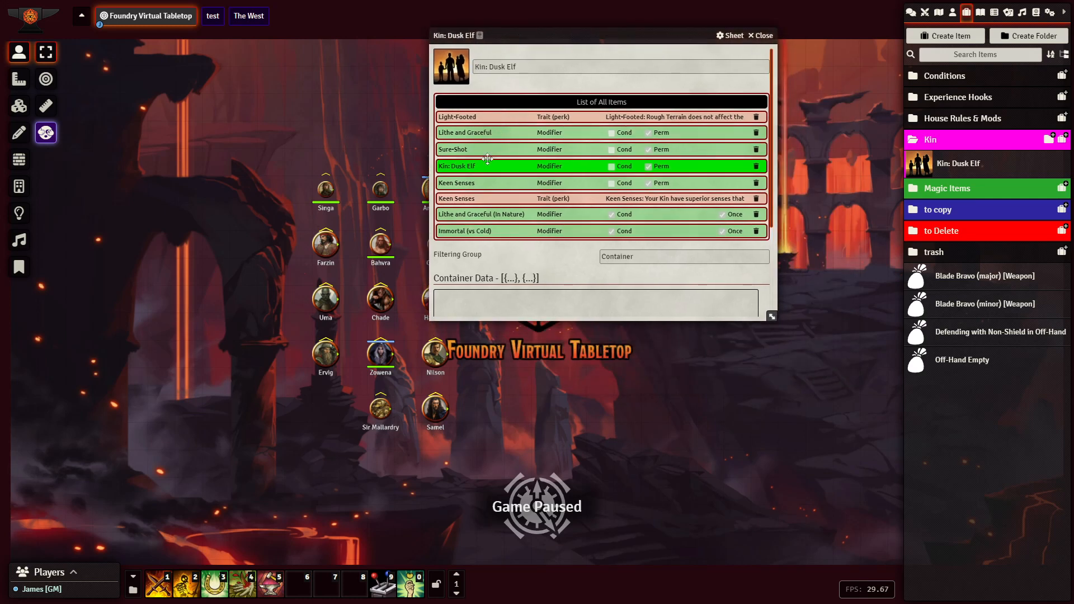
Copy every trait and modifier in the Kin: Dusk Elf container, from Light-Footed through Immortal (vs Cold), into the Kin folder
mouse_move(481, 238)
left_click_drag(454, 120, 945, 163)
left_click_drag(460, 137, 932, 168)
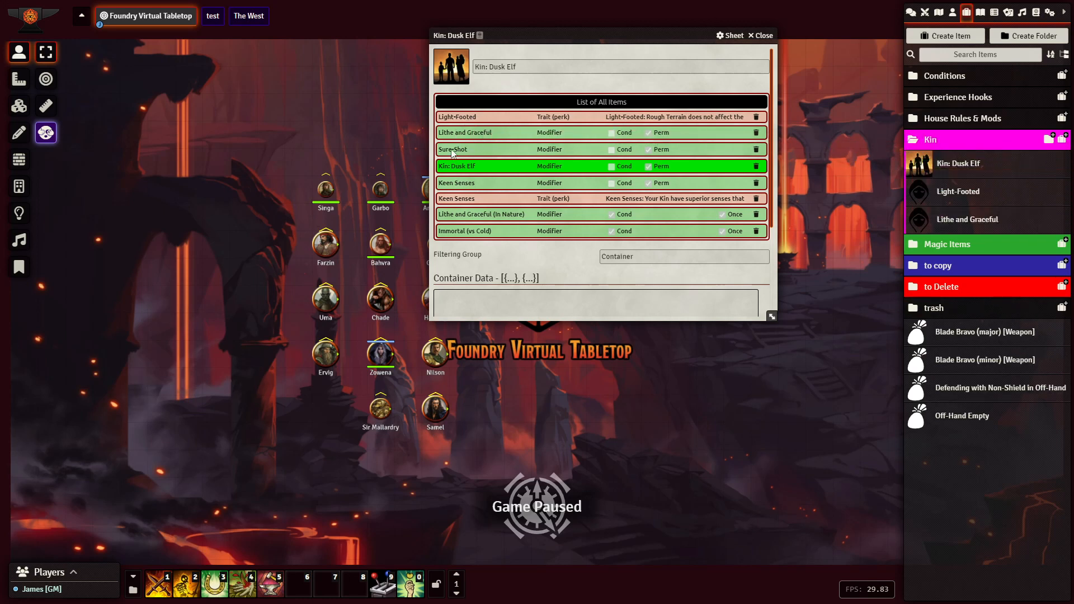
left_click_drag(455, 150, 952, 193)
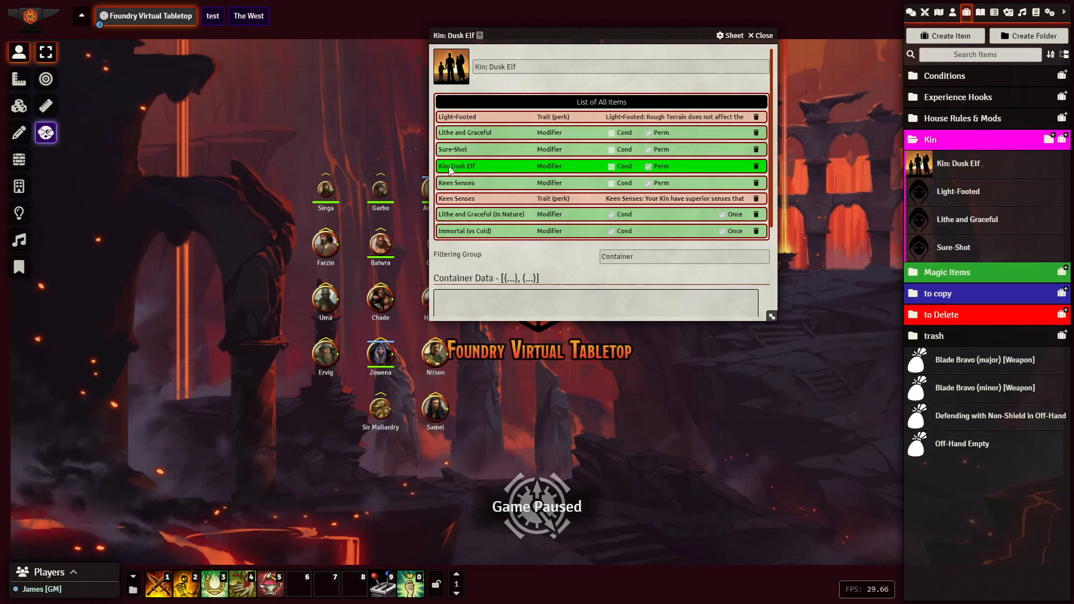
left_click_drag(449, 166, 953, 211)
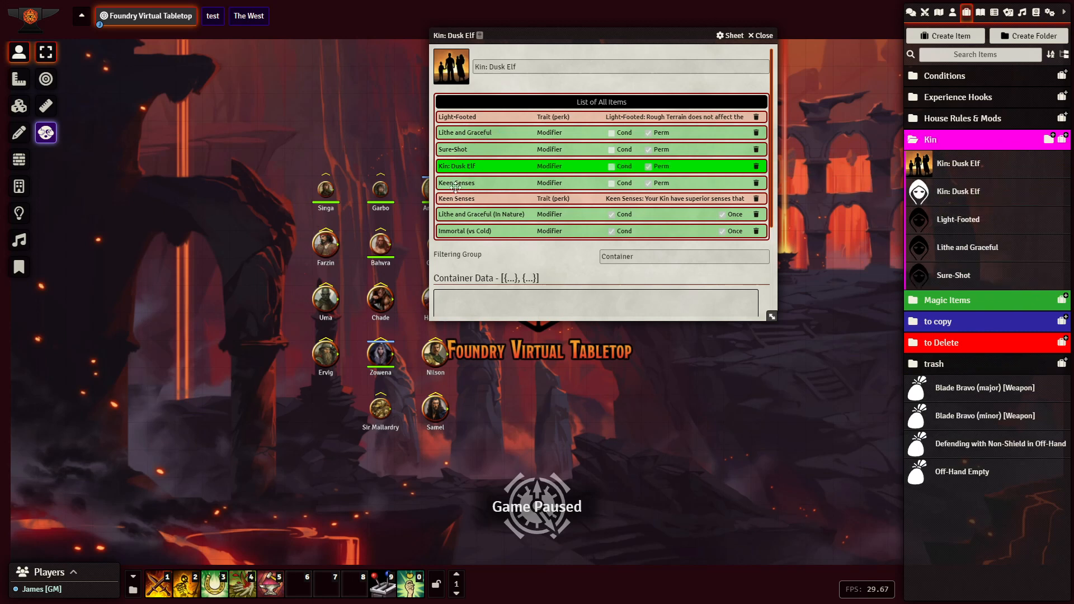
left_click_drag(456, 186, 956, 236)
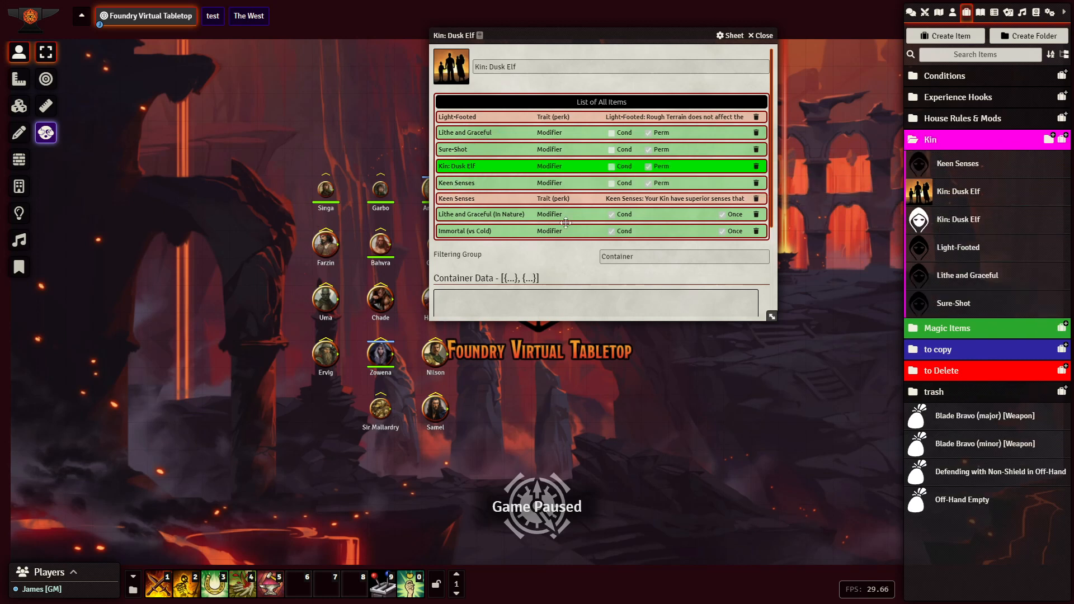
left_click_drag(456, 204, 968, 267)
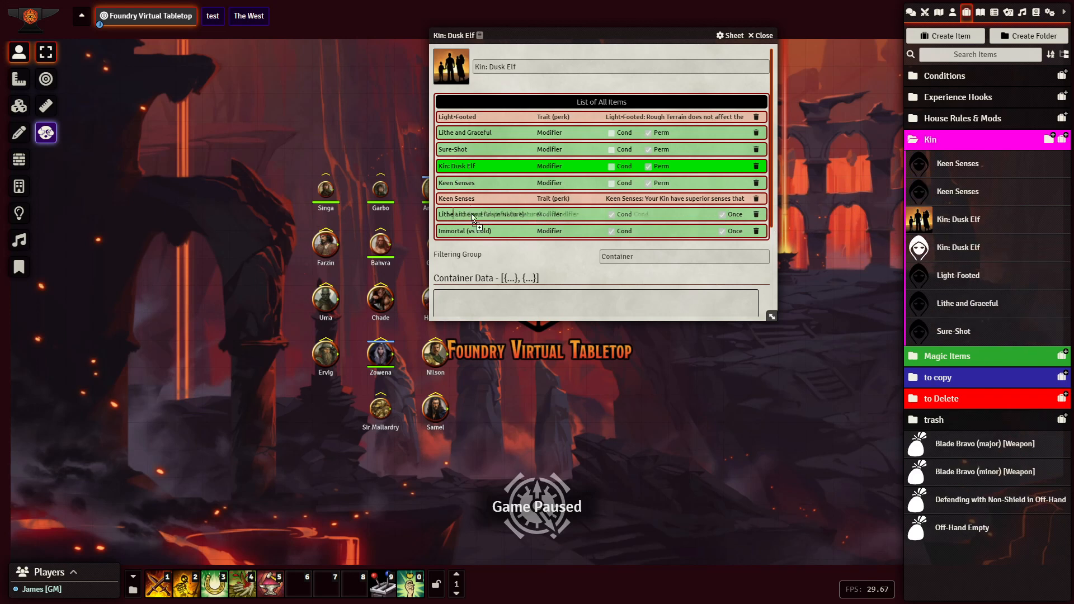
left_click_drag(450, 219, 893, 270)
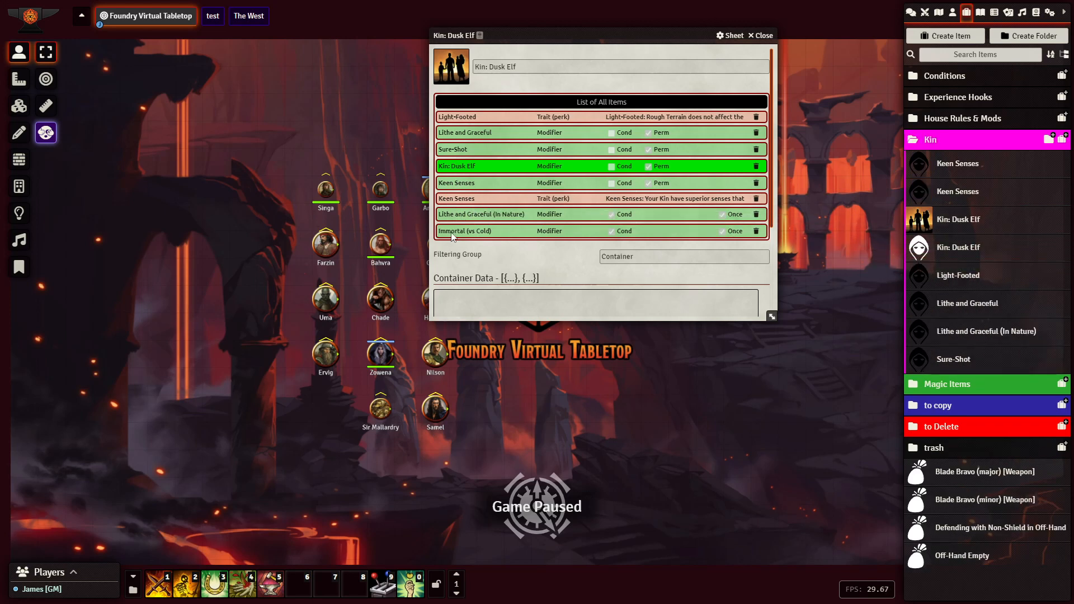
left_click_drag(453, 231, 962, 274)
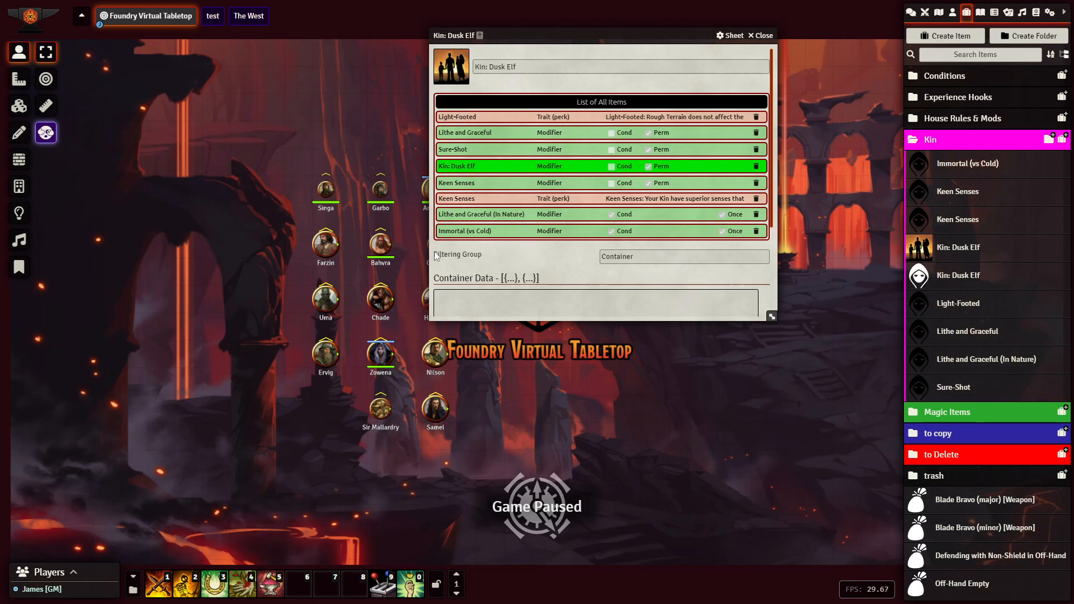
Delete all the entries from the Kin: Dusk Elf container's list of items
left_click(757, 117)
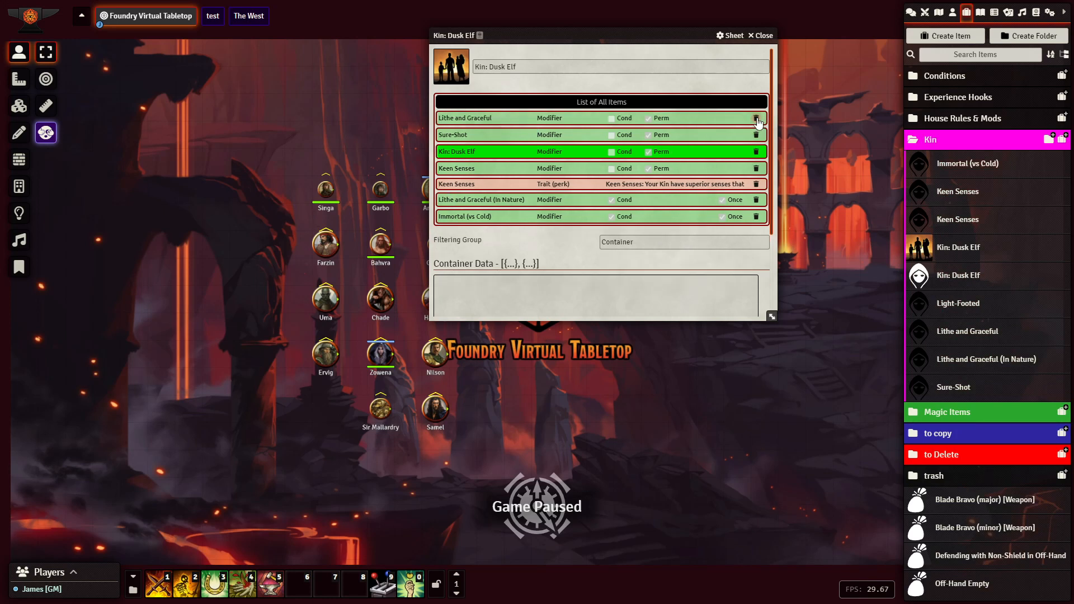
left_click(757, 118)
left_click(756, 117)
left_click(757, 118)
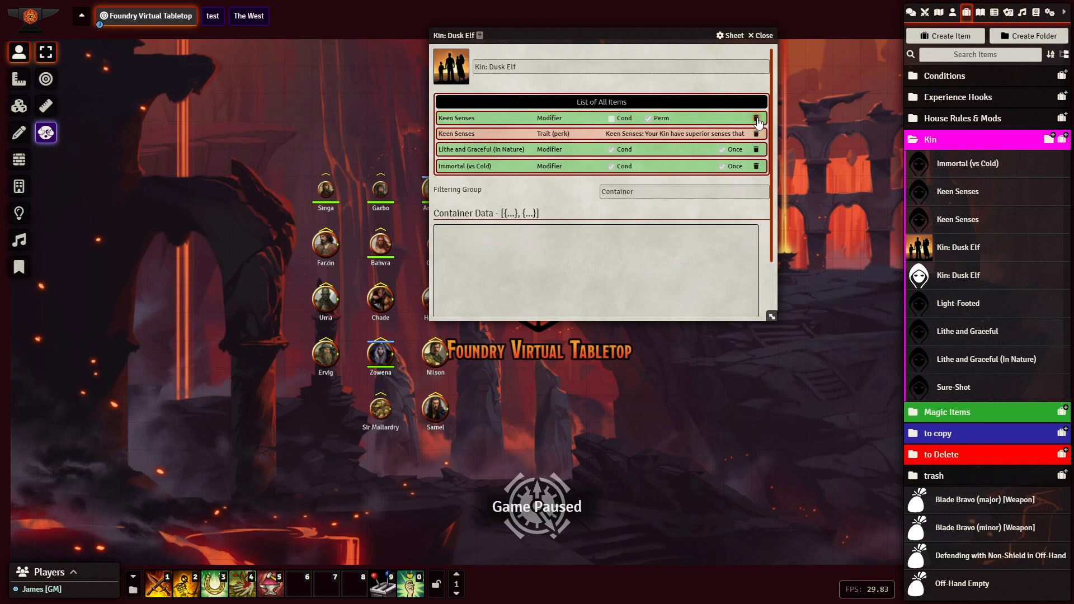
left_click(756, 118)
left_click(756, 118)
left_click(757, 118)
left_click(756, 118)
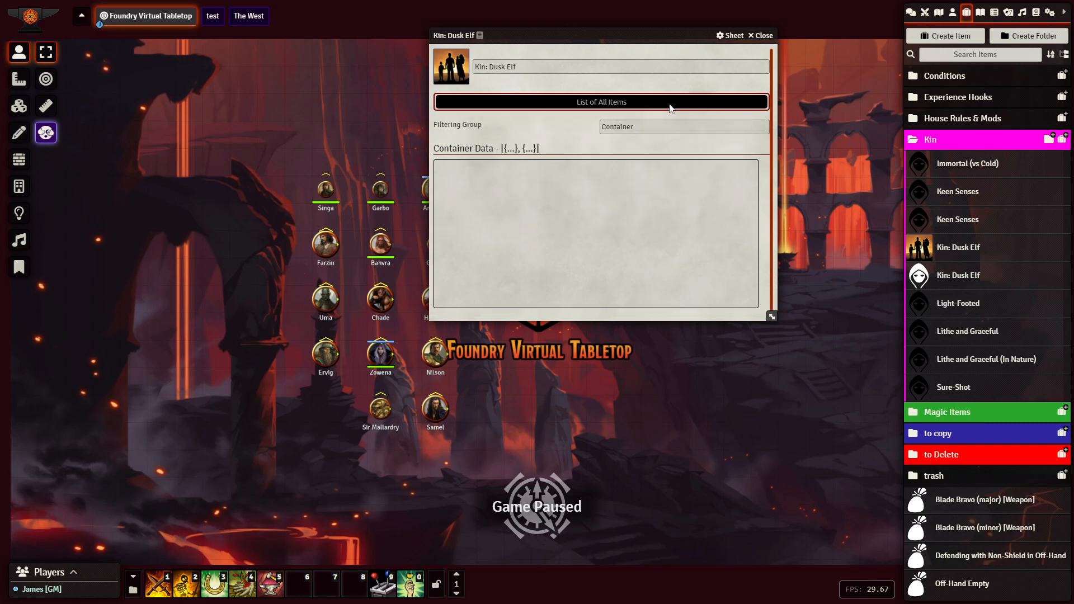
Rename the emptied container as Kin: Wild Elf
triple_click(493, 66)
double_click(492, 67)
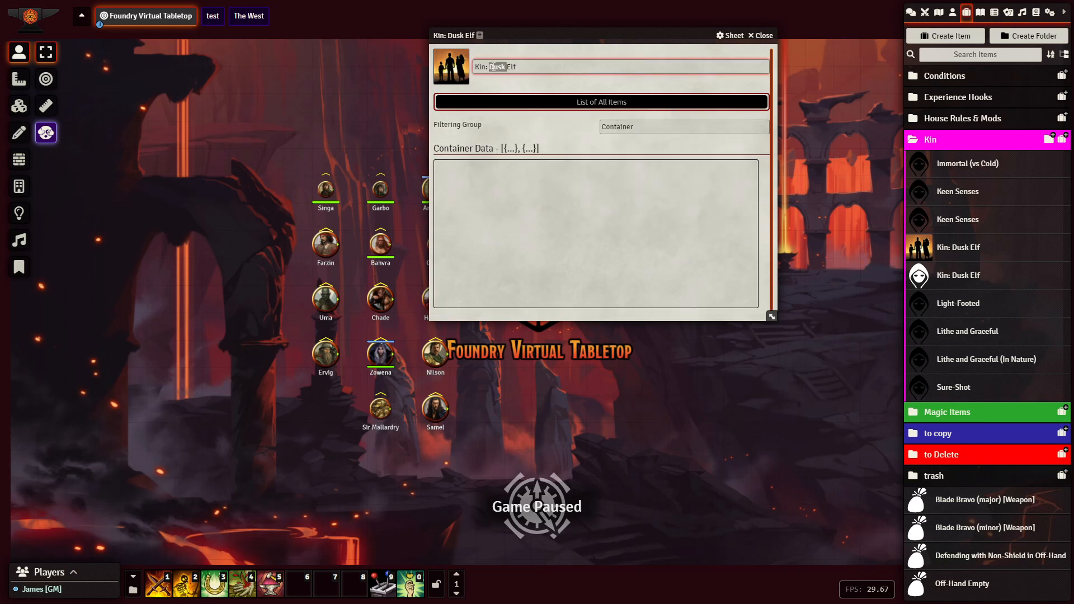
type("Wild")
left_click(542, 125)
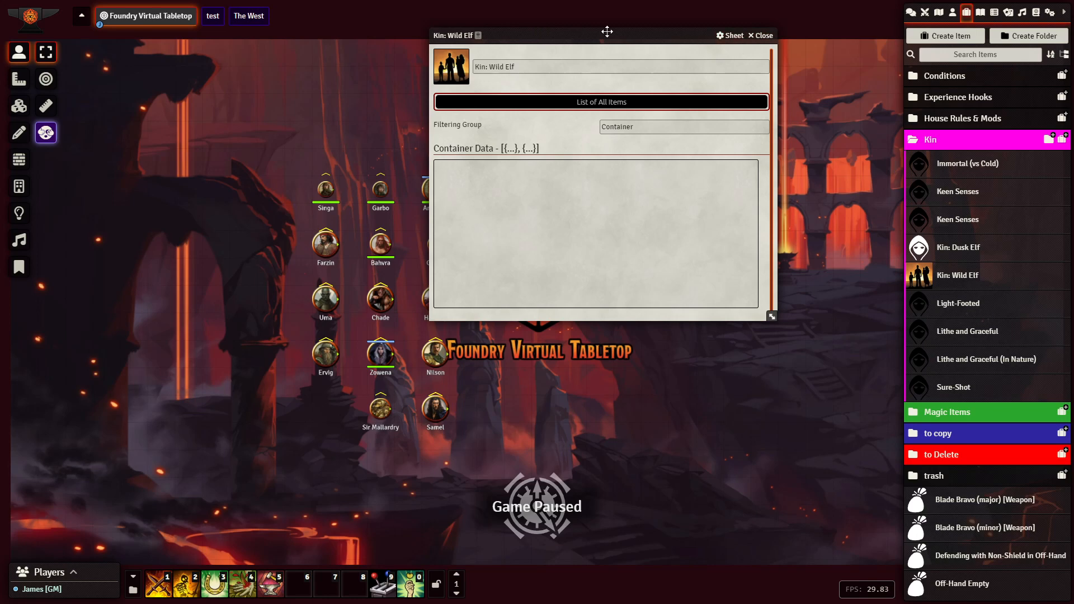
Move the empty container aside, open the Kin: Dusk Elf modifier item, enlarge its sheet and rename the item Kin: Wild Elf
left_click_drag(568, 32, 138, 22)
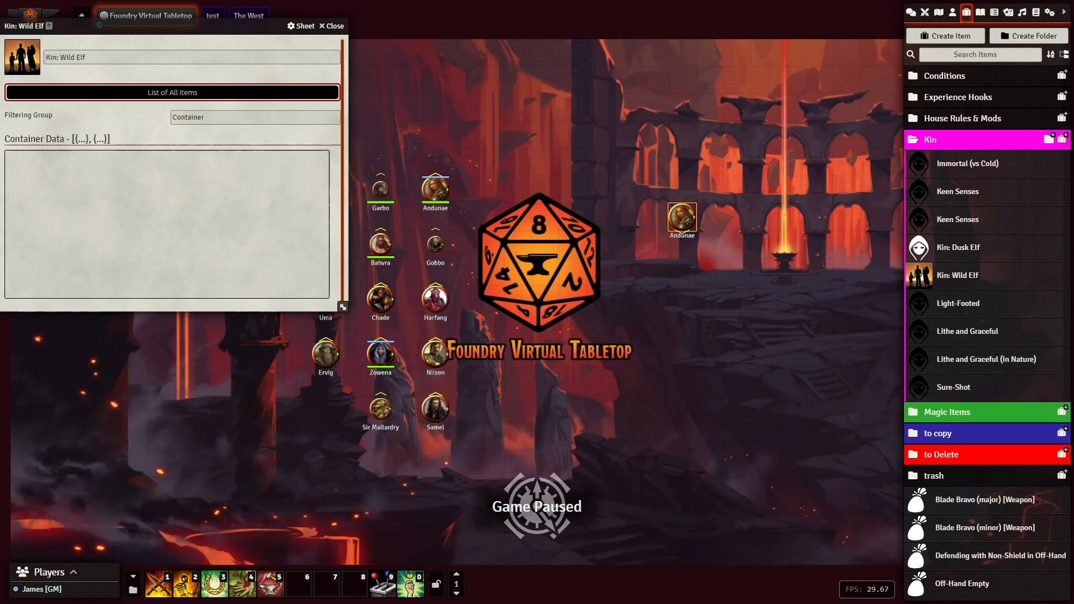
left_click(950, 250)
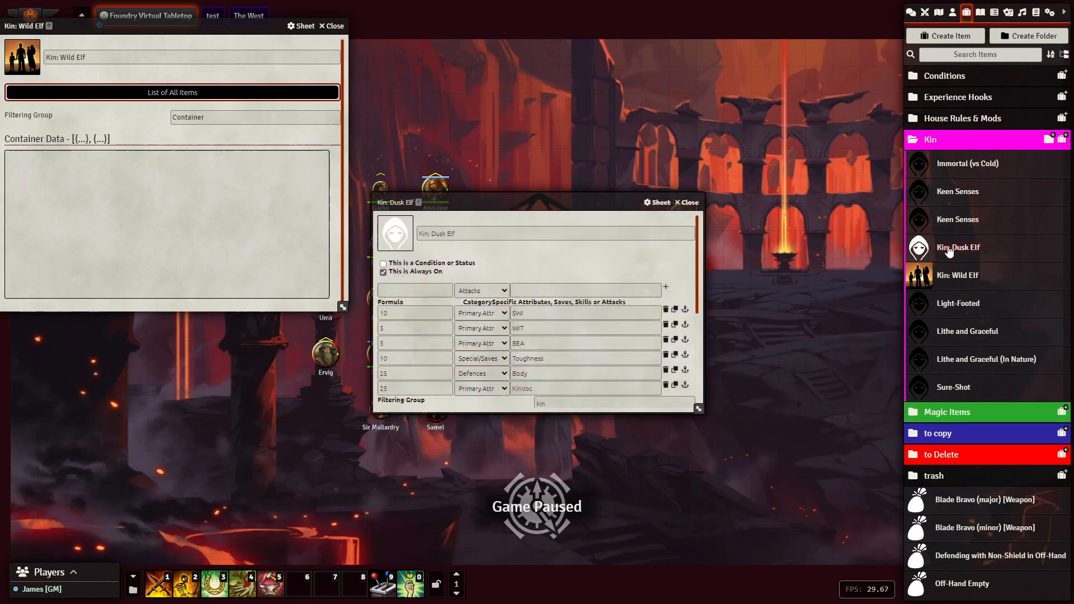
left_click(439, 233)
double_click(440, 233)
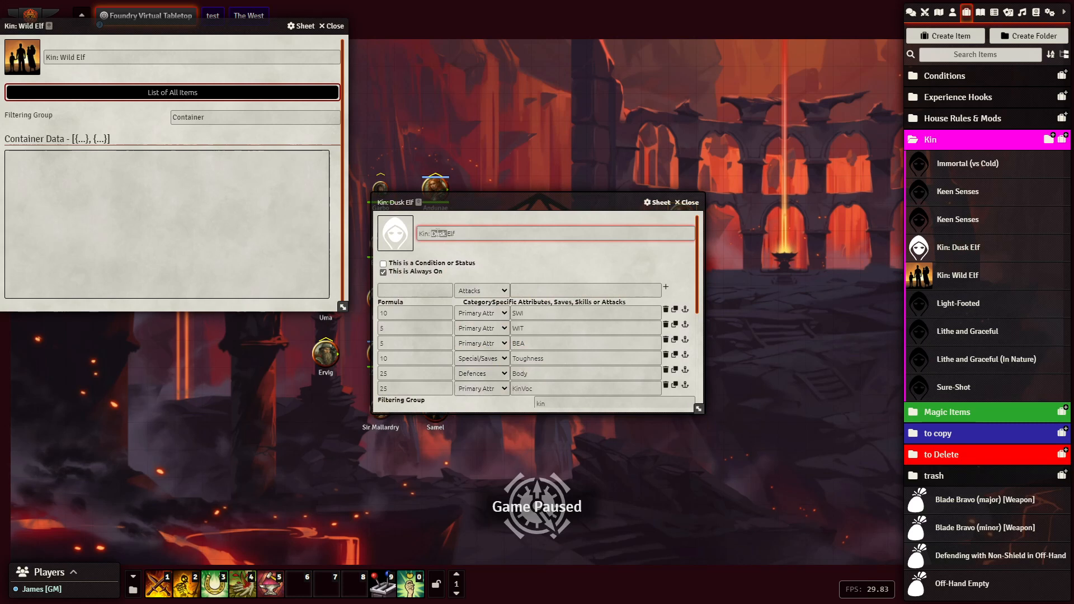
type("Wild")
left_click_drag(467, 209, 501, 122)
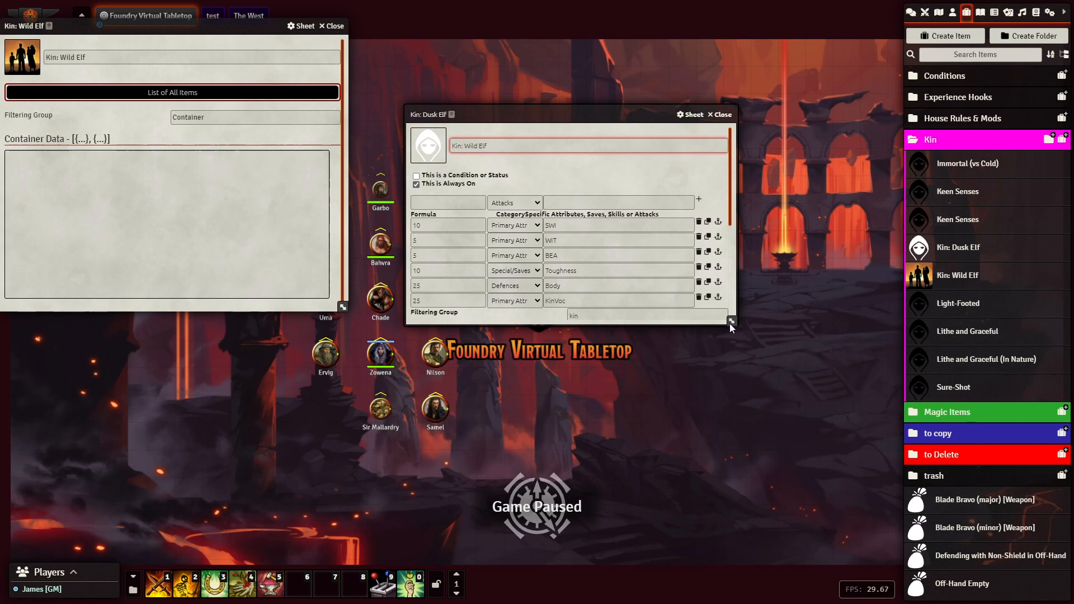
left_click_drag(730, 331, 744, 479)
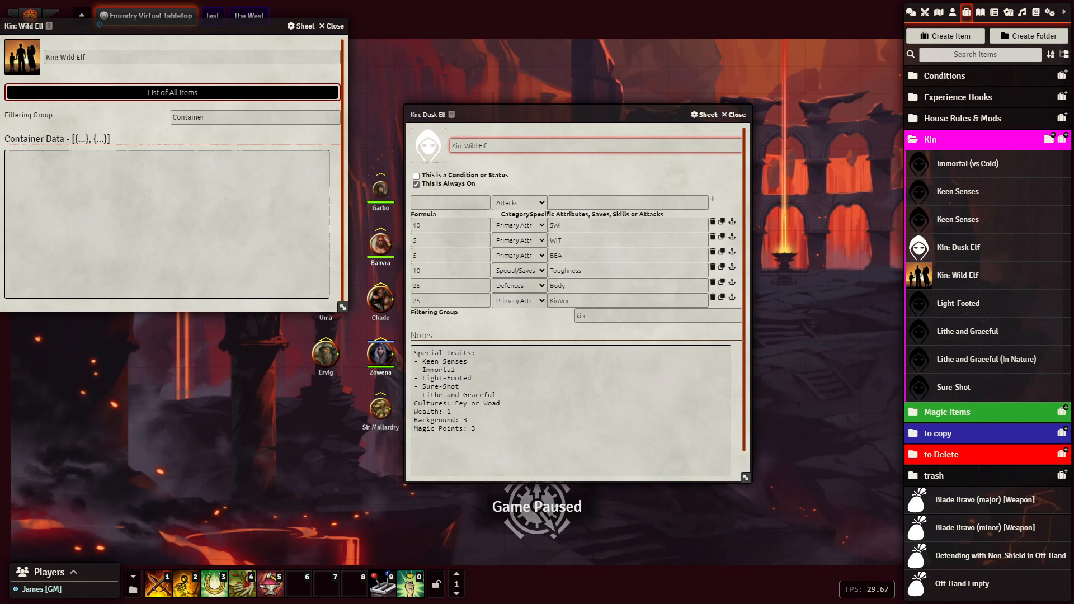
left_click_drag(530, 116, 610, 122)
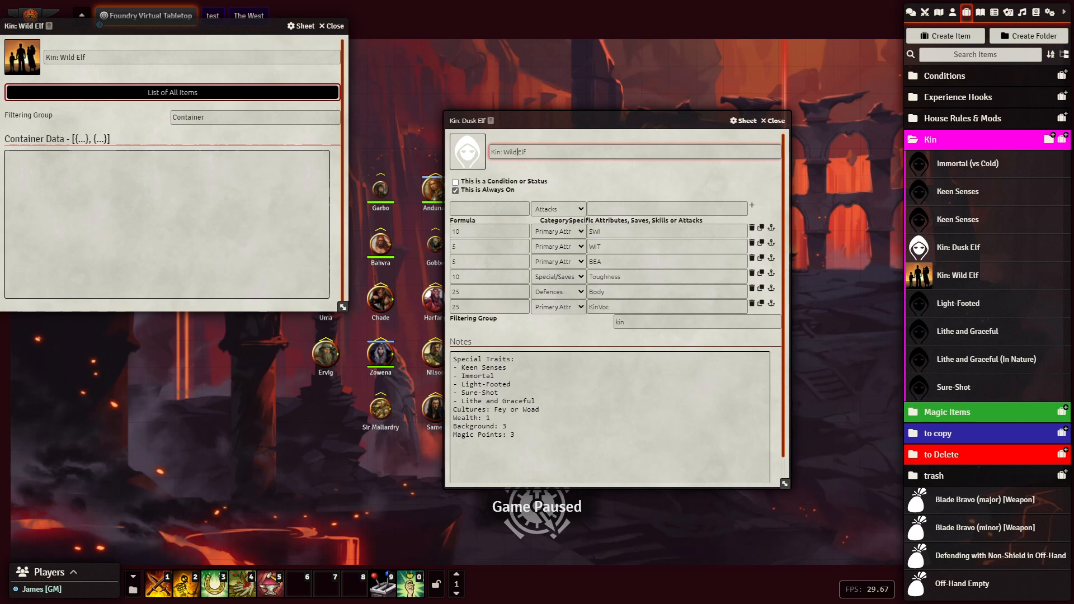
key("Return")
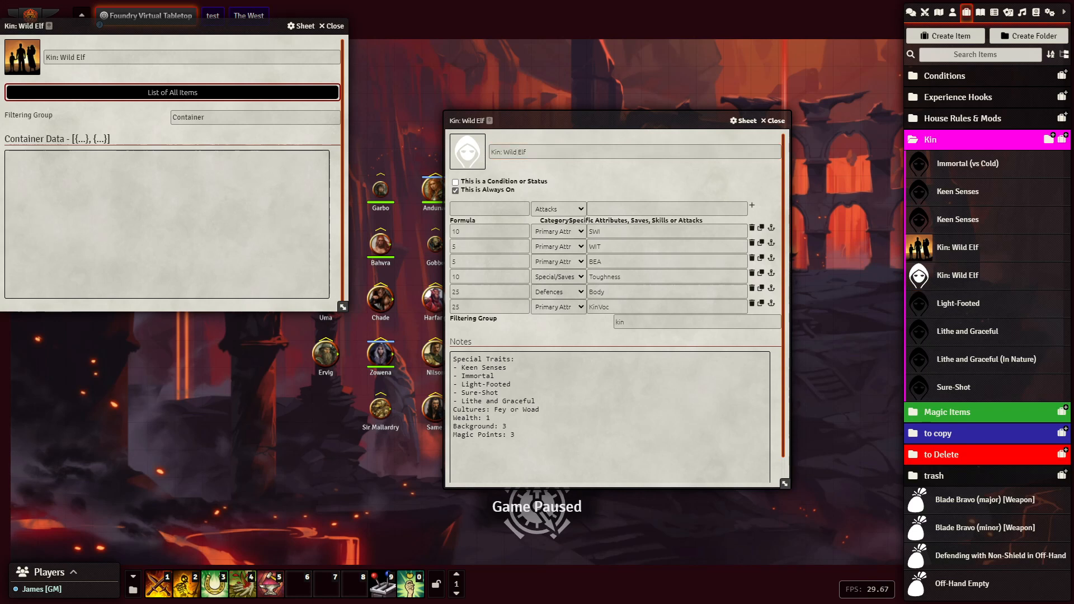
Change the Cultures line in the Kin: Wild Elf notes to "Hill, Plains, Weald or Woad"
left_click(497, 409)
key("ctrl+a")
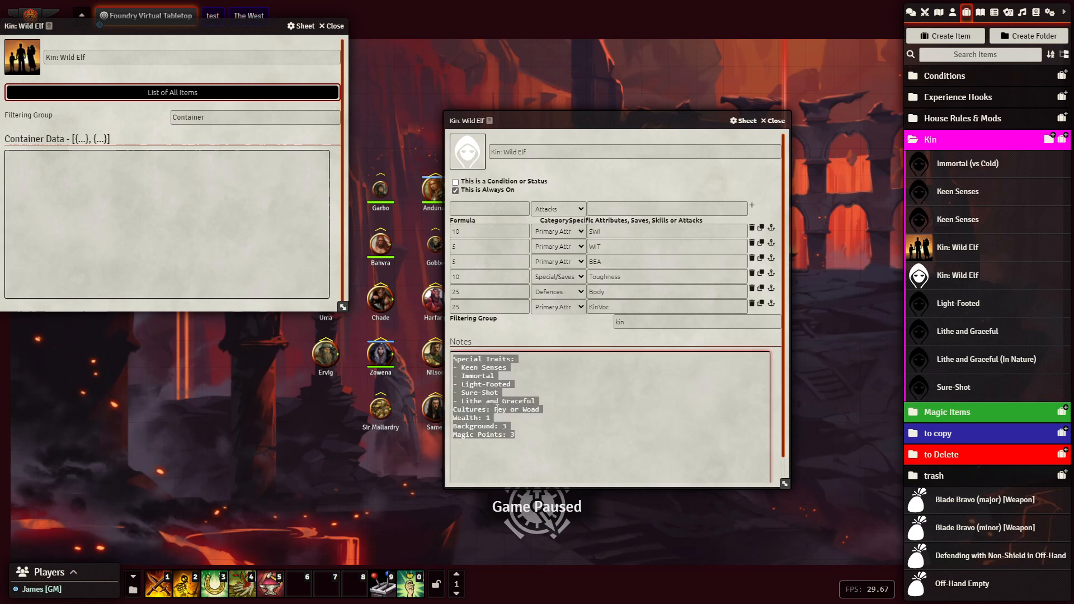
left_click(565, 412)
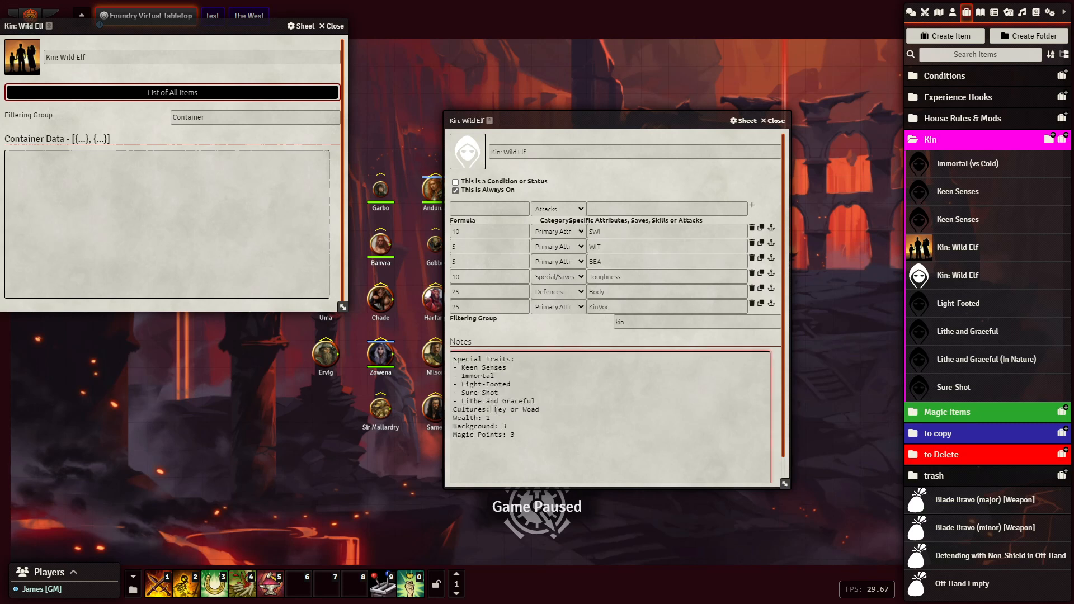
left_click_drag(496, 410, 493, 410)
left_click(494, 418)
type("Hill, Plains, Weald or Woad")
Set Wealth to +0 and Magic Points to +1 in the Kin: Wild Elf notes
left_click(496, 418)
key("BackSpace")
type("+0")
key("Down")
key("BackSpace")
type("+1")
Reword the special traits in the notes as "Lithe and not so Graceful" and "Not Immortal but..."
type("not so")
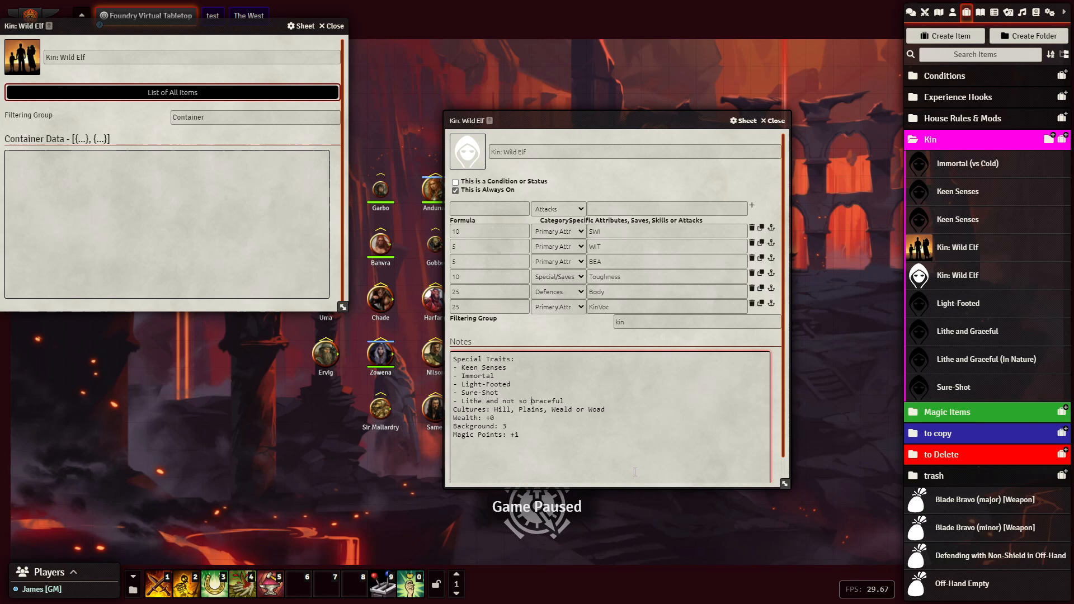
left_click(571, 399)
left_click(461, 376)
type("Not")
key("Right")
key("Right")
key("Right")
key("Right")
type("but...")
left_click(499, 337)
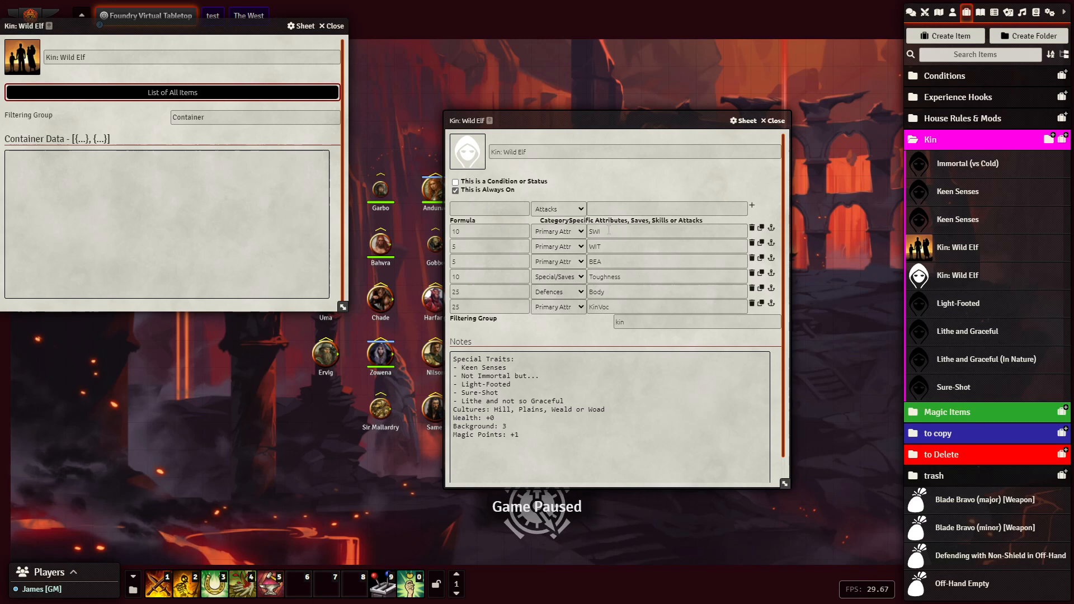
Duplicate the SWI modifier row twice and move both copies directly beneath the original
left_click(762, 228)
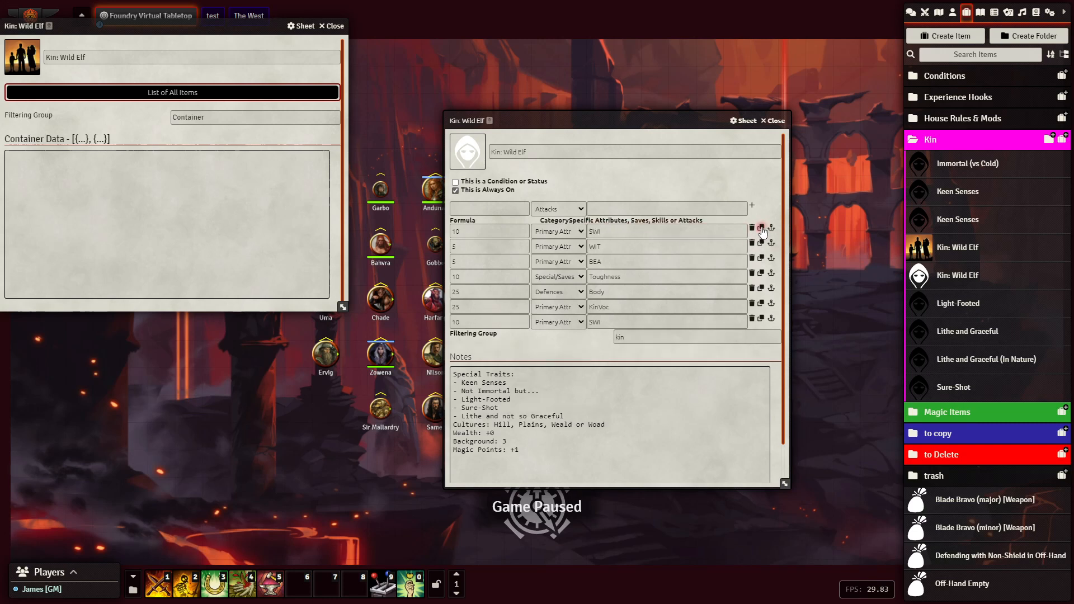
left_click(761, 228)
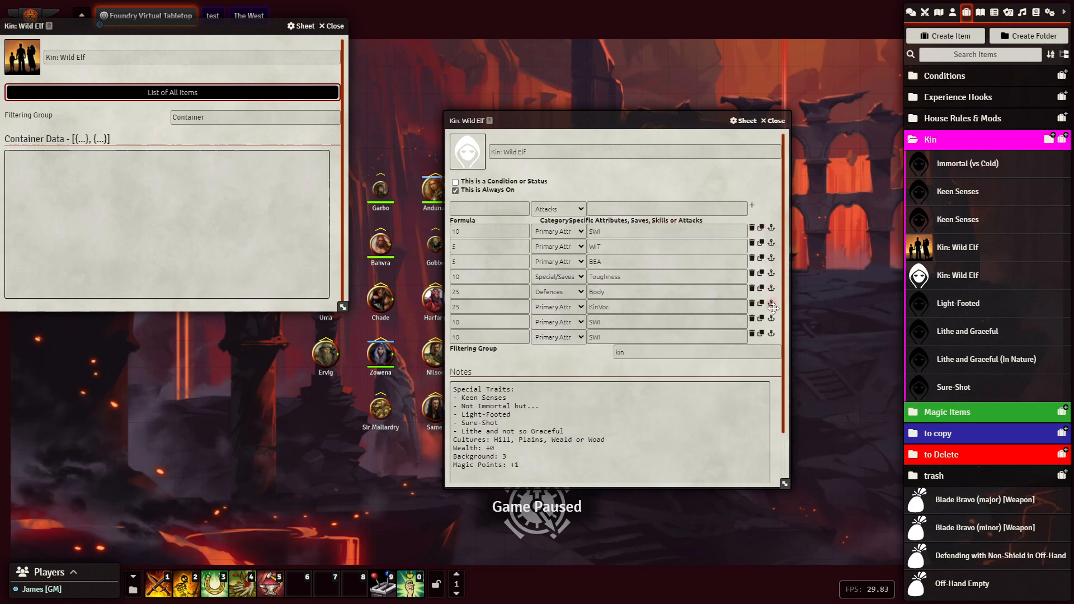
left_click_drag(773, 321, 774, 242)
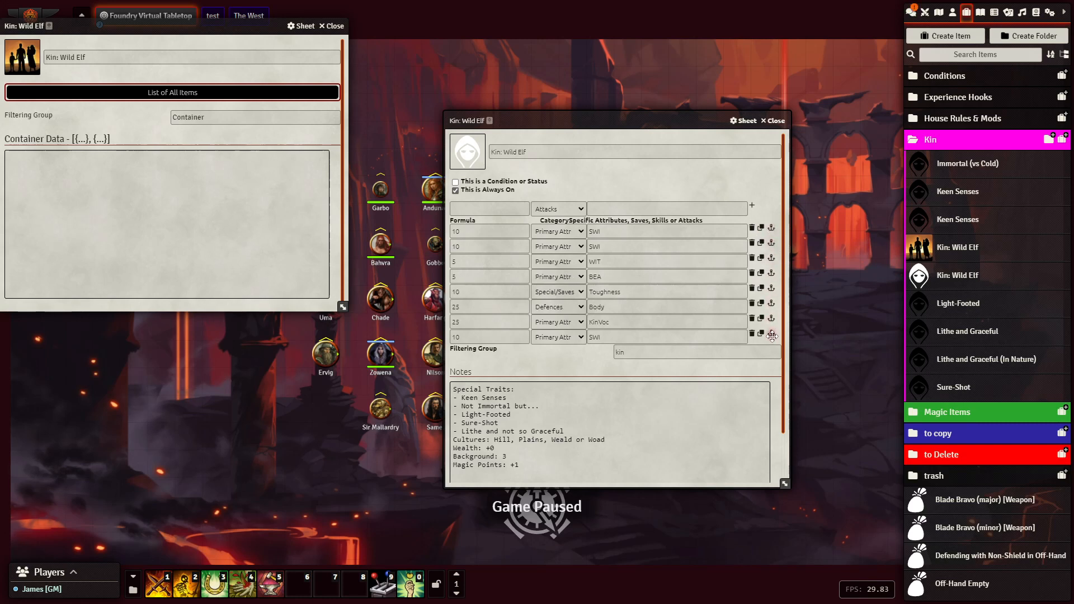
left_click_drag(772, 336, 774, 246)
Change the attribute of the first SWI row to BRN and of the third SWI row to FOR
double_click(616, 249)
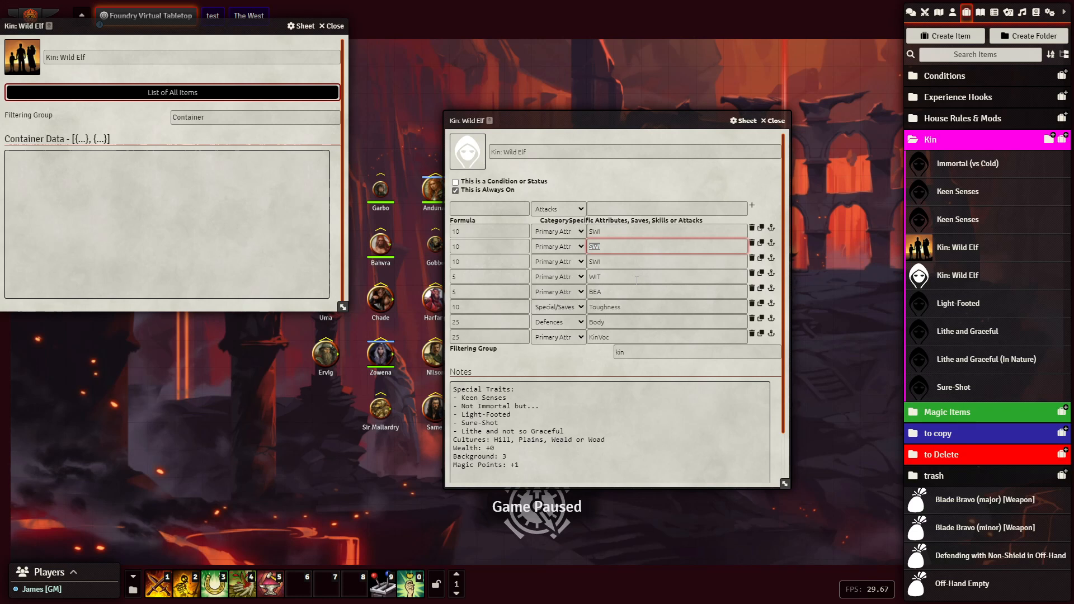
double_click(598, 231)
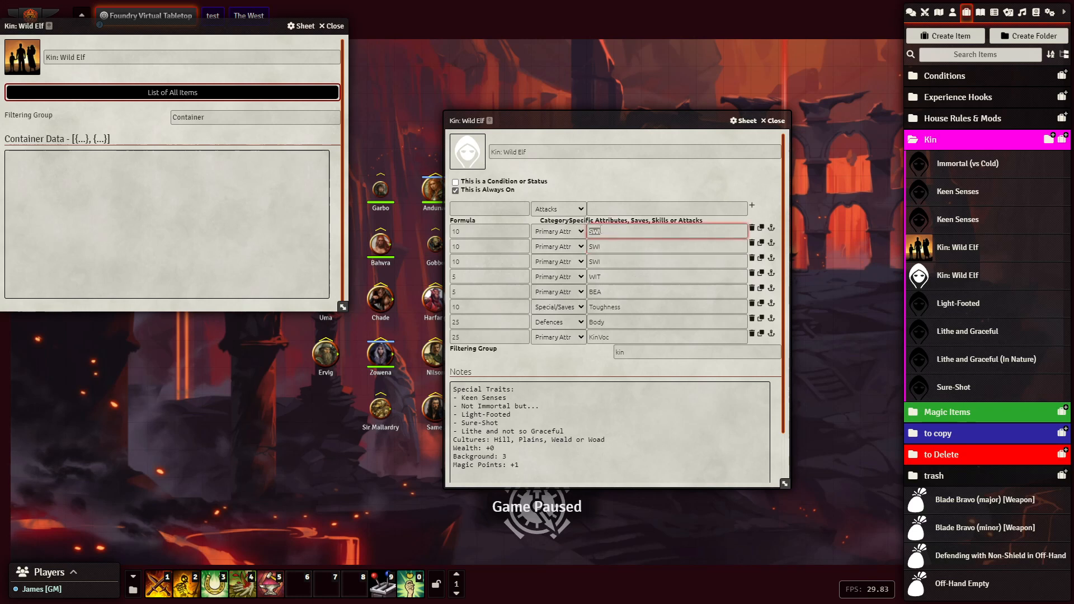
type("BRN")
double_click(626, 263)
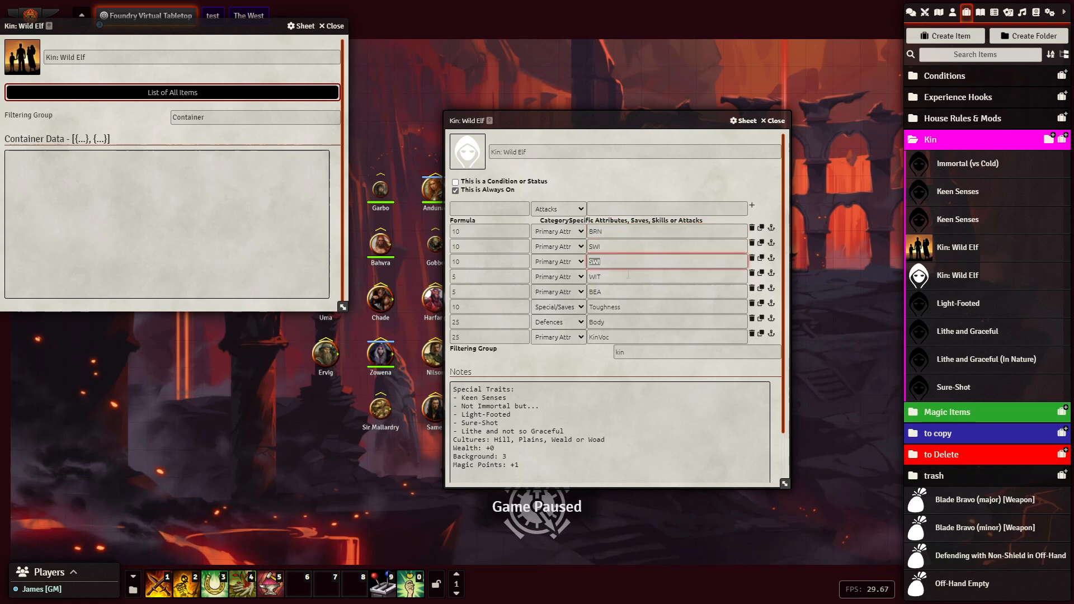
type("FOR")
Look through the category options of the BRN row and check the attribute codes of the BRN, SWI and WIT rows
double_click(599, 277)
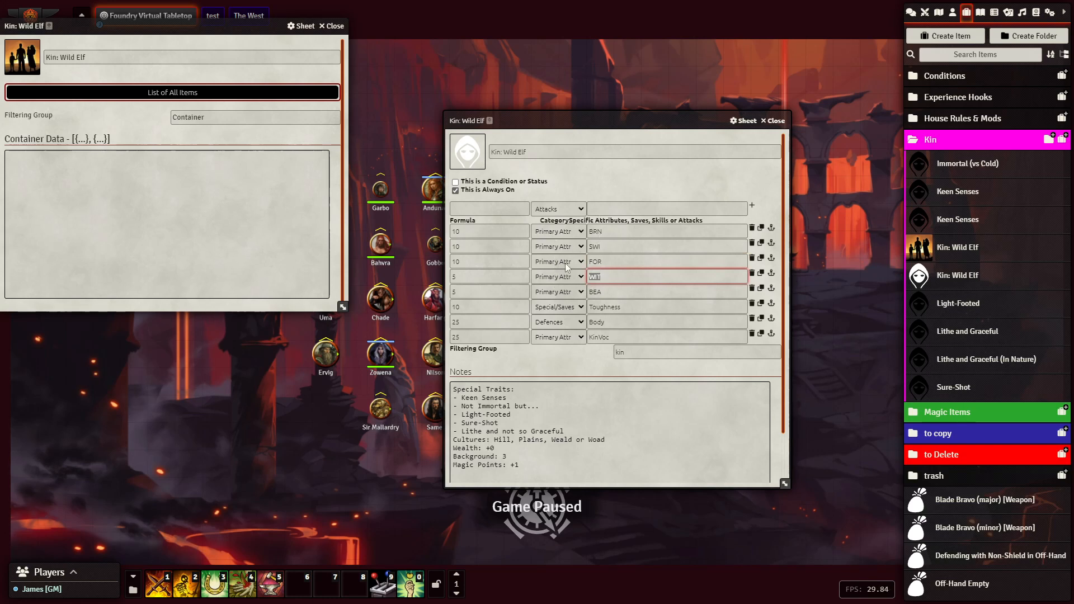
left_click(579, 234)
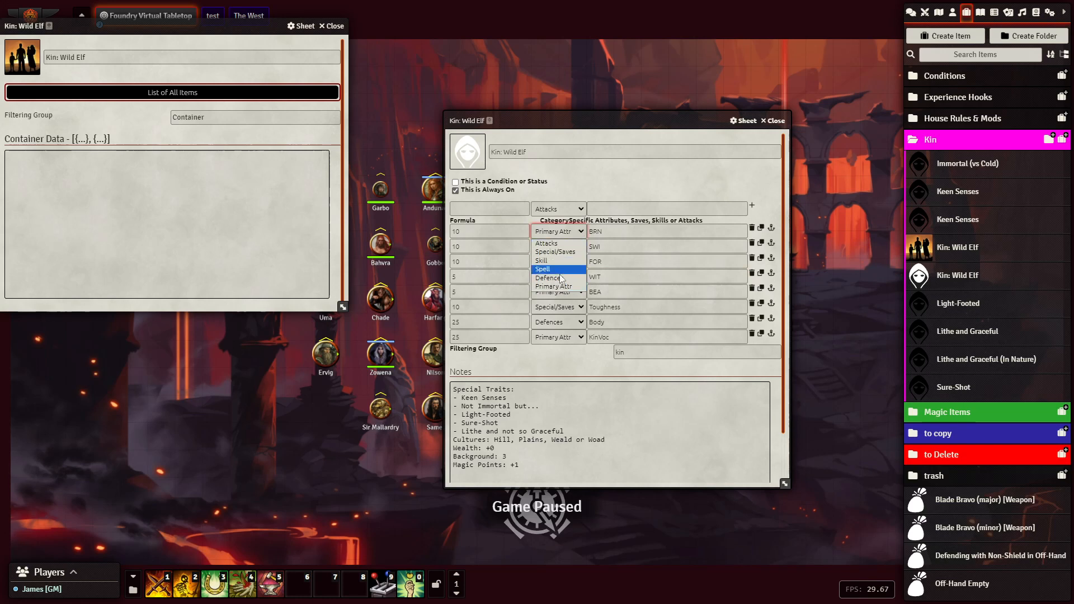
left_click(562, 233)
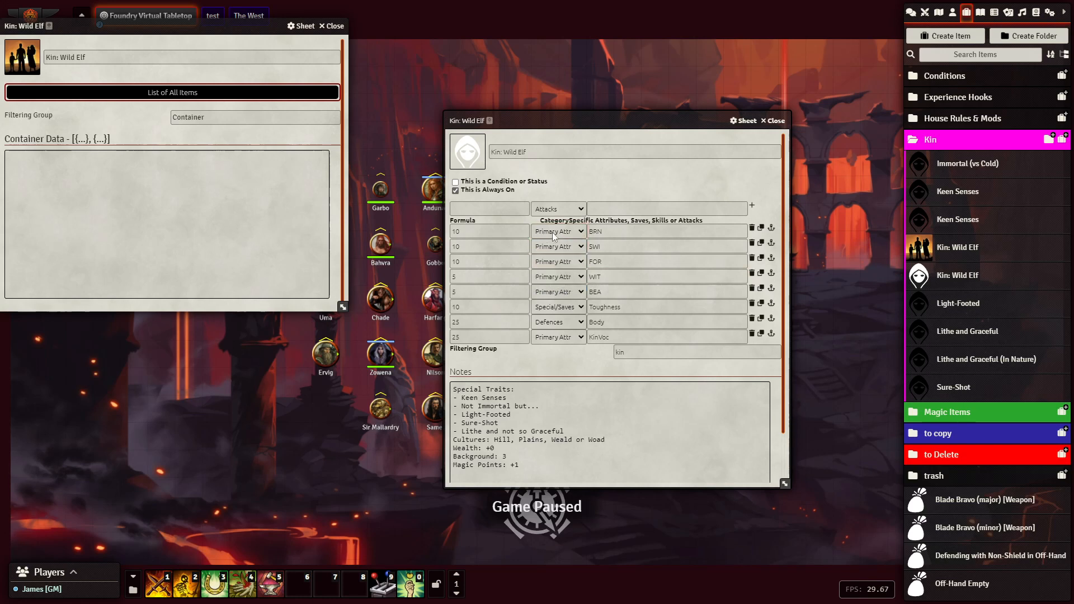
double_click(611, 231)
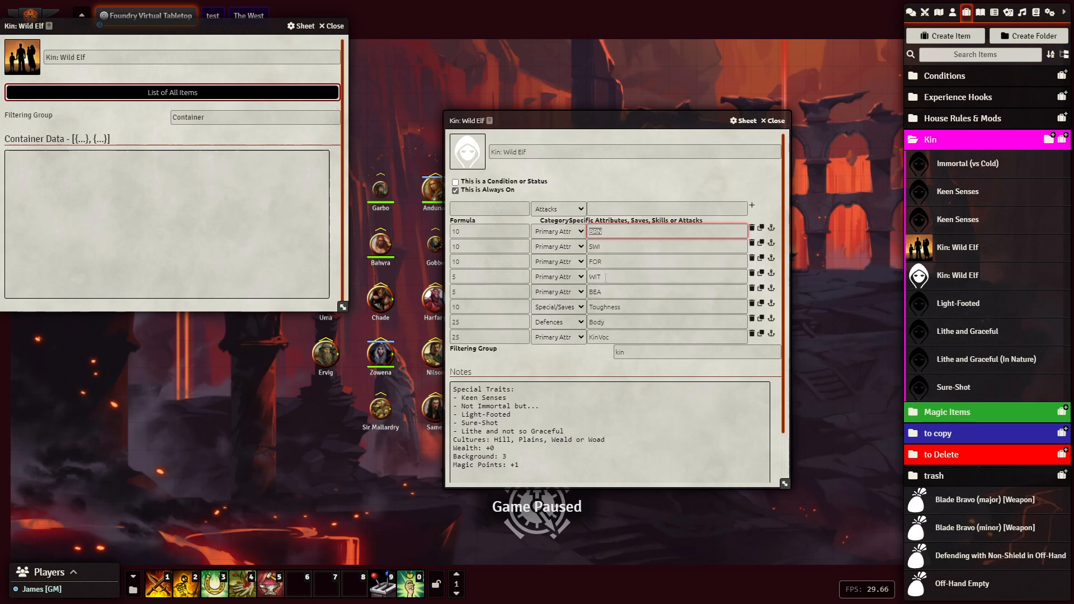
left_click(607, 233)
left_click(606, 247)
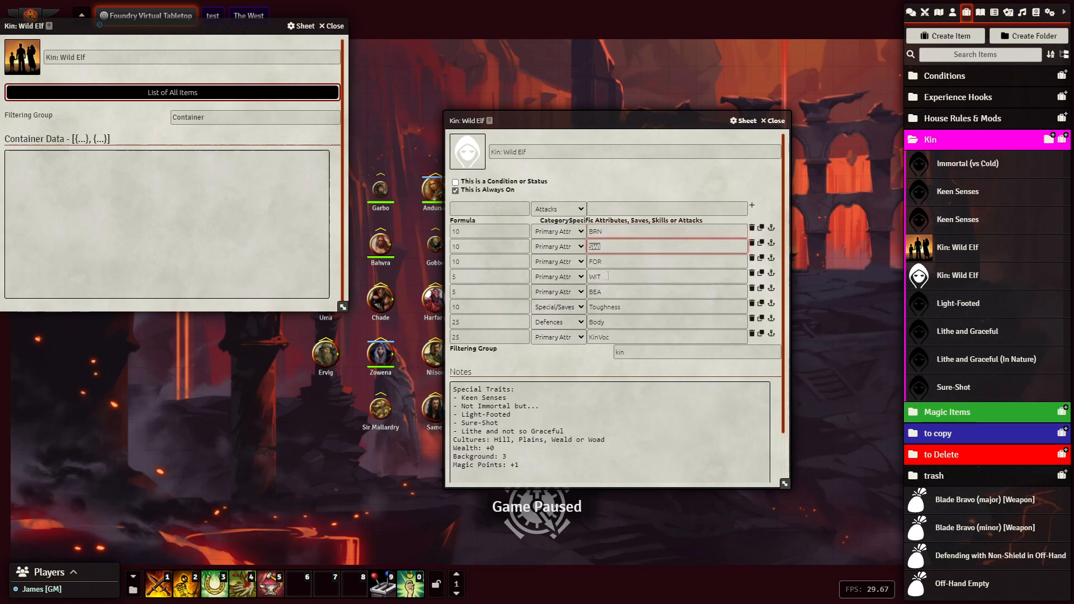
left_click(605, 276)
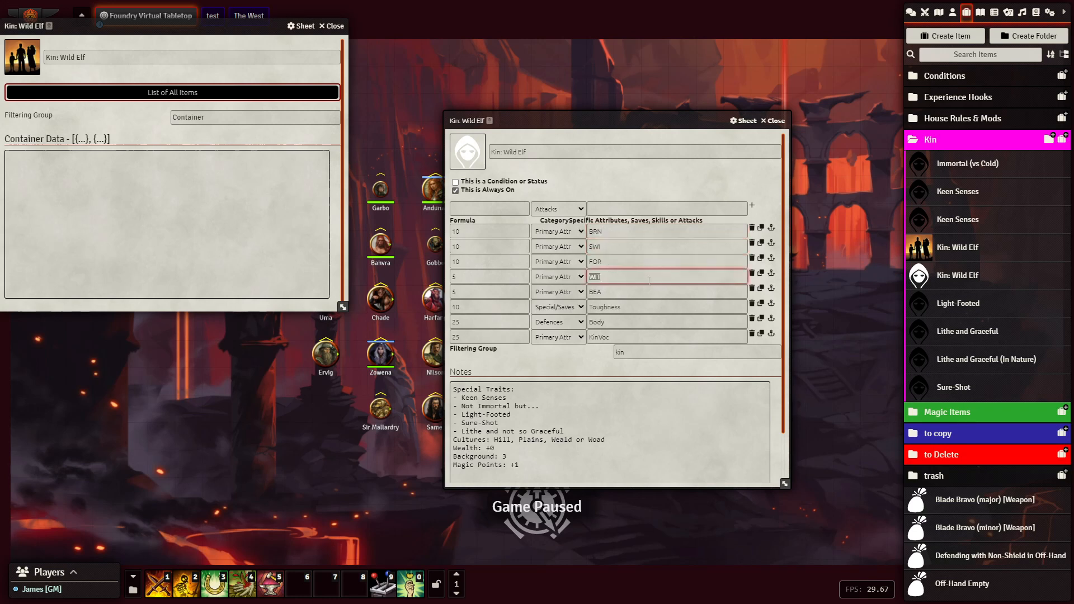
Set the BEA modifier's formula to -5 and the WIT modifier's formula to -10
left_click(503, 275)
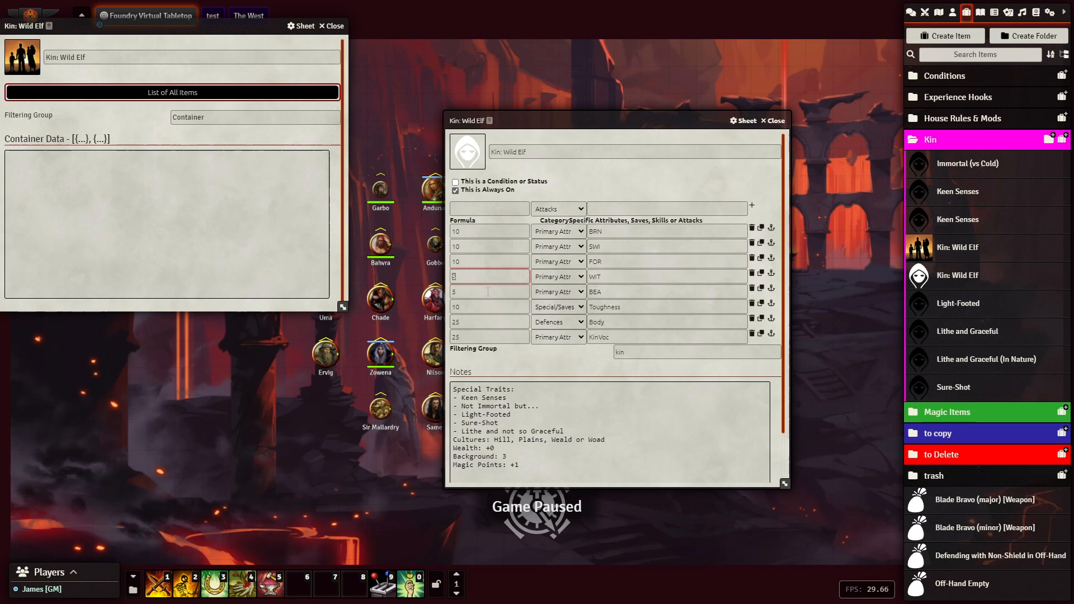
left_click(488, 293)
key("BackSpace")
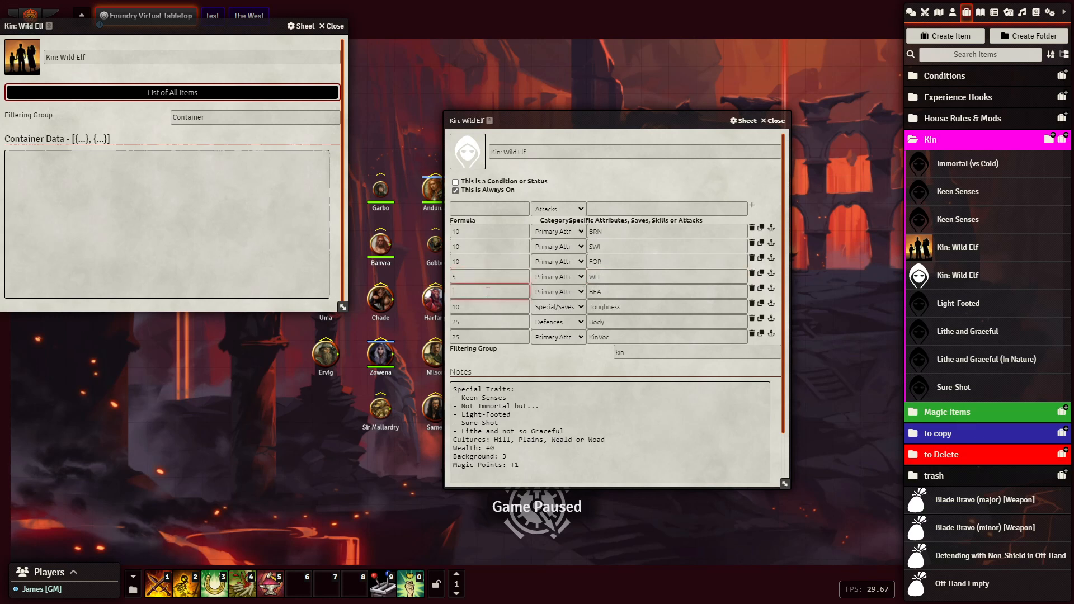
type("-5")
left_click(501, 276)
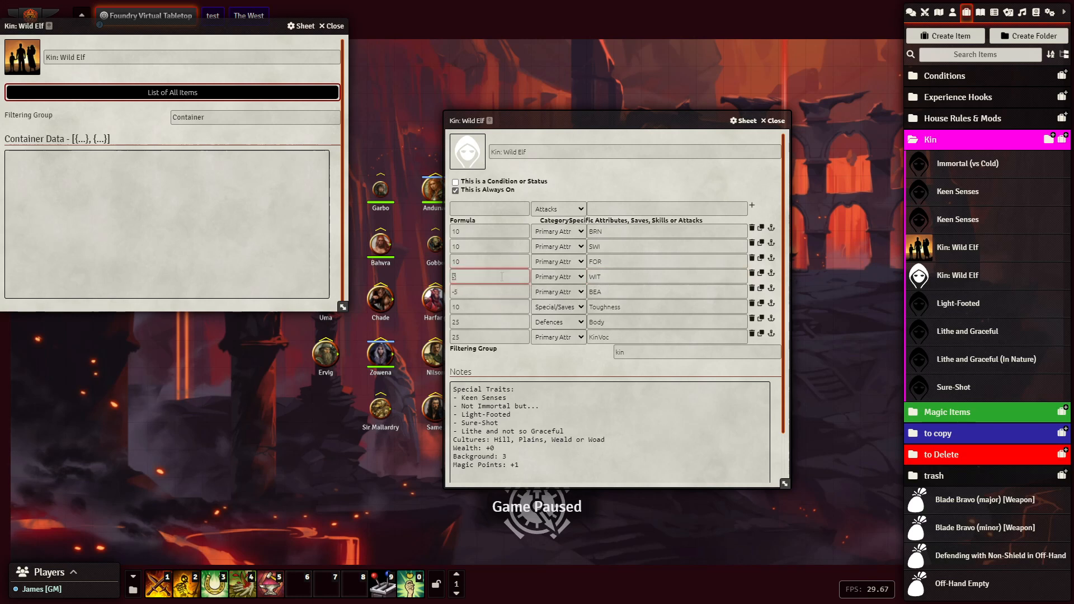
type("-10")
Duplicate the WIT modifier row, place the copy beneath it, and make it a WSD modifier with a formula of 5
left_click(760, 274)
left_click(761, 274)
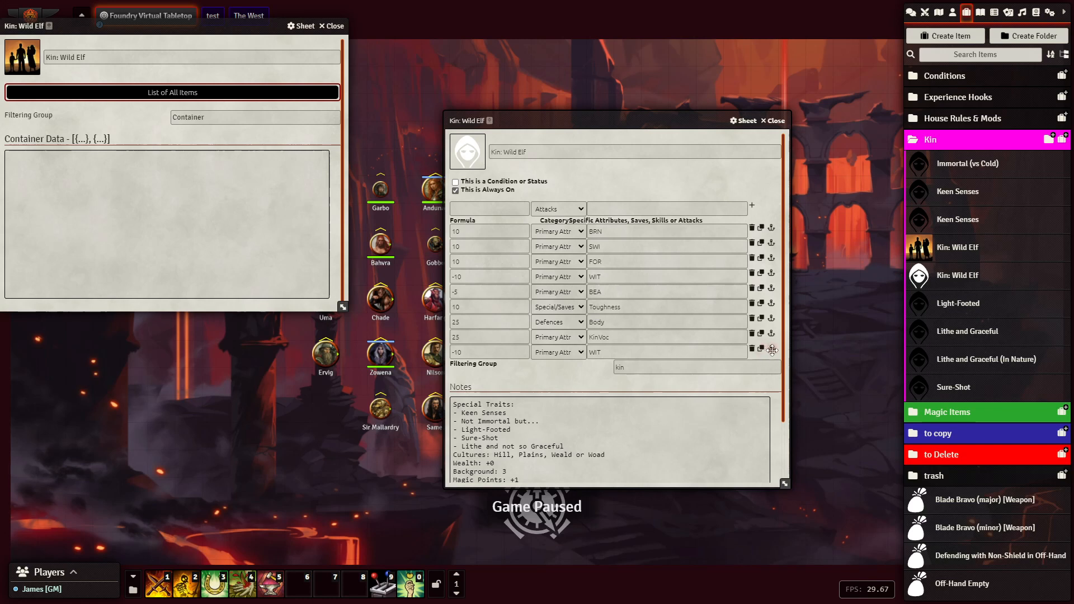
left_click_drag(772, 348, 772, 277)
double_click(634, 293)
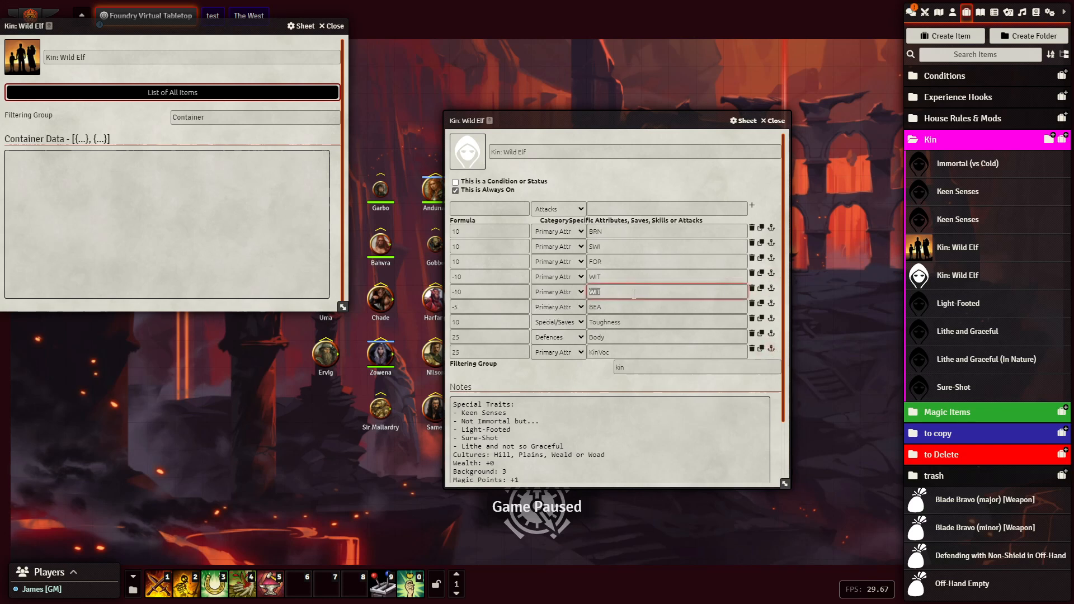
type("WSD")
key("Tab")
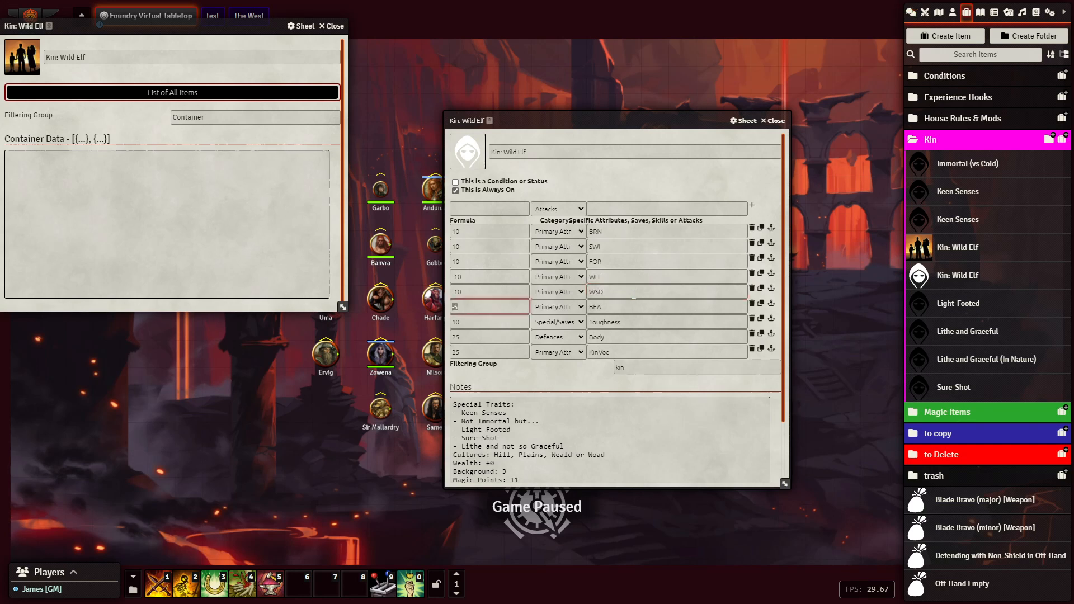
left_click(496, 292)
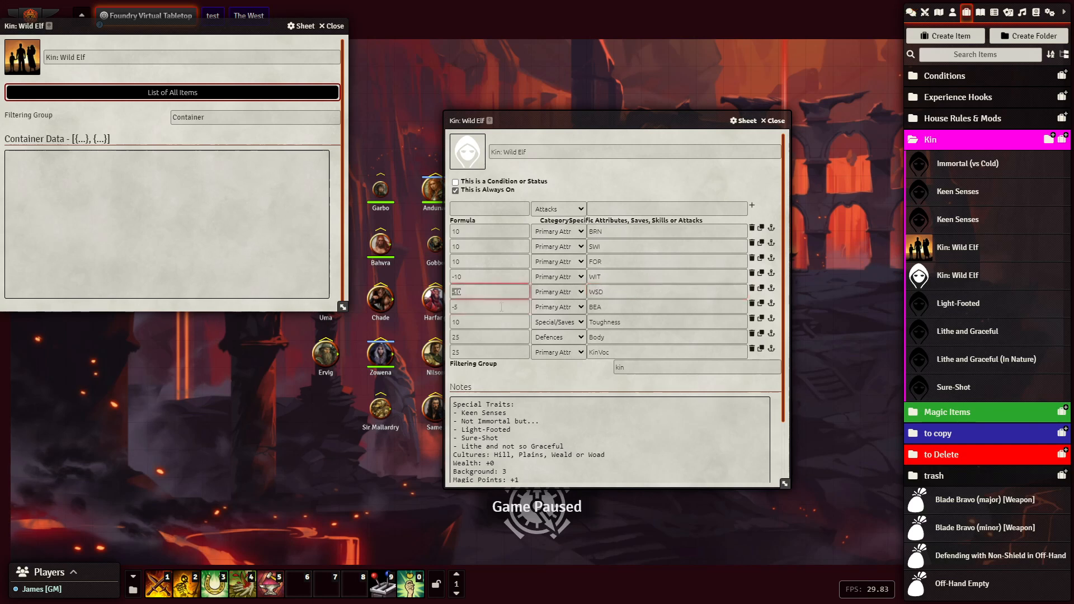
type("5")
Go past the BEA and Toughness rows and set the Body defence modifier's formula to 30
left_click(493, 305)
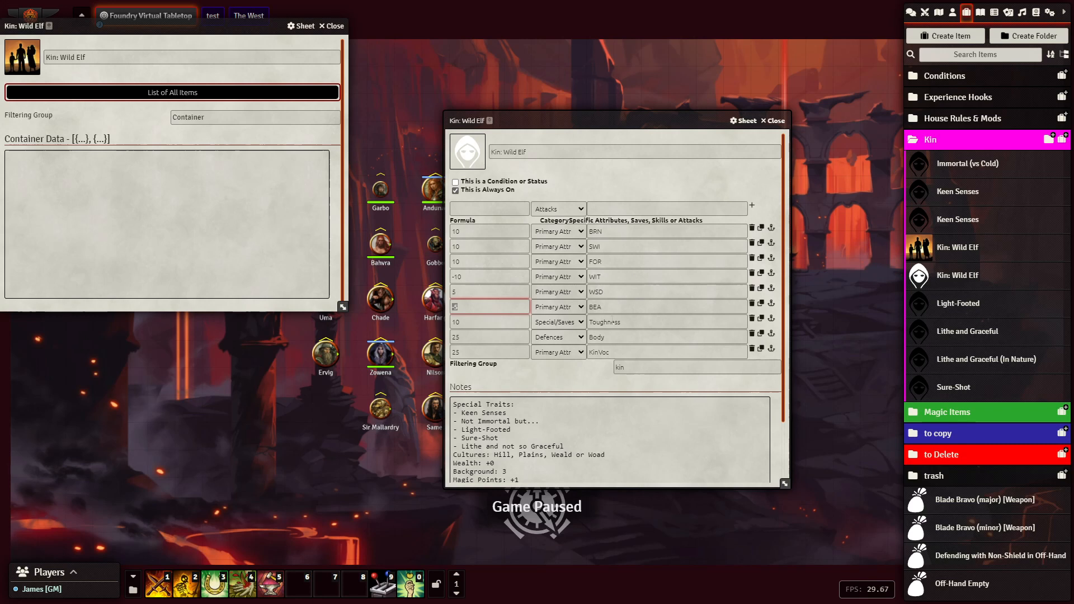
key("Tab")
key("Tab")
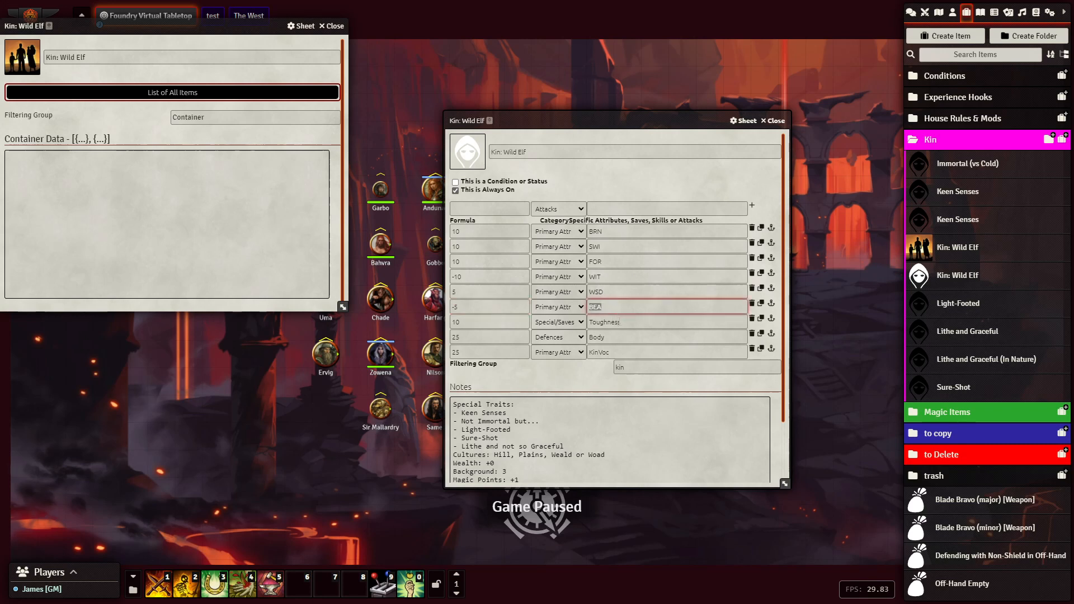
key("Tab")
key("Tab")
key("Tab")
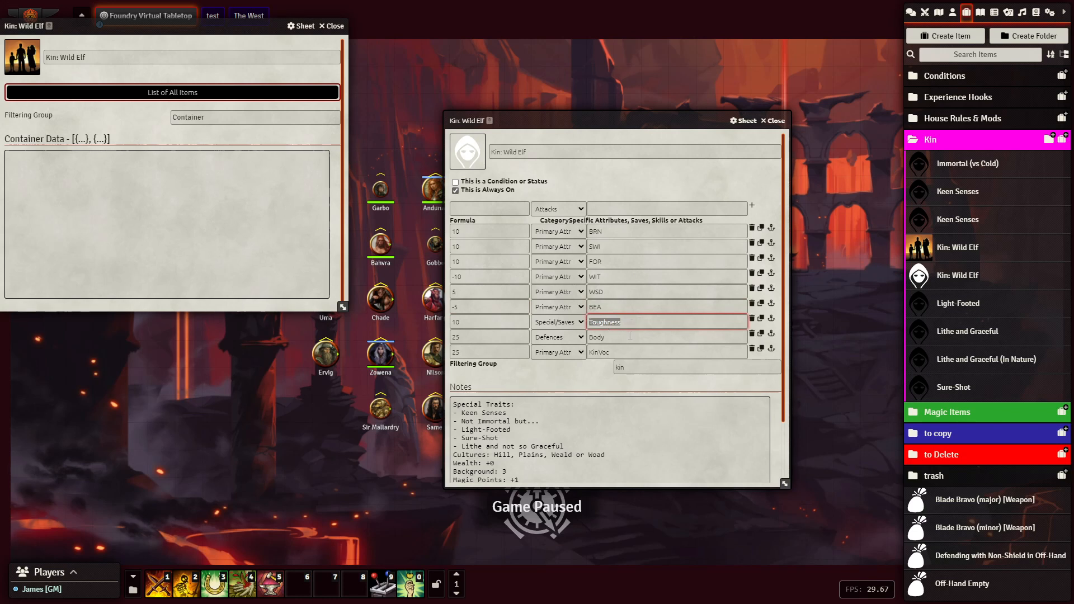
key("Tab")
key("Tab")
key("Tab")
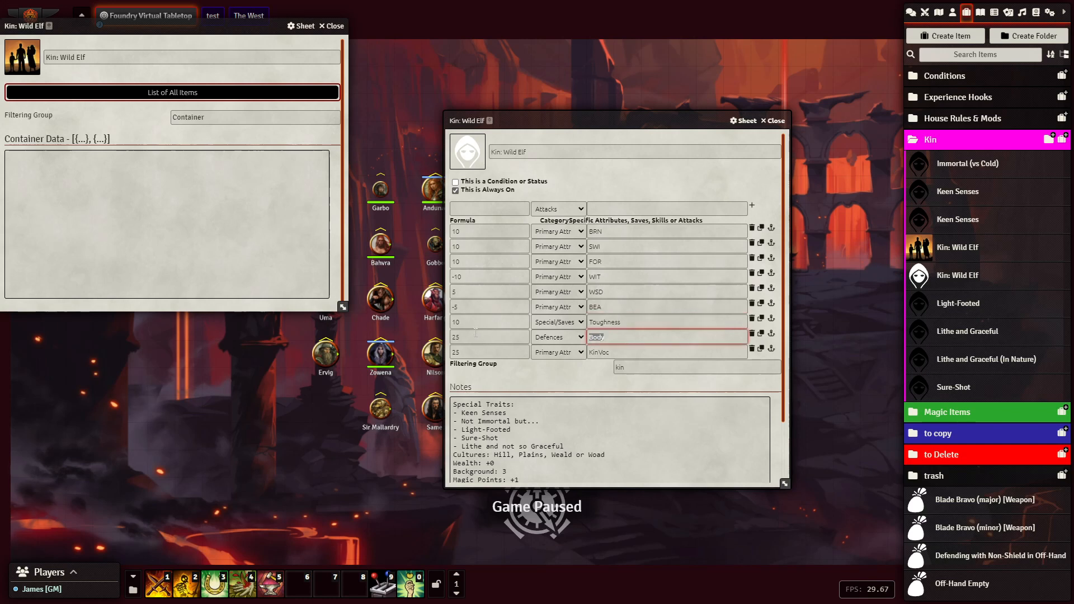
key("shift+Tab")
key("shift+Tab")
type("30")
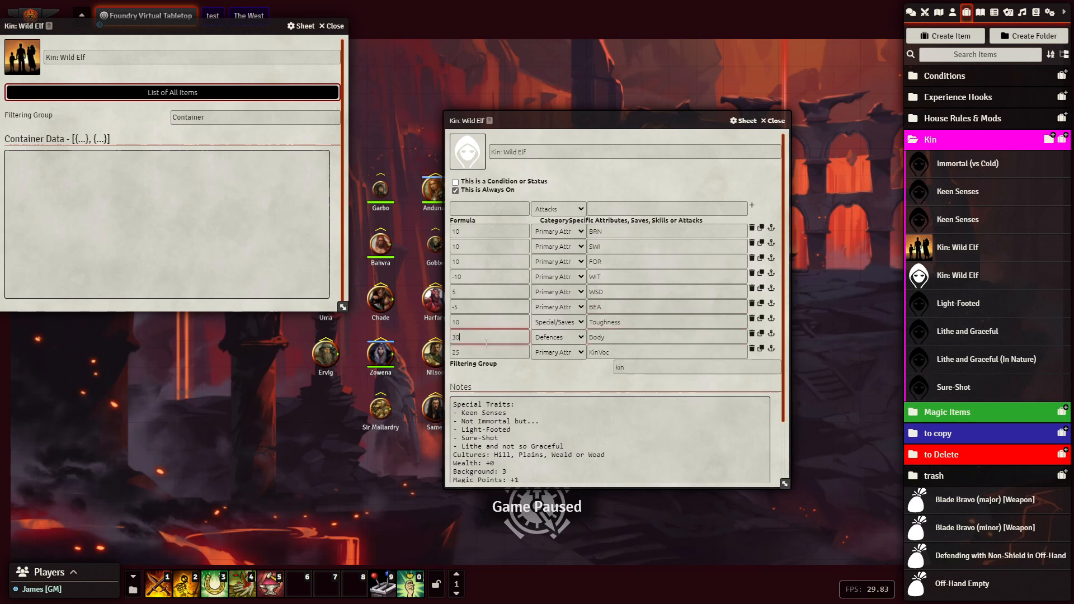
Set the KinVoc modifier's formula to 30 and the item's filtering group to character
key("Tab")
key("Tab")
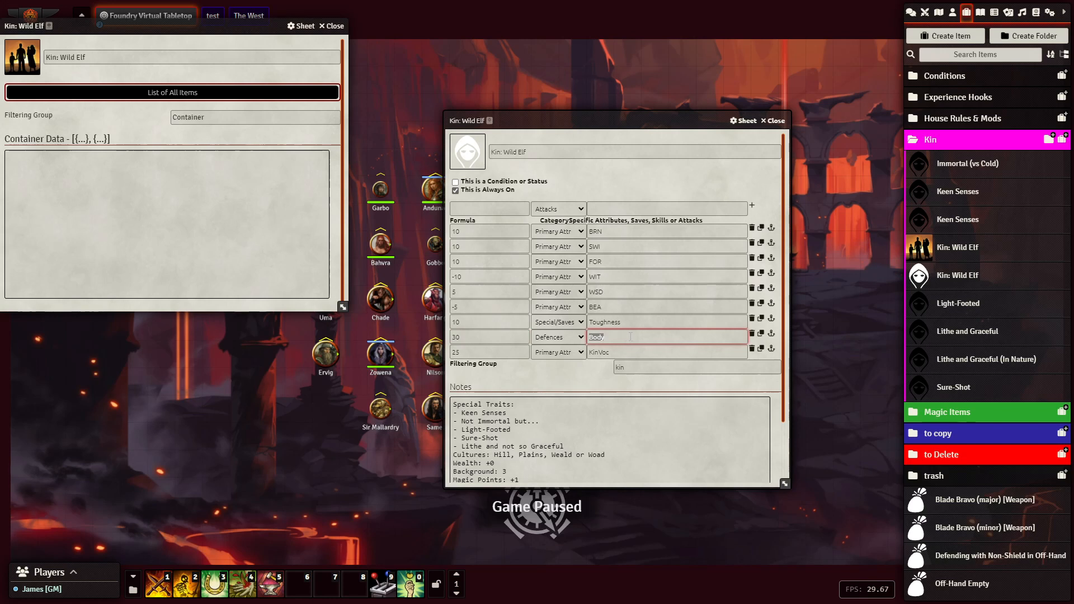
key("Tab")
key("Tab")
key("Tab")
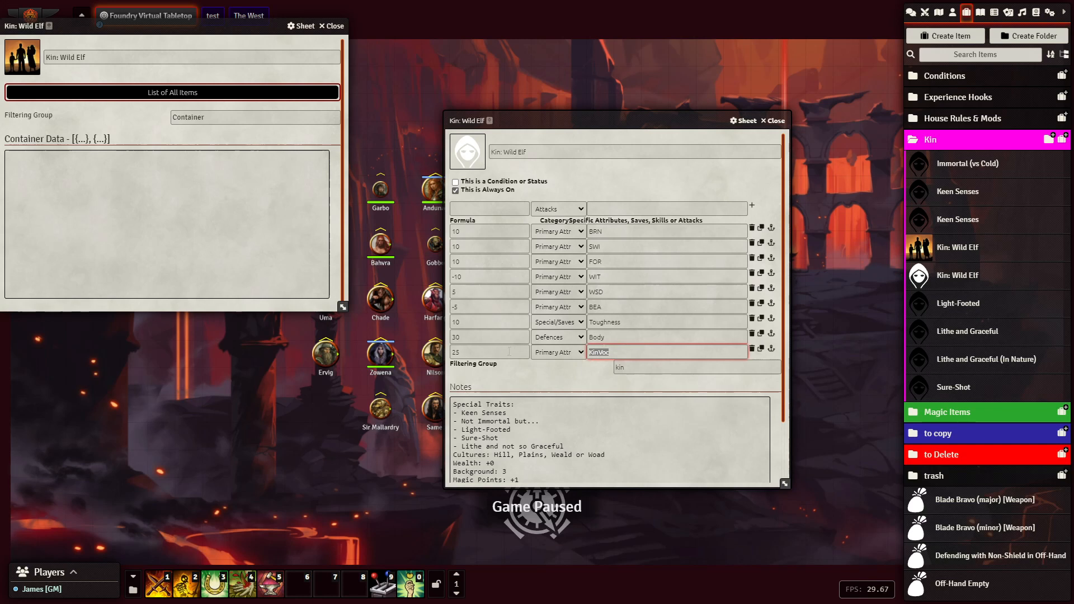
left_click(509, 351)
type("30")
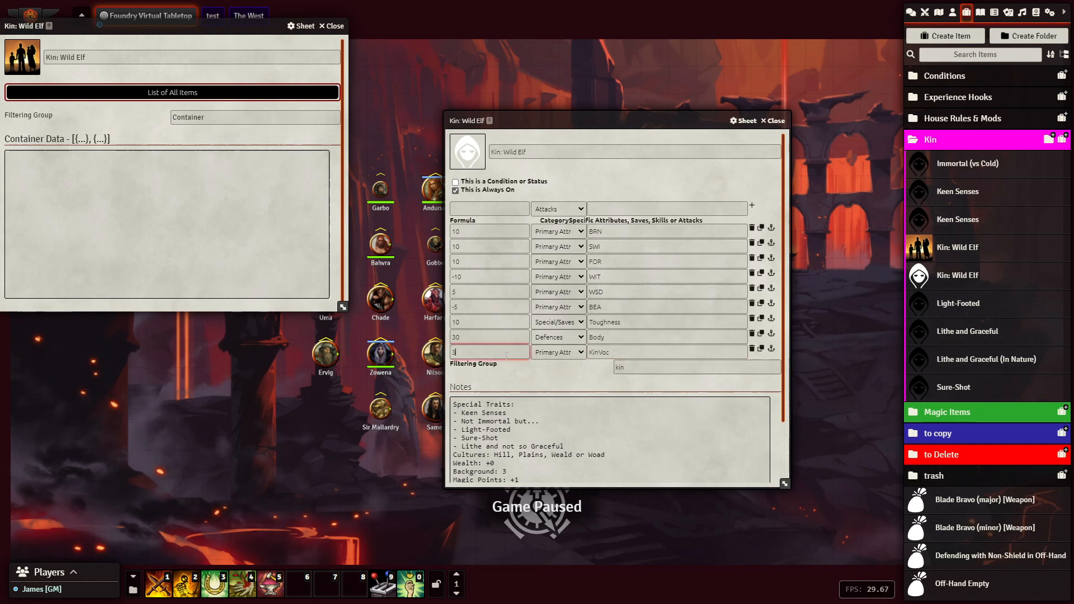
left_click(516, 386)
double_click(632, 367)
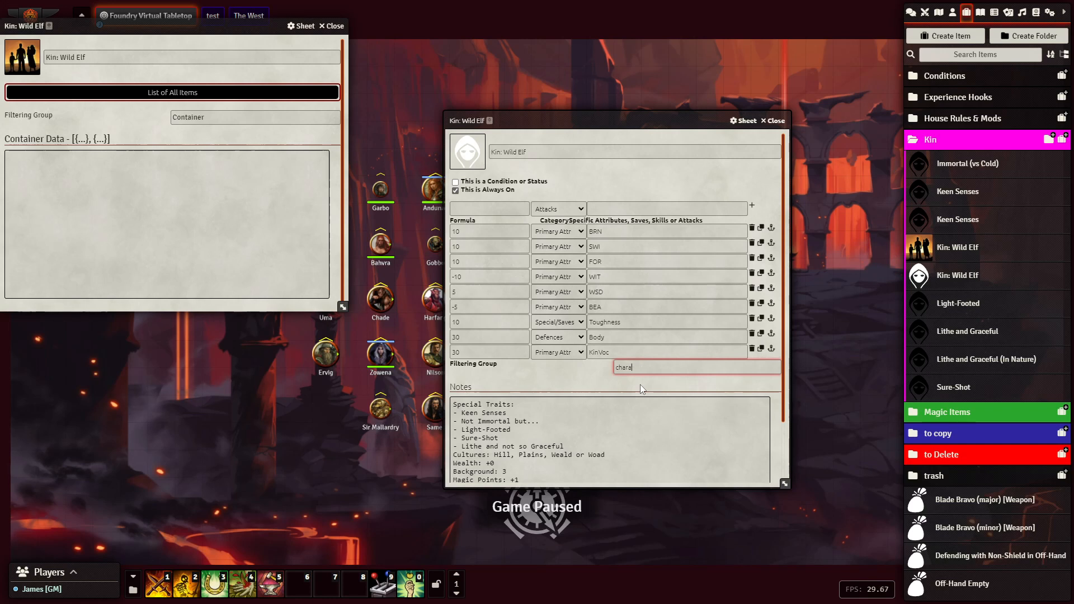
left_click(640, 385)
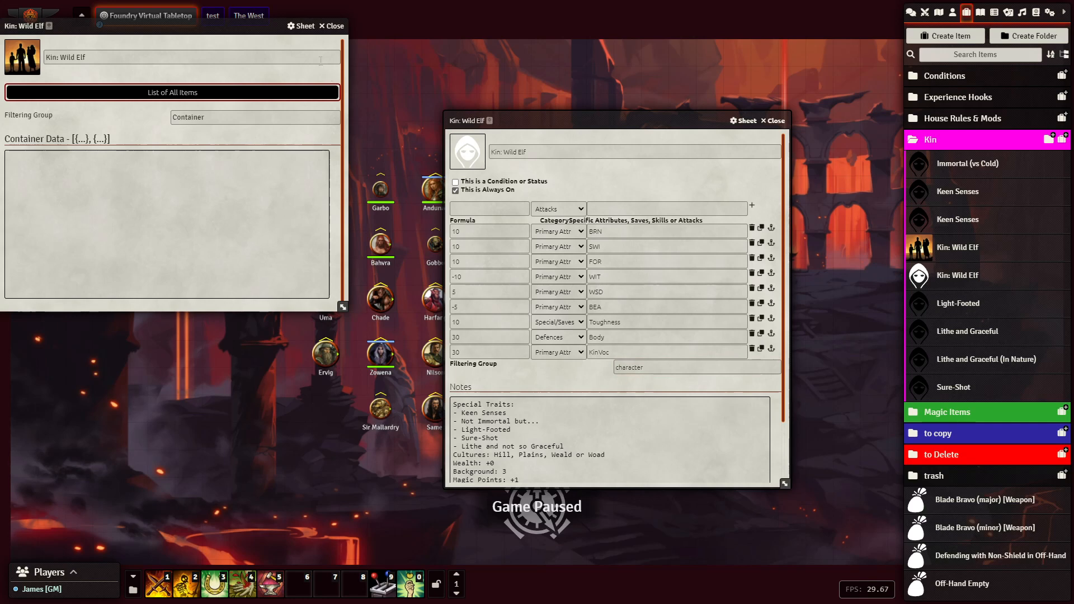
Open the Wild Elf ranger's character sheet and examine its stats, special abilities and character traits
left_click_drag(226, 28, 737, 297)
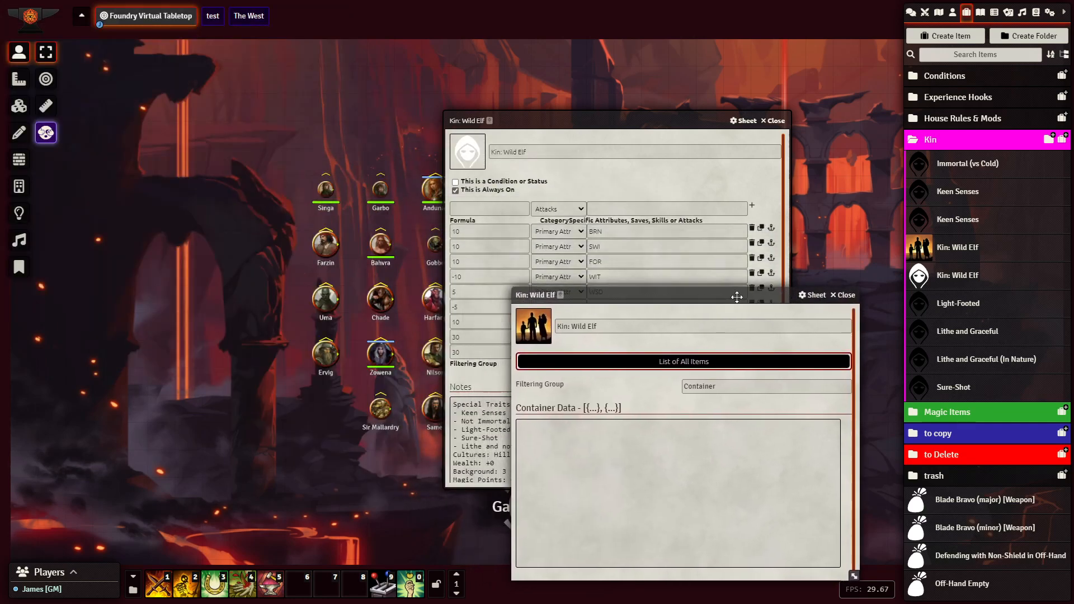
double_click(411, 166)
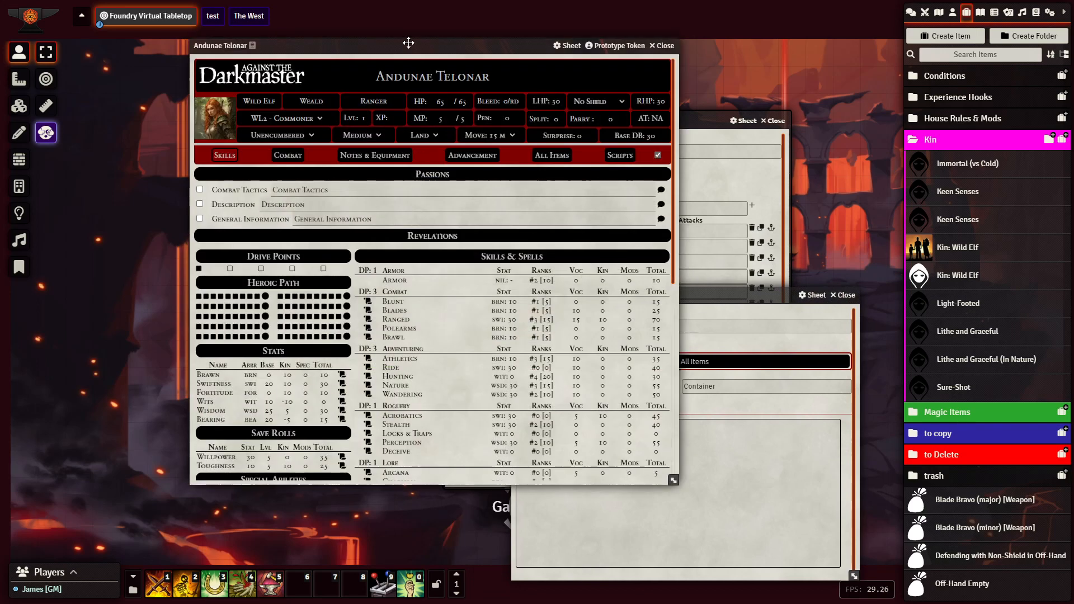
left_click_drag(375, 35, 208, 0)
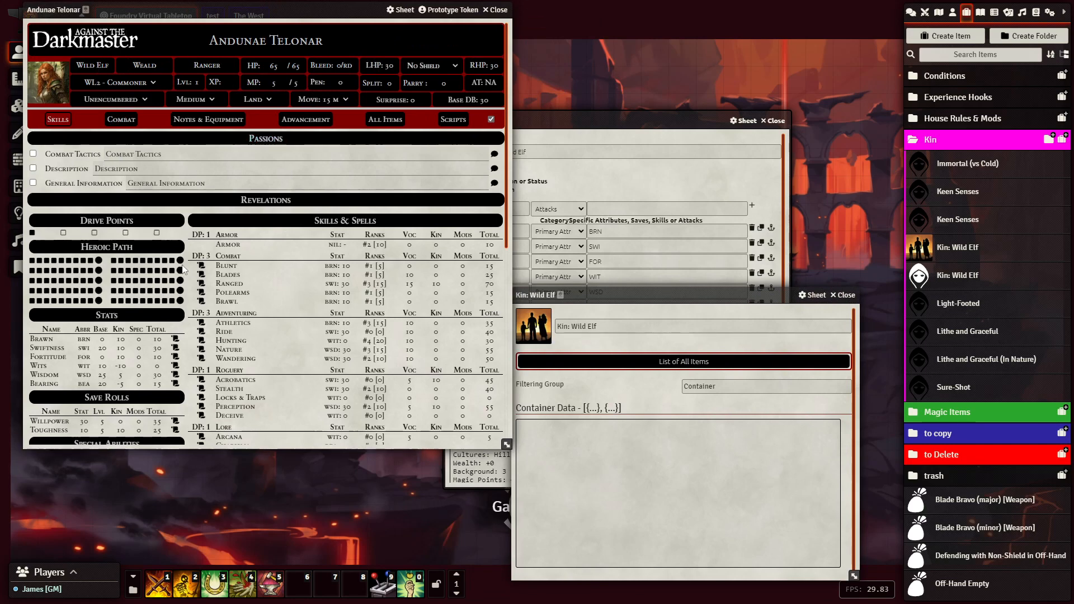
scroll(101, 316, "down", 5)
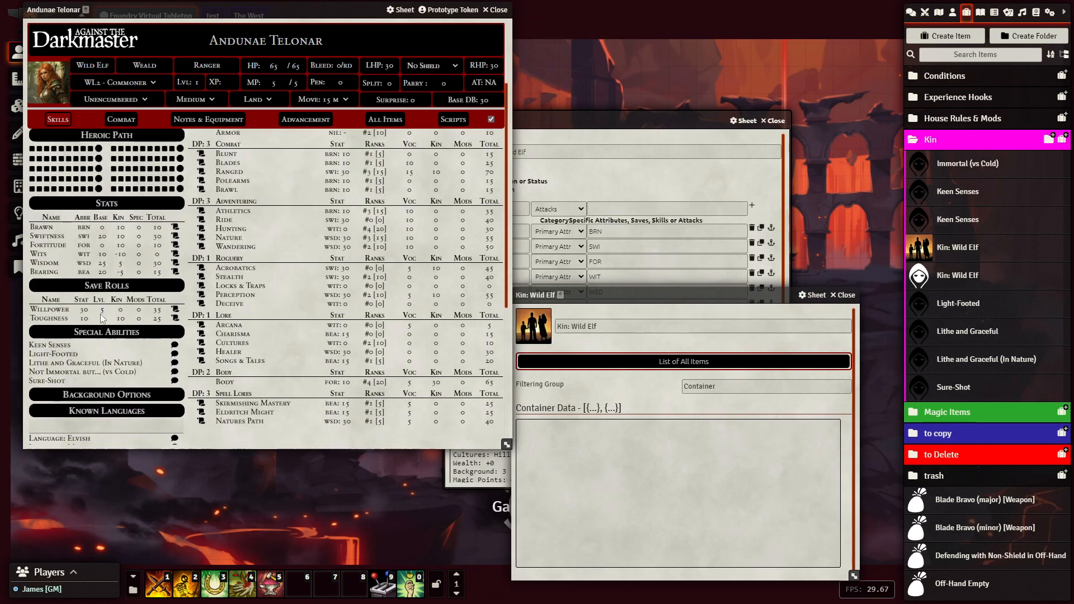
scroll(99, 313, "down", 1)
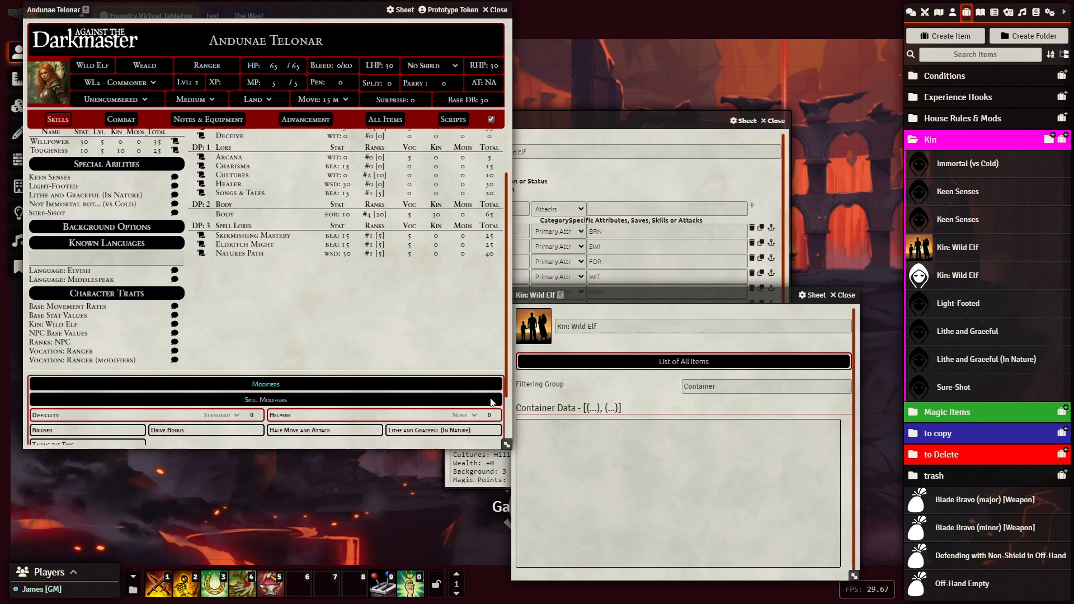
Move the Wild Elf container window aside and close the Kin: Wild Elf modifiers item
left_click_drag(653, 296, 827, 249)
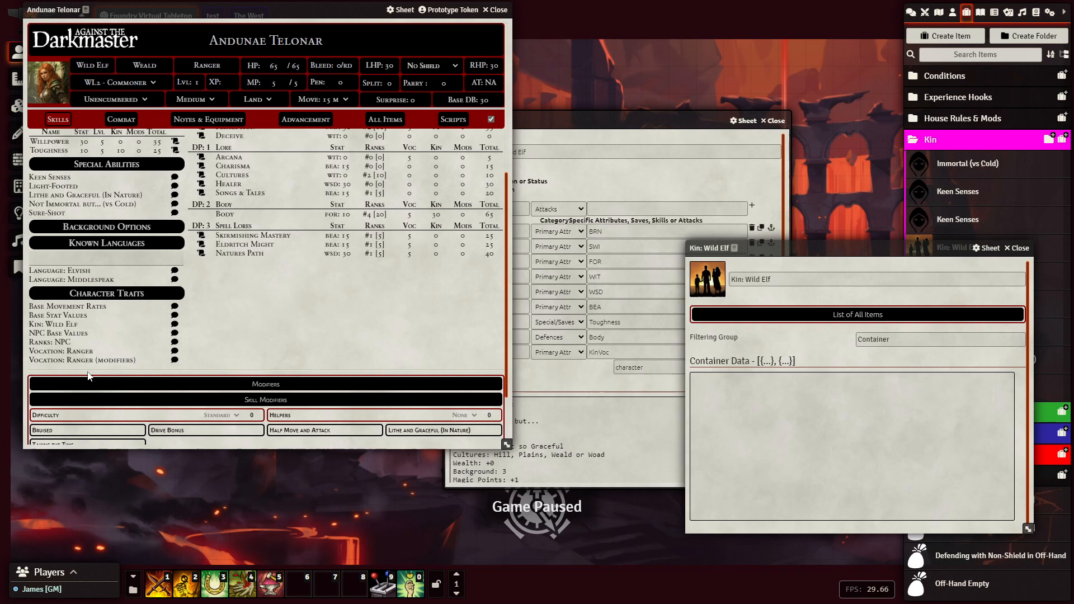
left_click(641, 364)
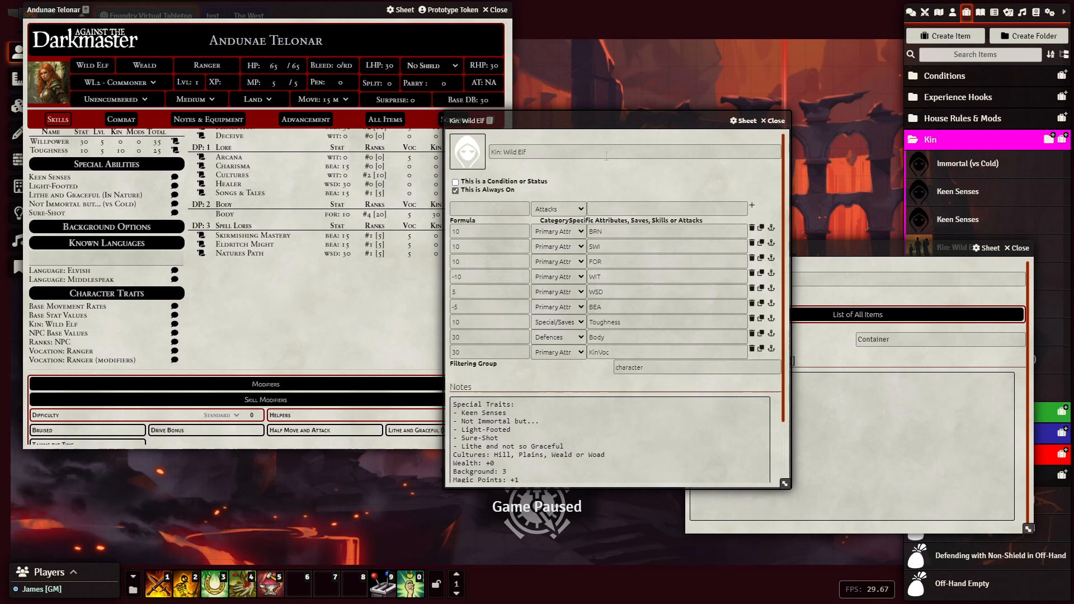
left_click(776, 122)
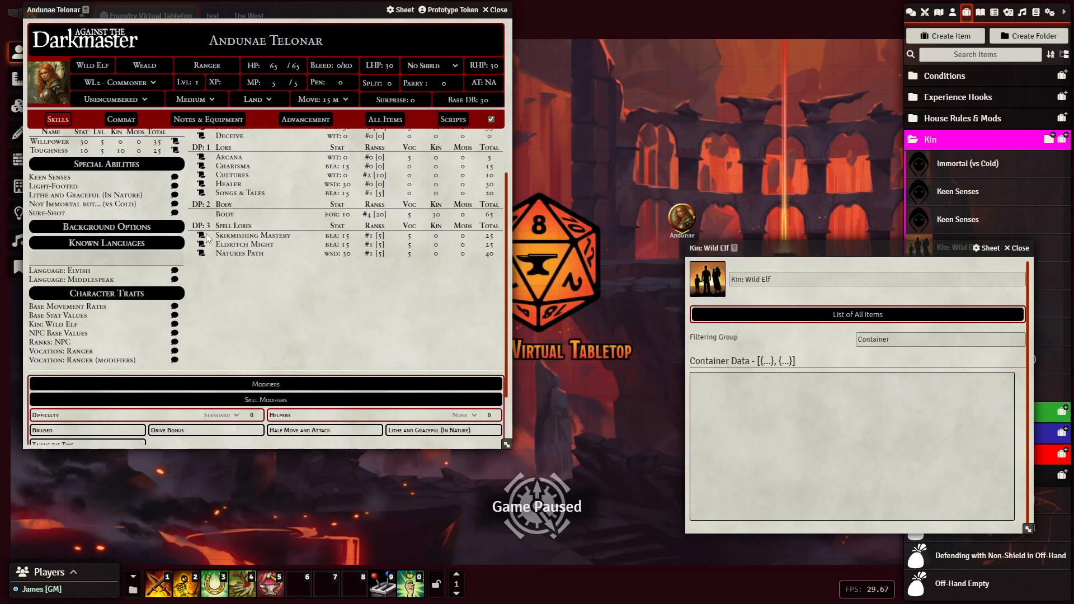
Open the Kin: Wild Elf trait from the character sheet and set its filtering group to kin
left_click(47, 324)
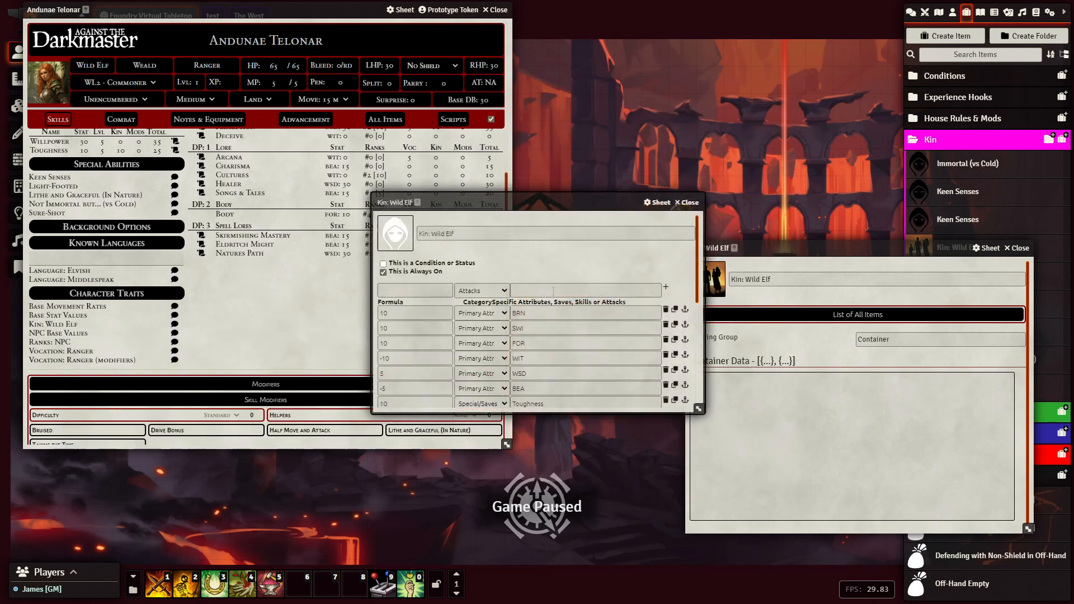
scroll(553, 292, "down", 5)
scroll(552, 286, "up", 2)
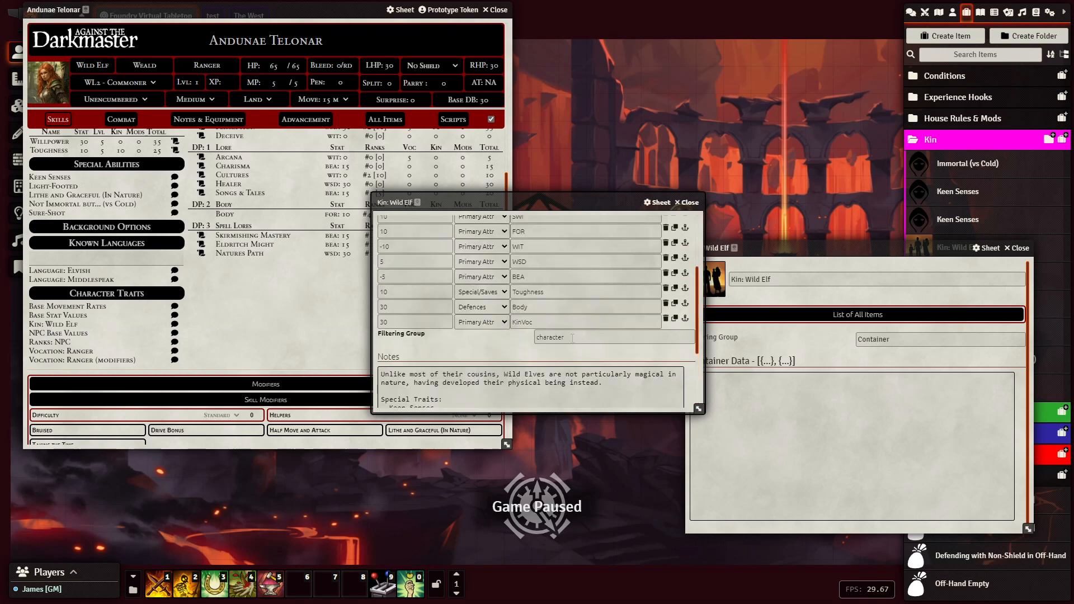
double_click(572, 338)
type("k")
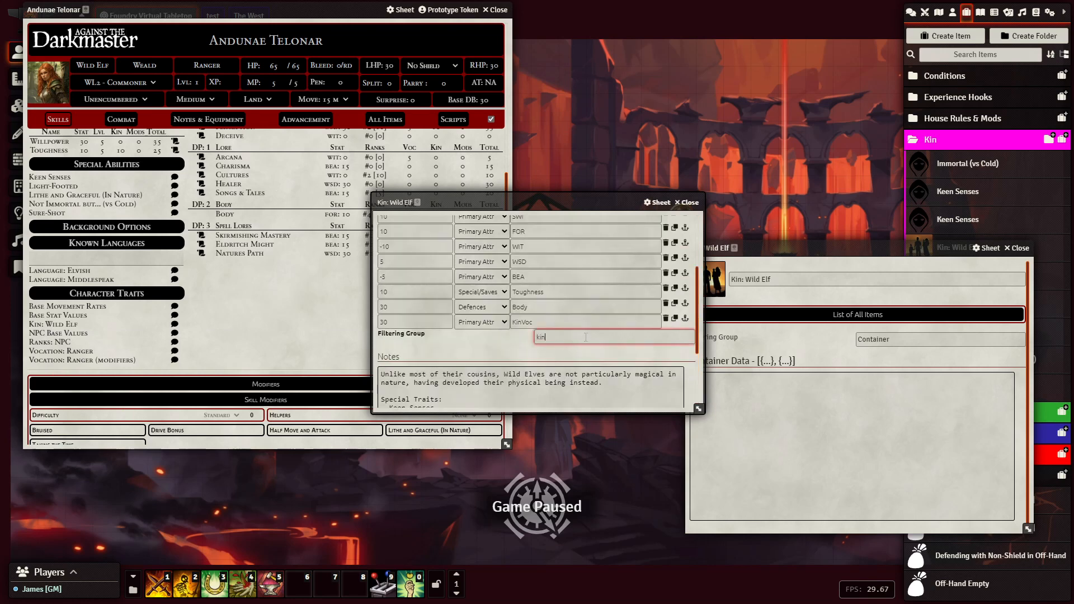
type("in")
key("Return")
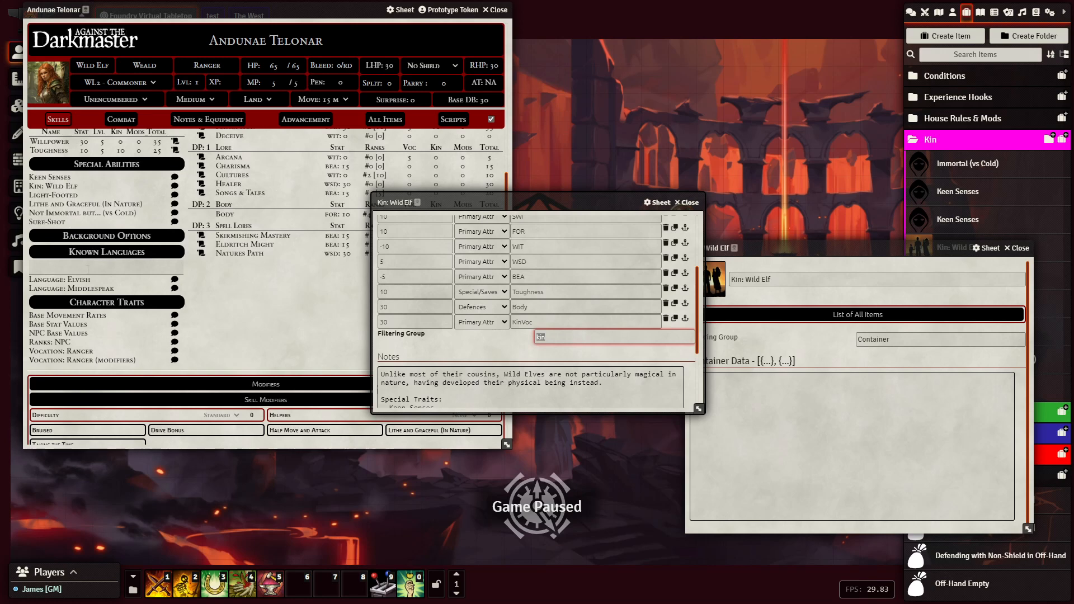
Check where the trait is listed on the character sheet and set its filtering group back to character
scroll(132, 289, "up", 2)
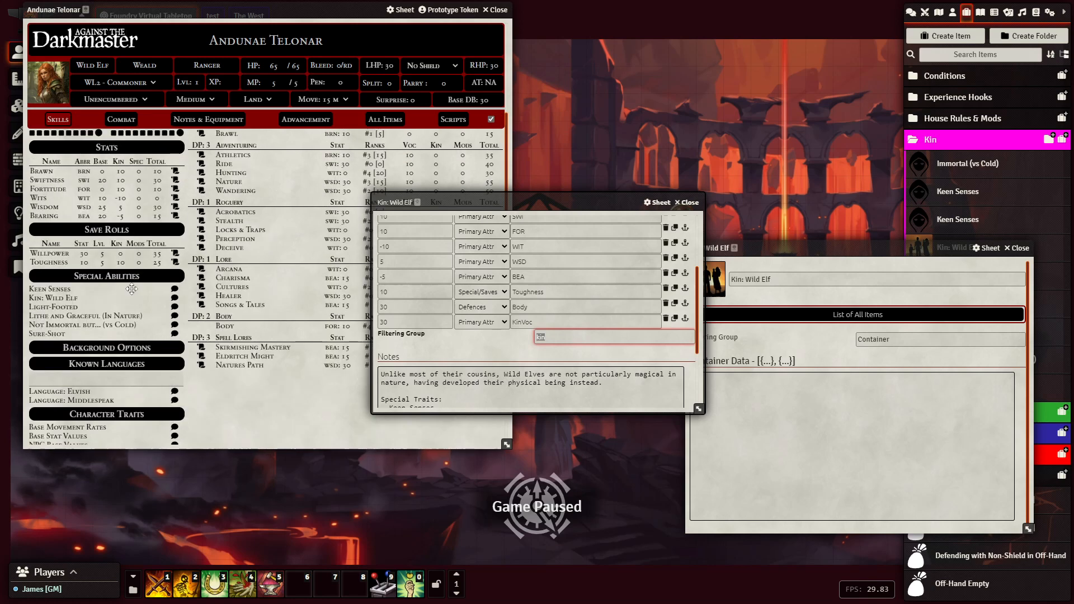
scroll(132, 289, "down", 1)
scroll(132, 294, "up", 4)
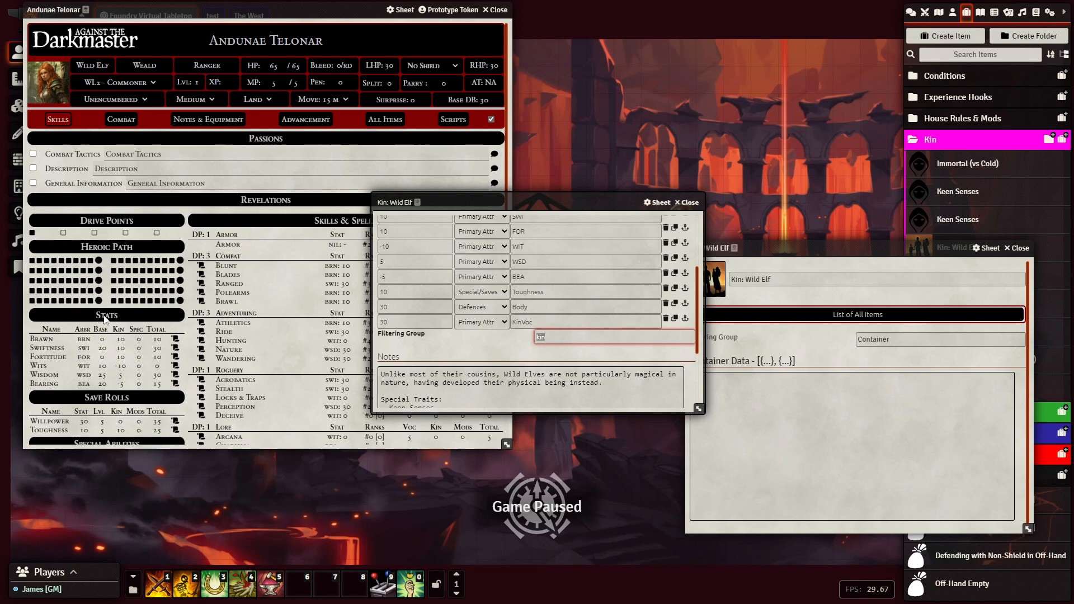
scroll(104, 318, "down", 4)
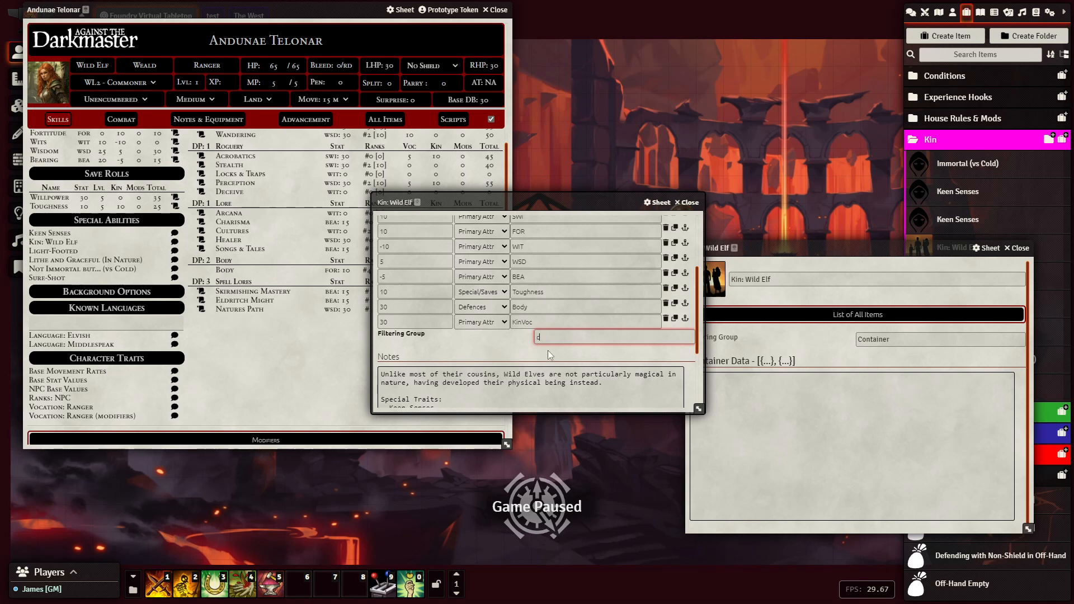
type("aracter")
key("Return")
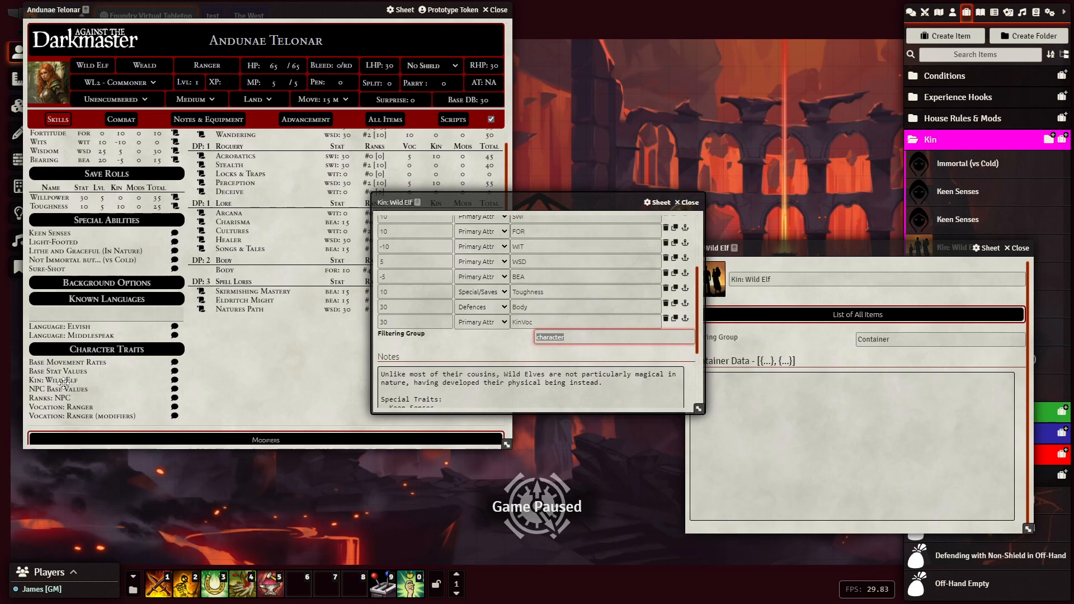
Review the Kin: Wild Elf trait's notes, post the trait to chat from the character sheet, and uncover the chat log to read it
mouse_move(64, 383)
scroll(426, 280, "down", 2)
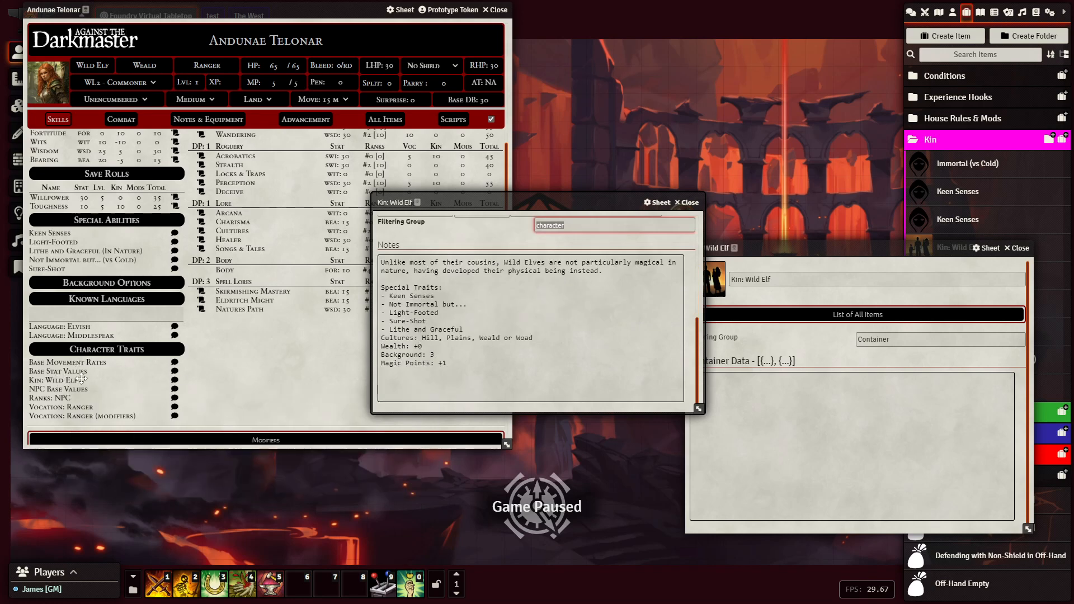
left_click(176, 384)
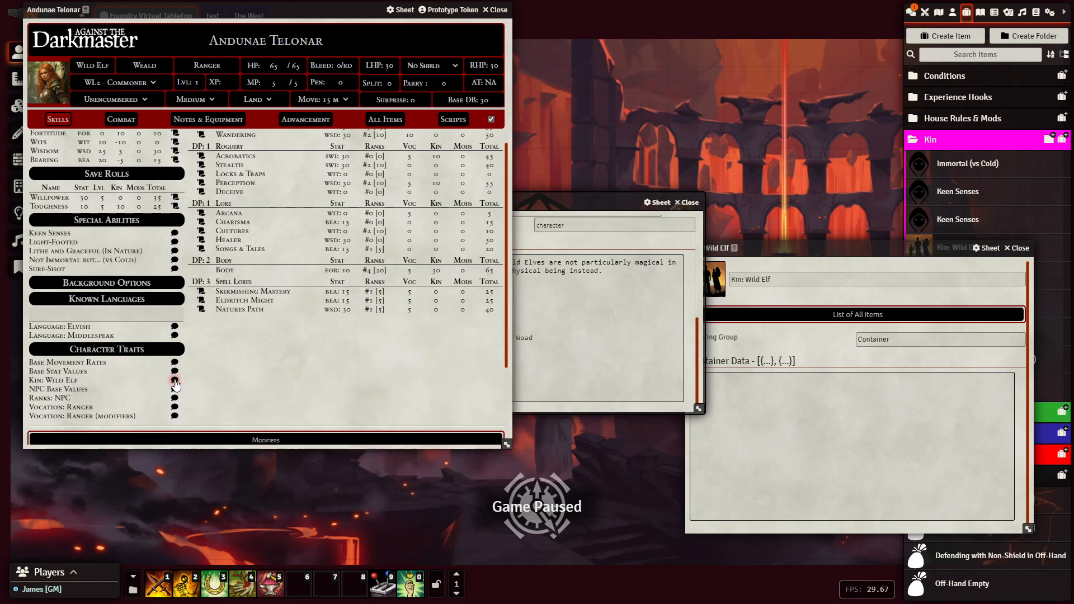
left_click(911, 11)
left_click(888, 245)
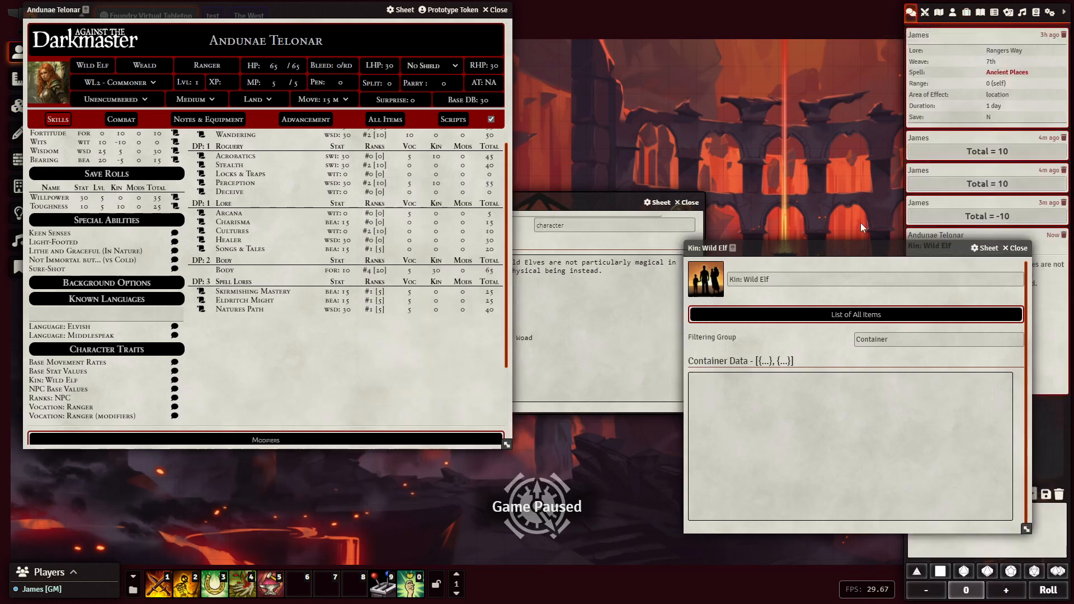
left_click_drag(883, 249, 713, 118)
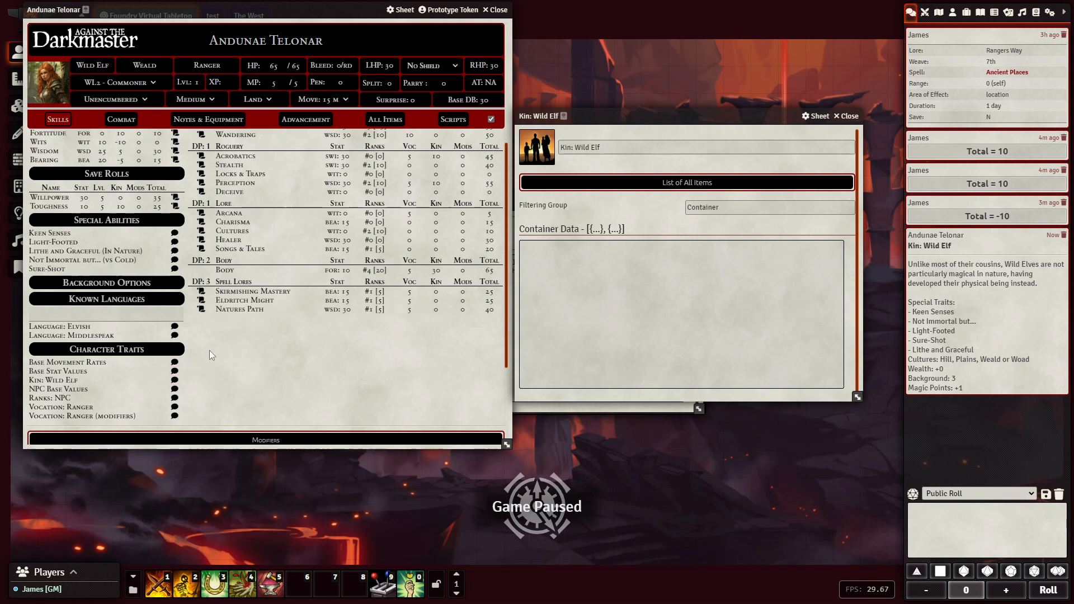
Close the Wild Elf container, the character's Kin: Wild Elf trait and the character sheet
left_click_drag(646, 116, 678, 13)
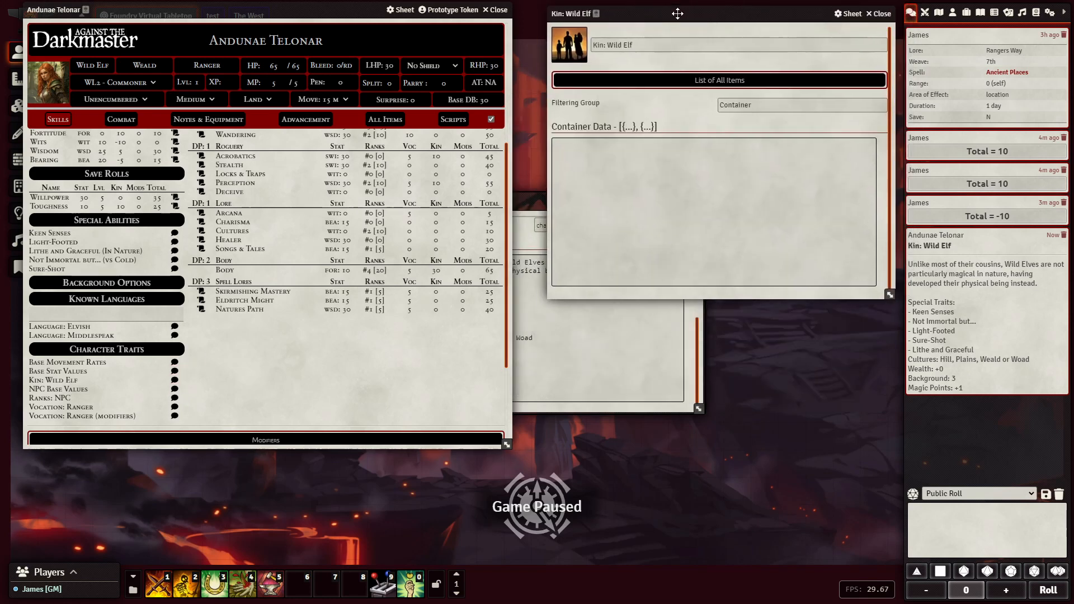
left_click(881, 14)
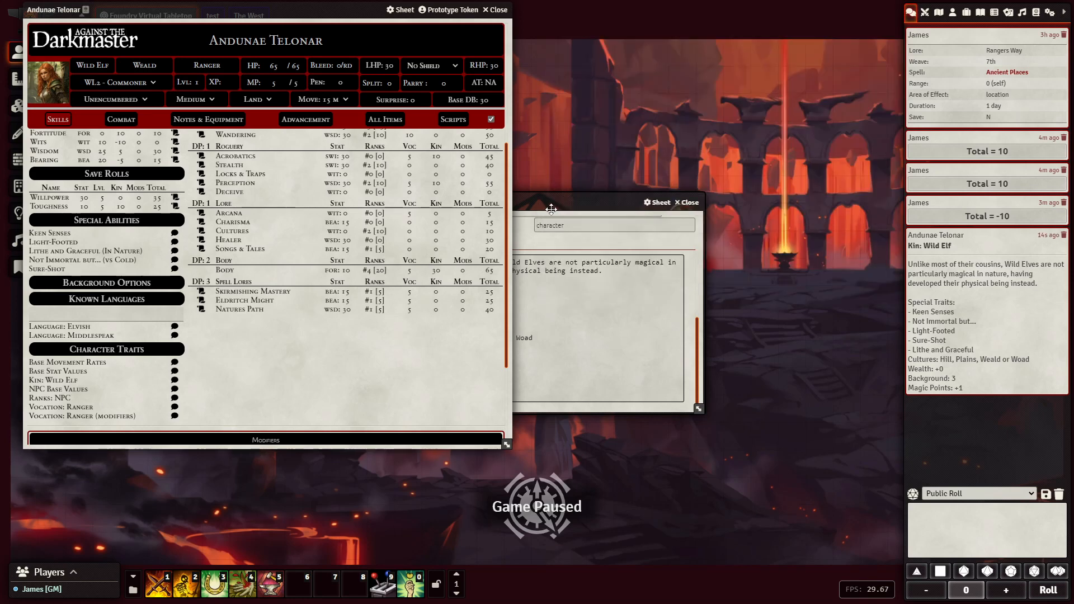
left_click_drag(552, 209, 684, 223)
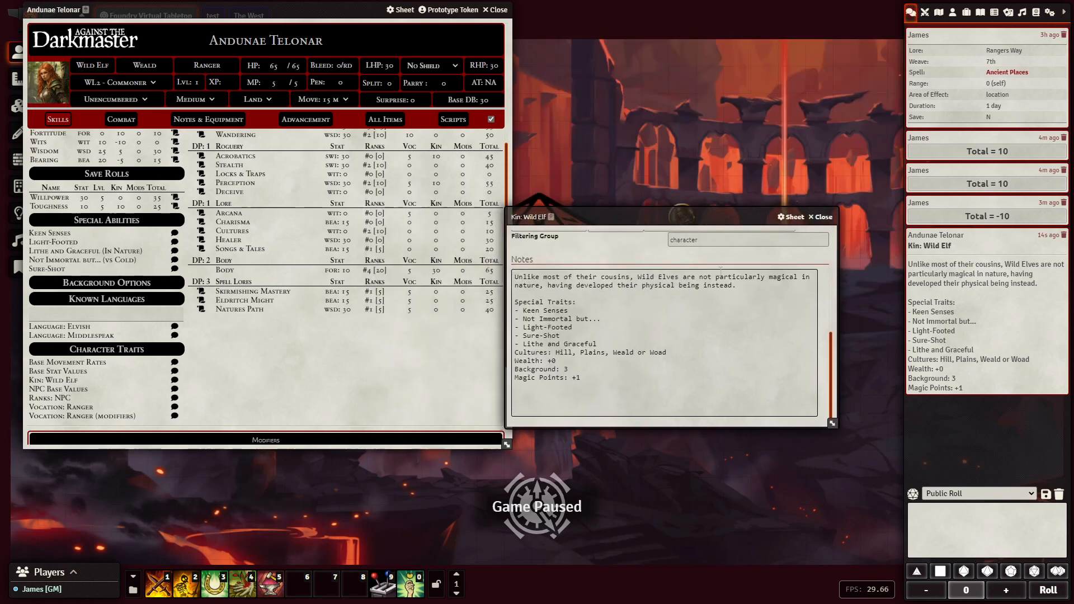
left_click(822, 217)
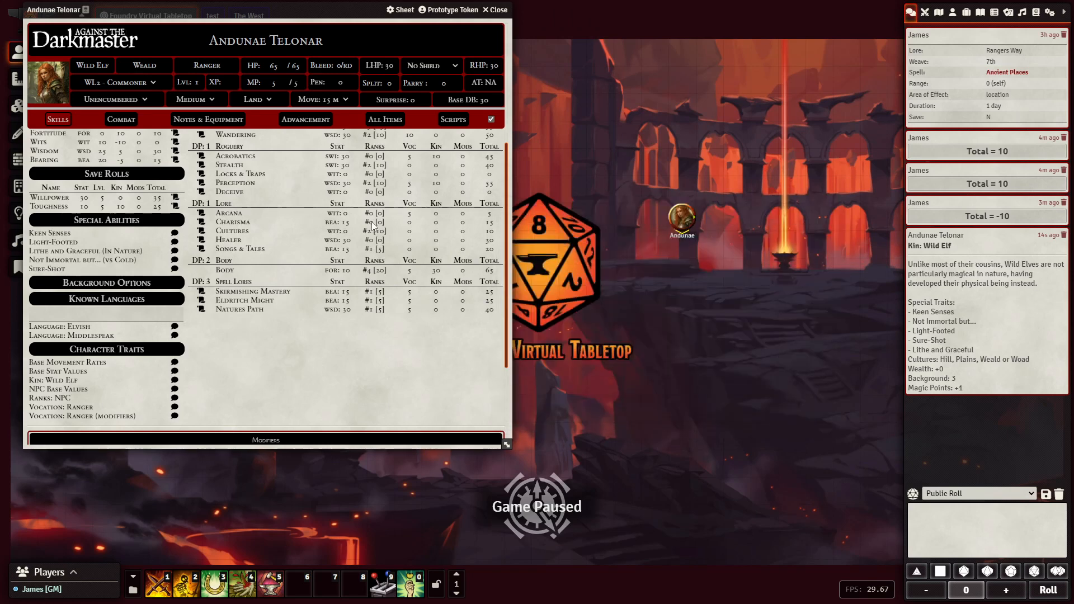
left_click(495, 11)
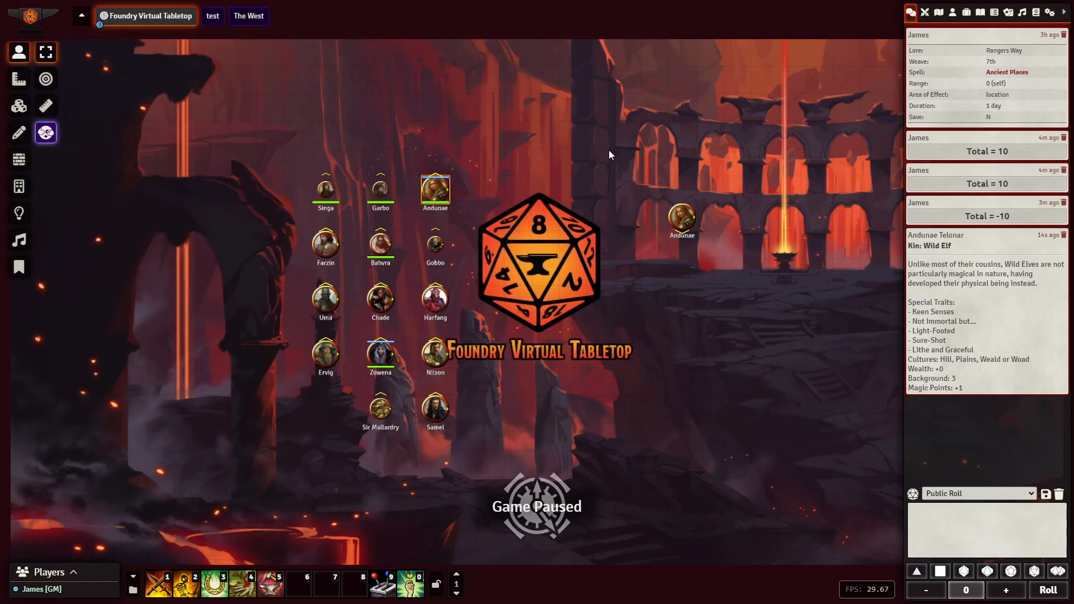
Begin the Kin: Wild Elf item's notes with "Unlike most of their cousins, Wild Elves are not particularly magical in nature, having developed their physical being instead."
left_click(967, 13)
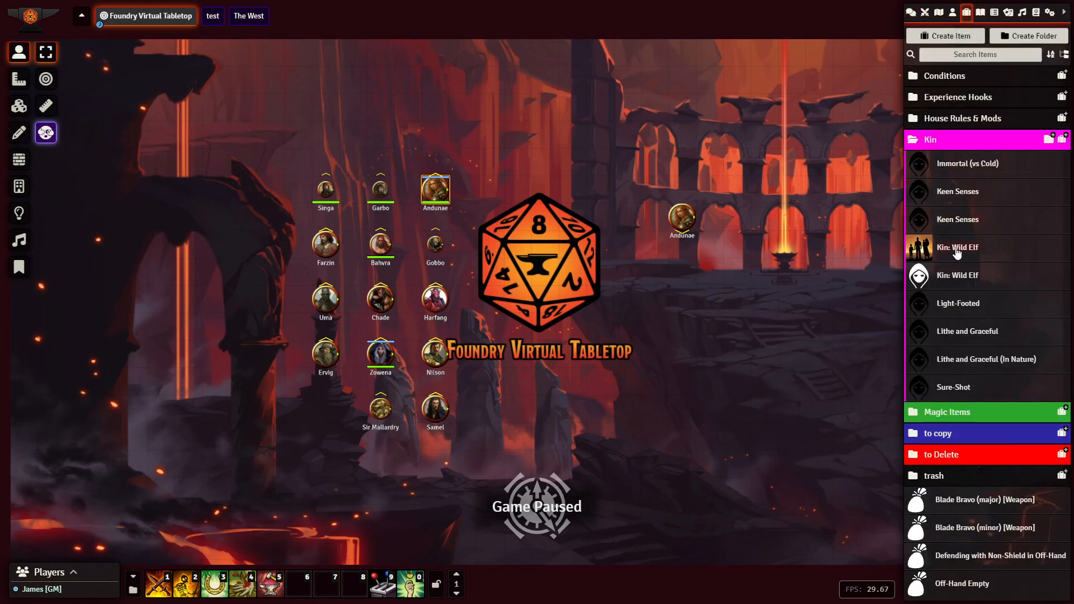
left_click(955, 277)
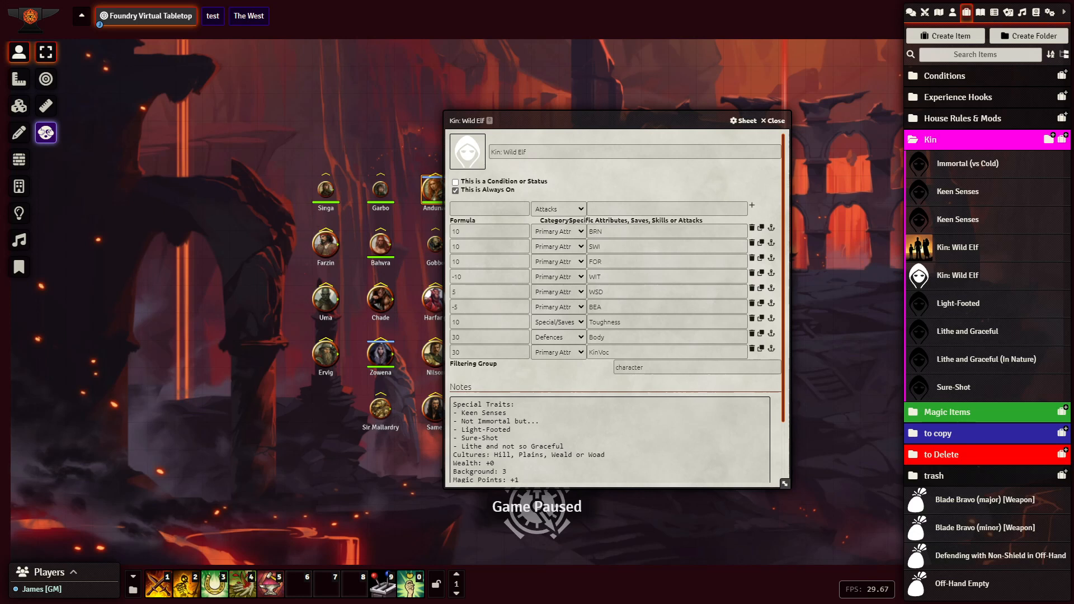
left_click(595, 405)
key("ctrl+a")
left_click(609, 413)
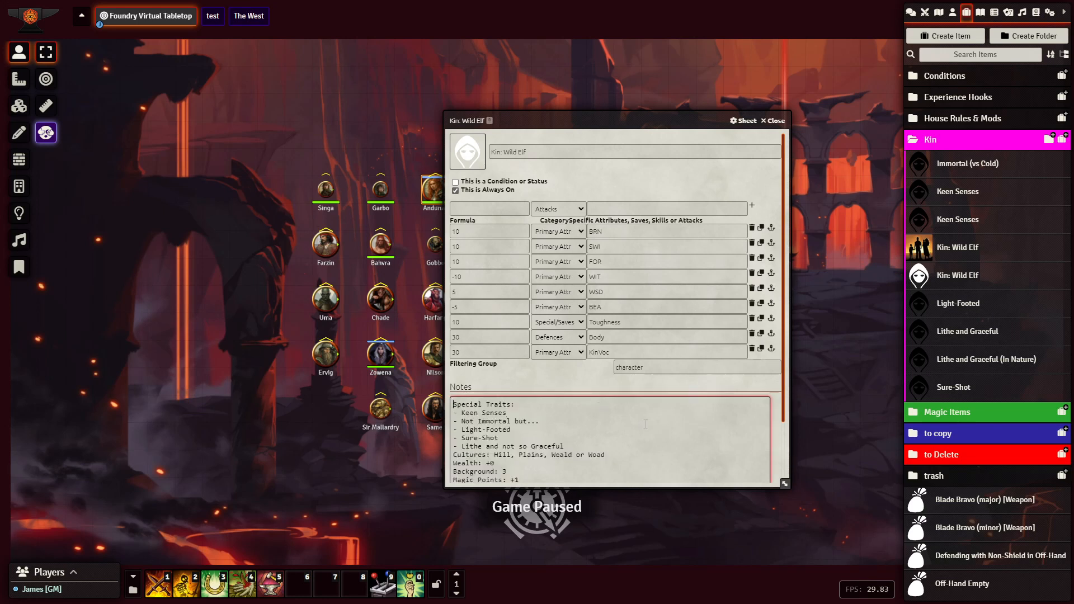
type("Unlike most of their cousins, Wild Elves are not particularly magical in nature, having developed their physical being instead.")
key("Return")
key("Return")
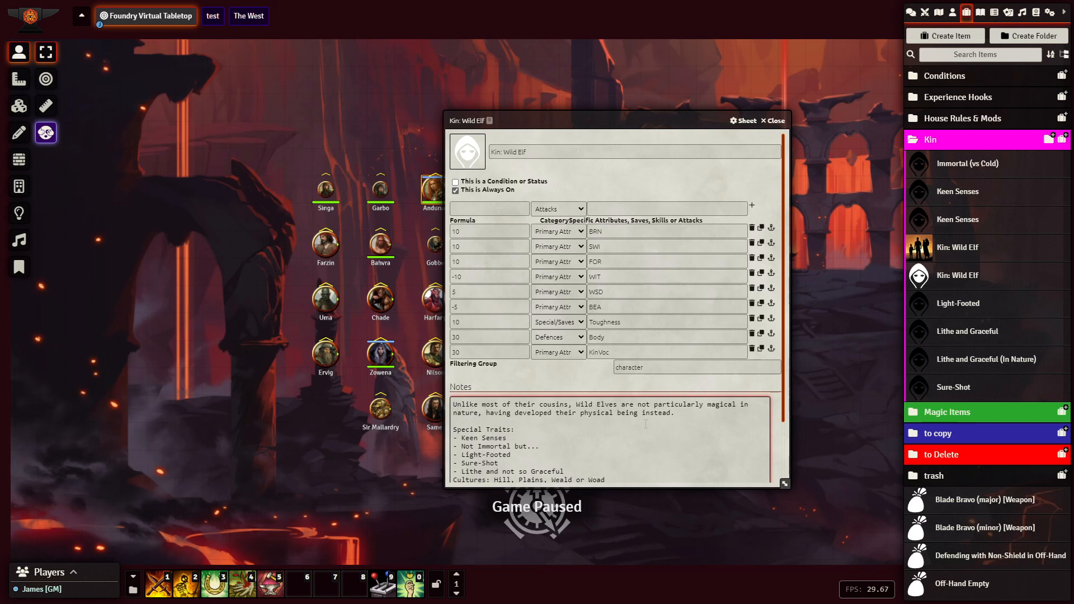
left_click(562, 383)
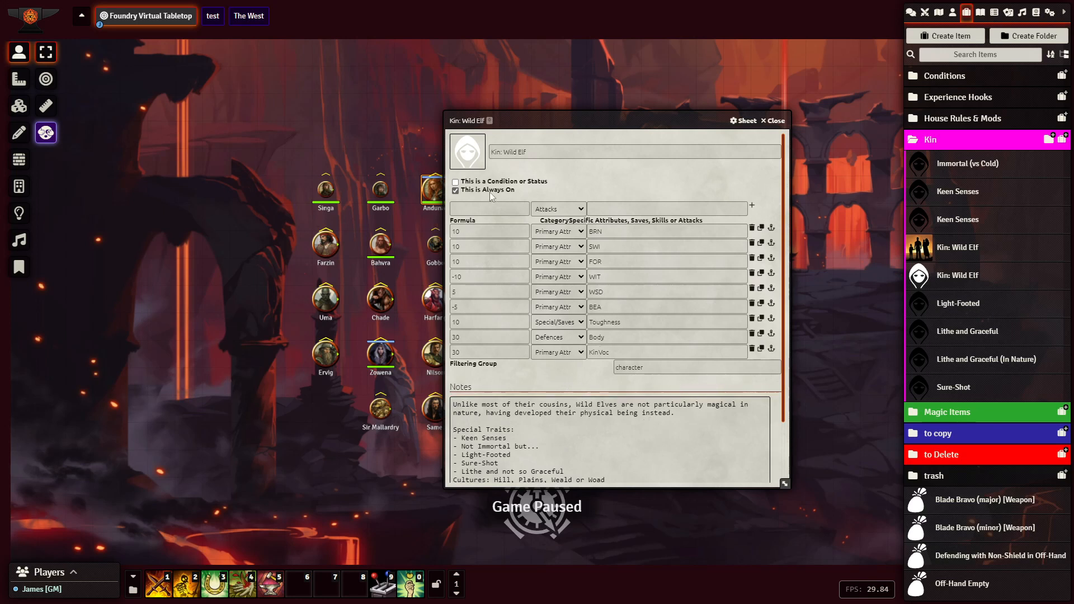
Close the Kin: Wild Elf item and open both Keen Senses items side by side, enlarging the modifier's window
left_click(775, 121)
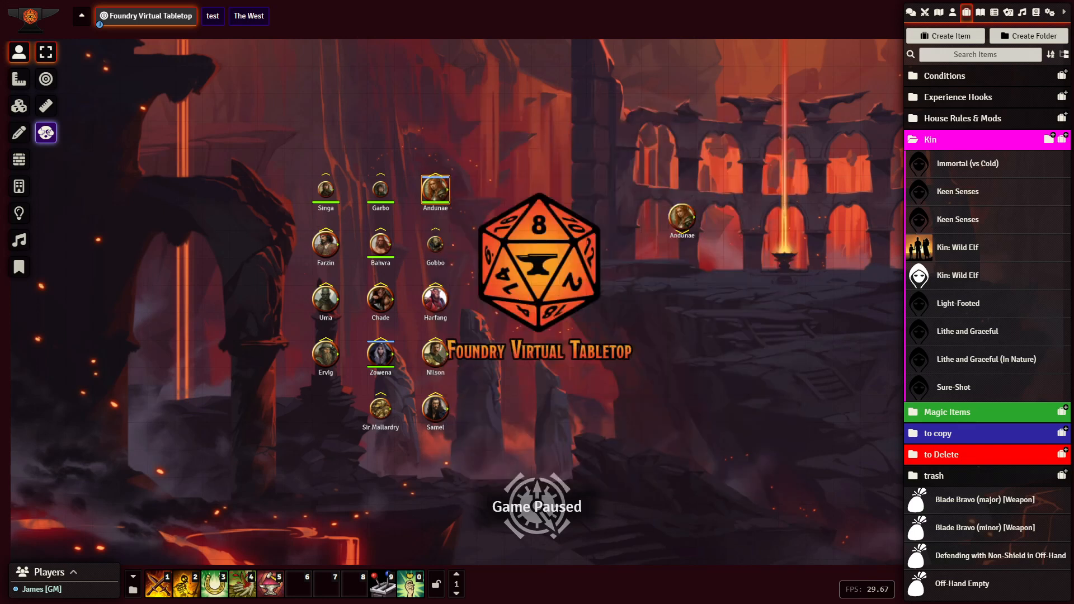
left_click(956, 193)
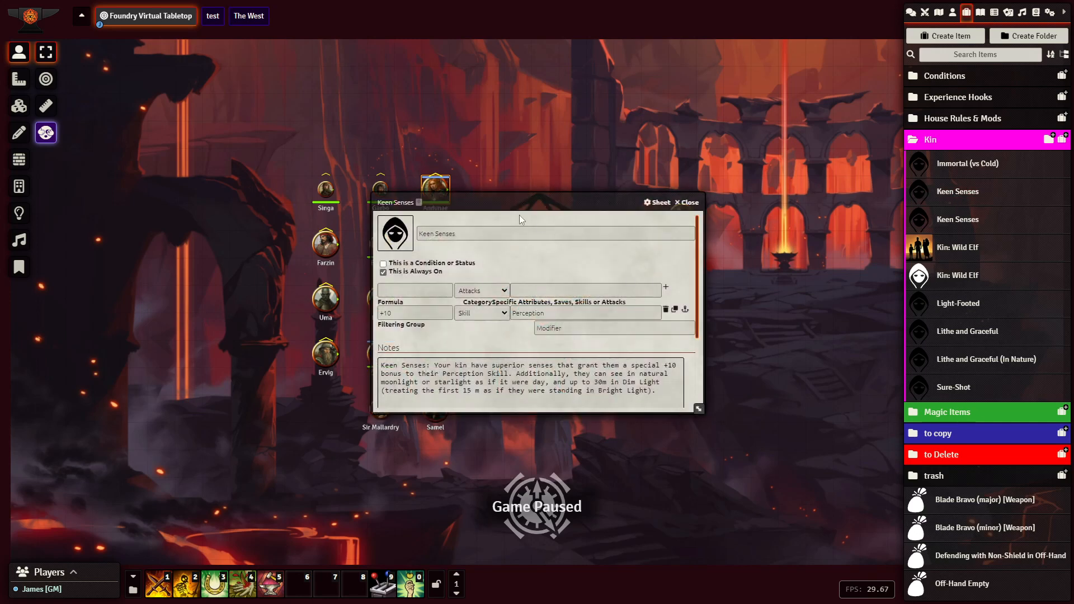
left_click_drag(497, 211, 568, 90)
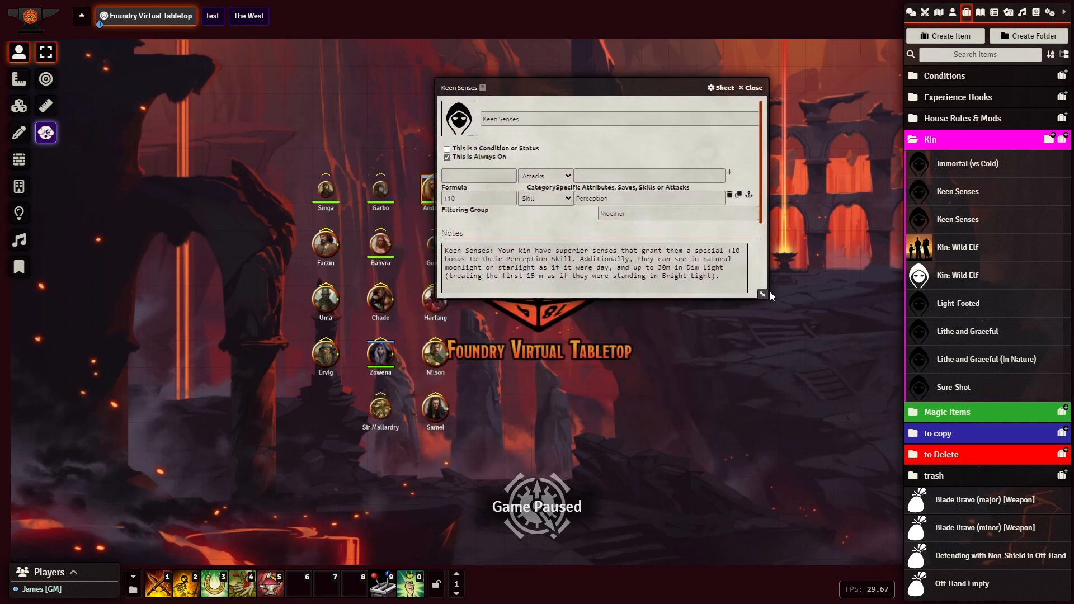
left_click_drag(762, 294, 789, 350)
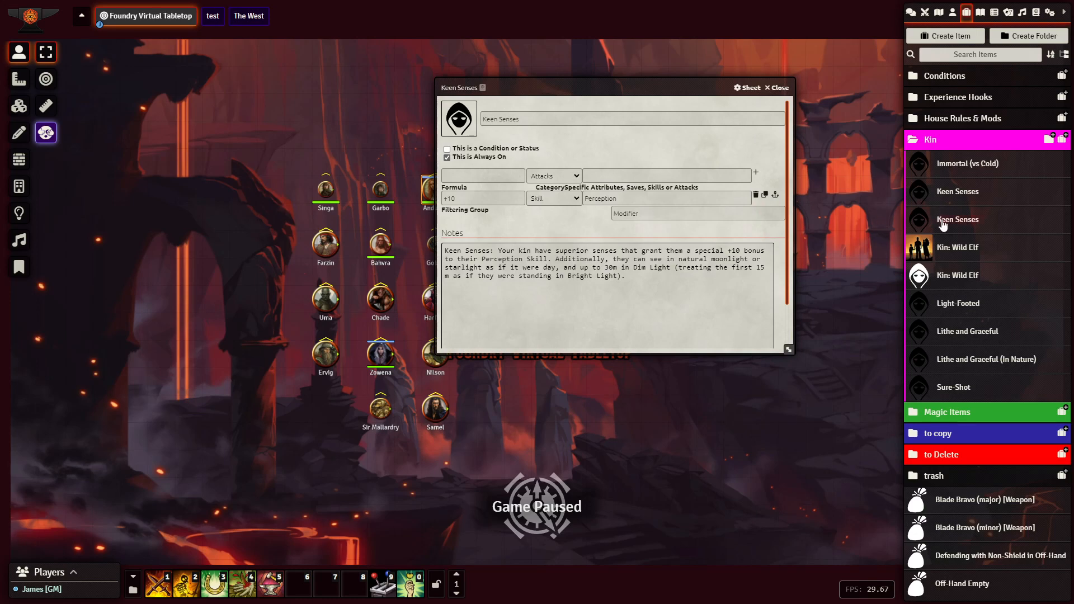
left_click_drag(592, 89, 290, 92)
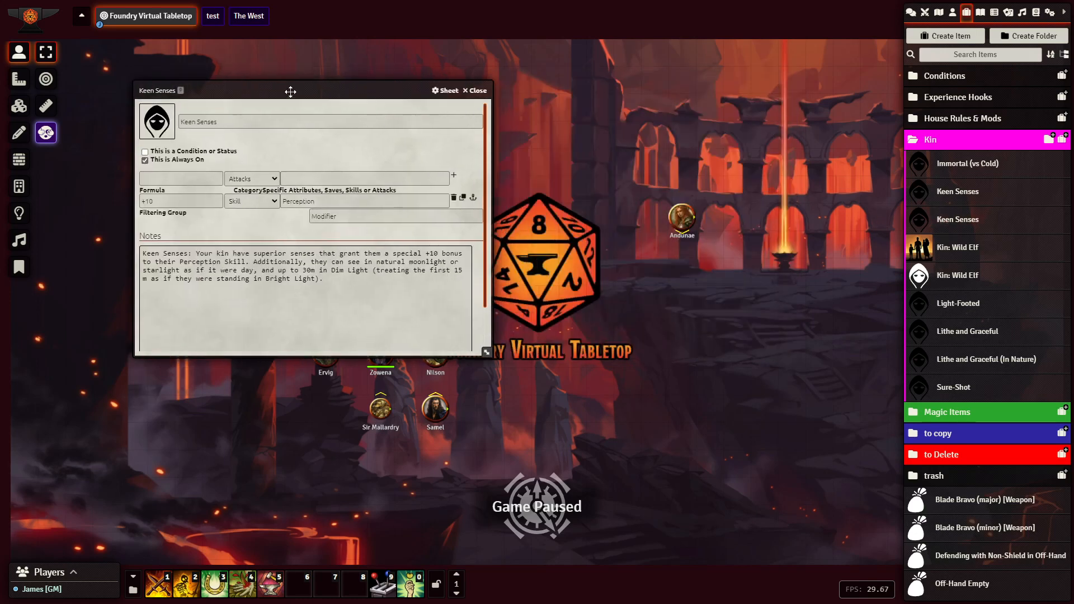
left_click(956, 223)
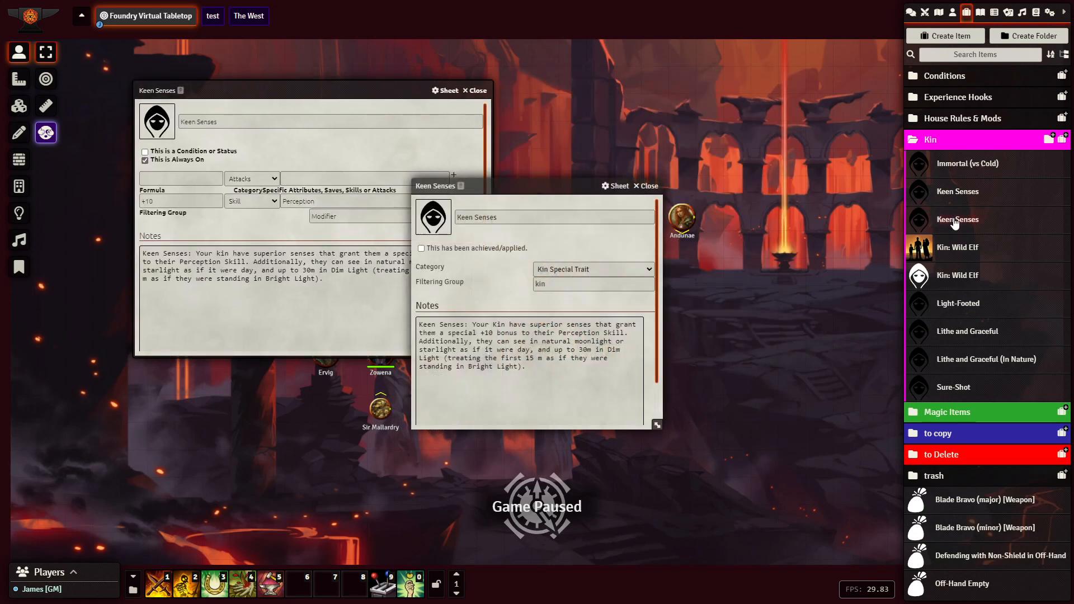
left_click_drag(526, 180, 621, 90)
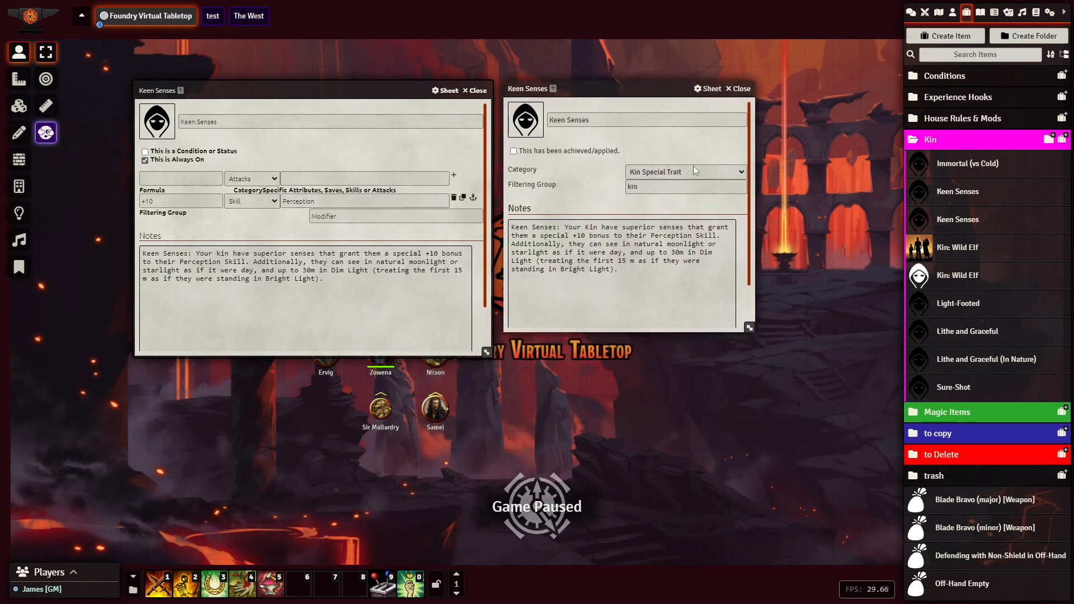
Examine the available category options and the filtering group of the Keen Senses kin special trait
left_click(656, 172)
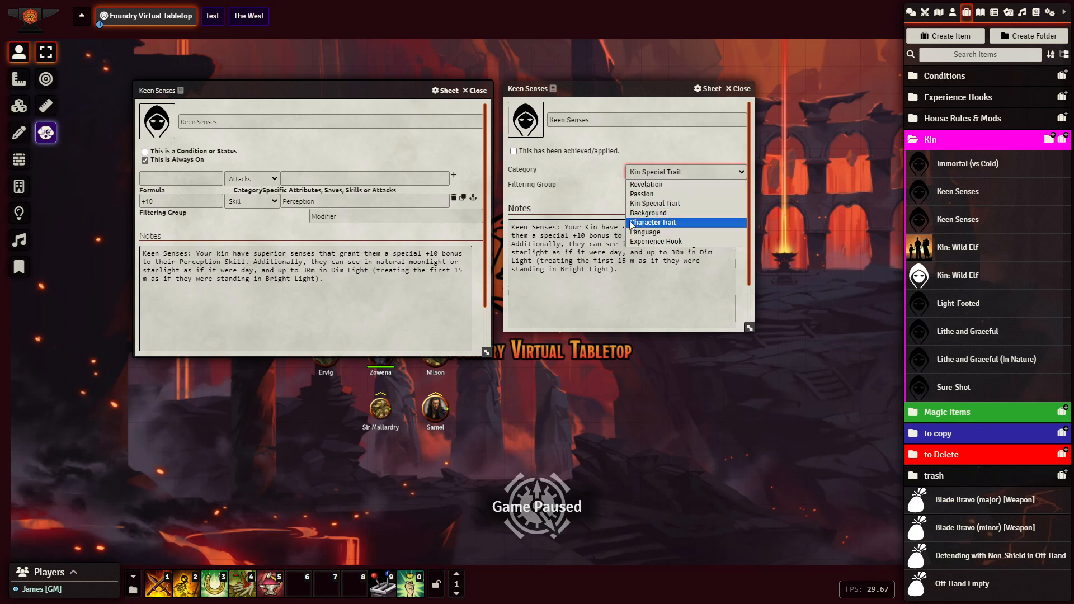
left_click(653, 147)
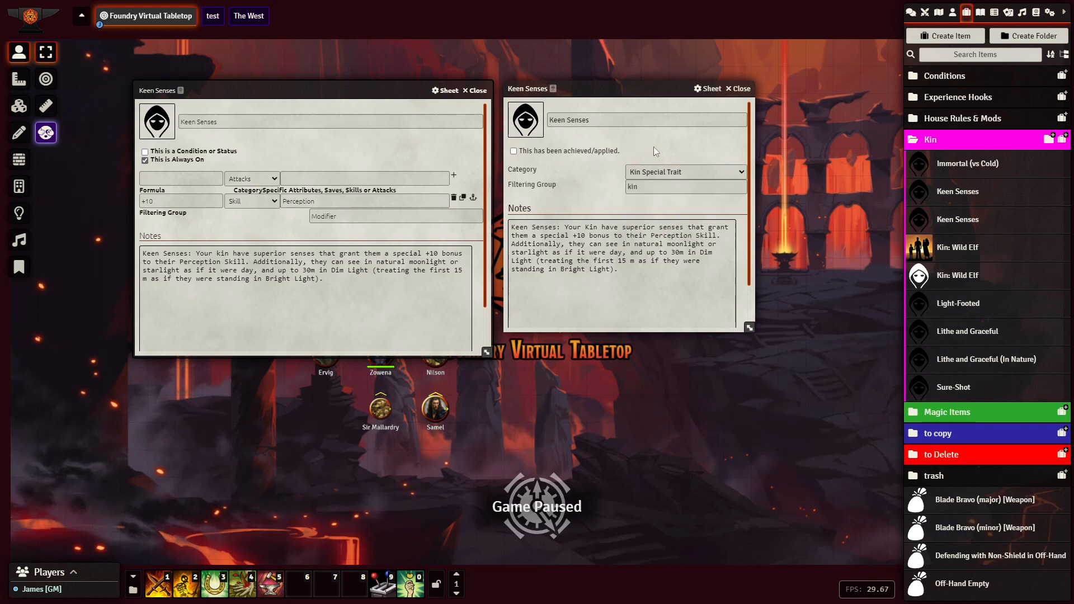
double_click(647, 186)
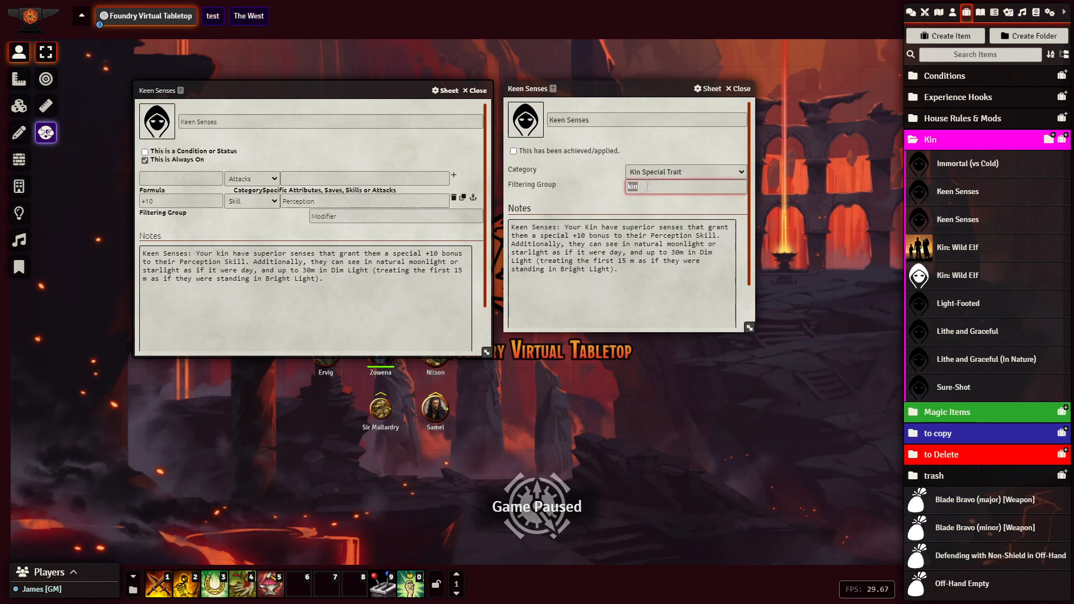
left_click(629, 188)
left_click(651, 172)
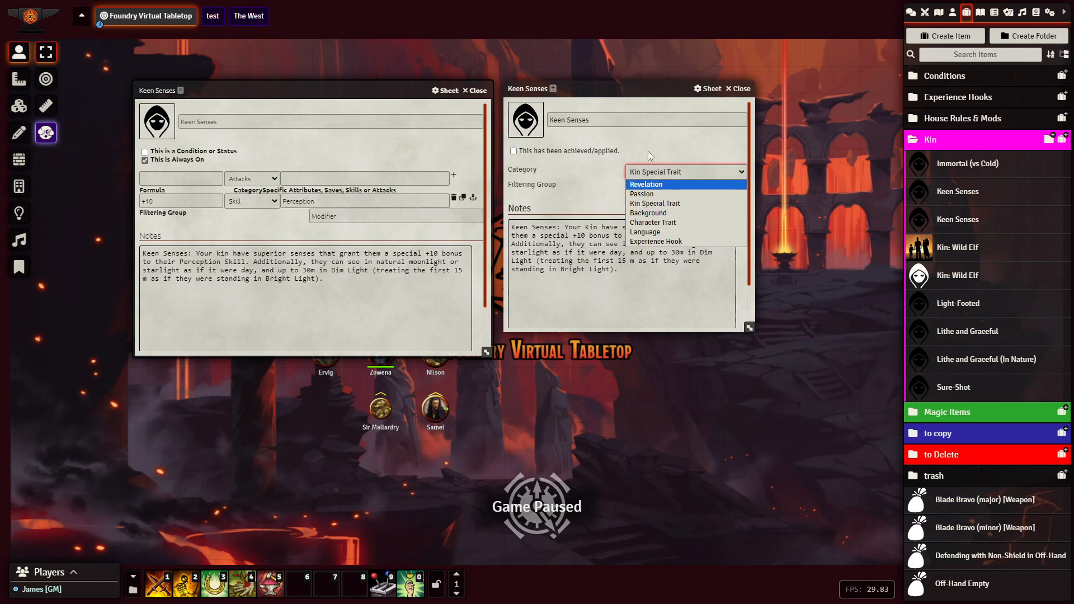
left_click(644, 172)
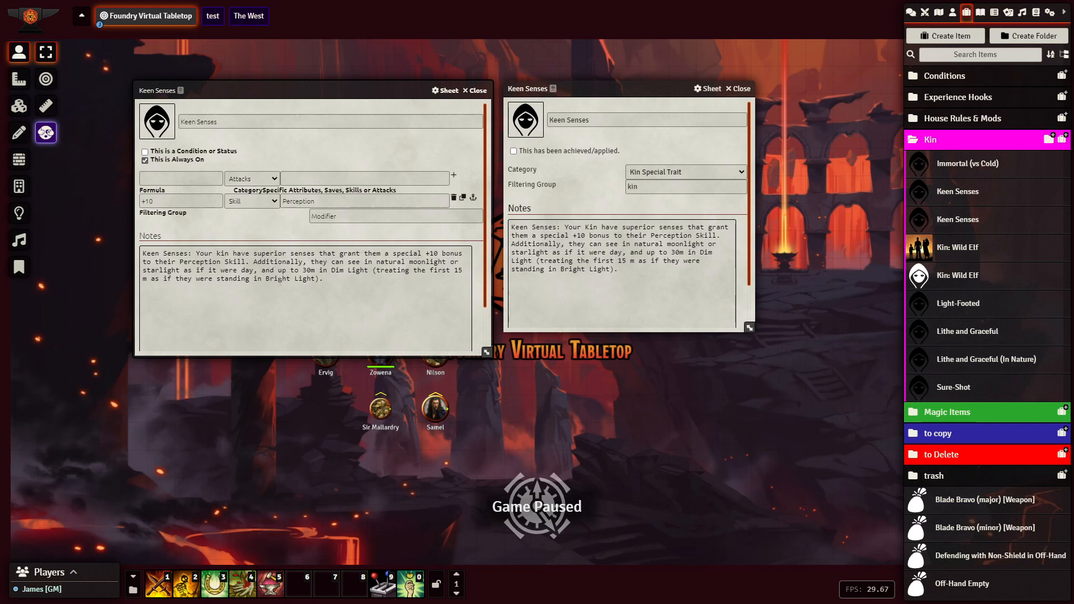
Review the notes and name of the Keen Senses modifier, and close both Keen Senses items
triple_click(330, 279)
left_click(332, 279)
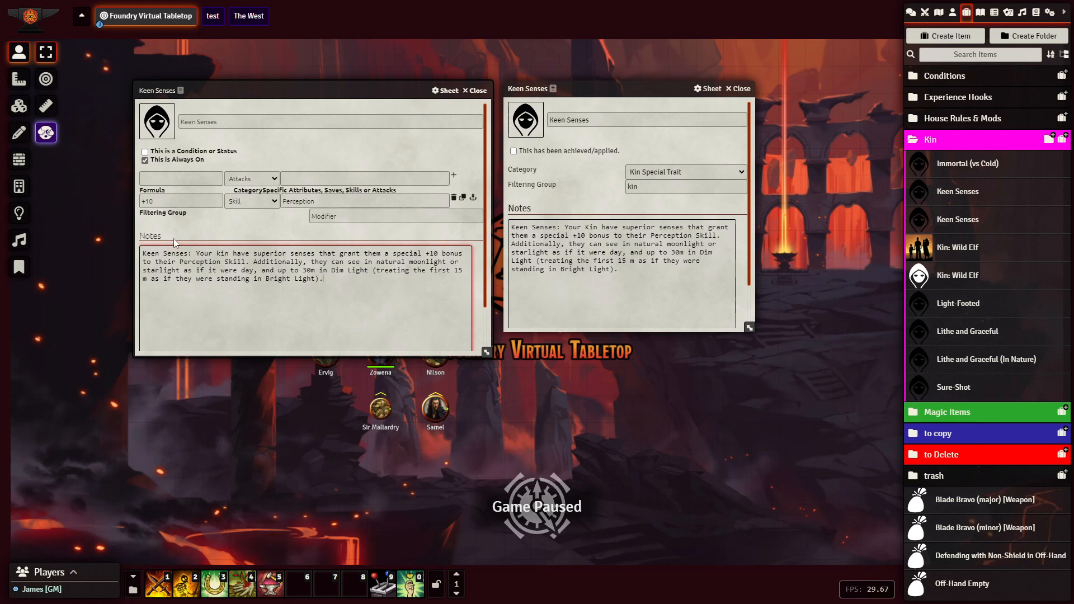
left_click(229, 124)
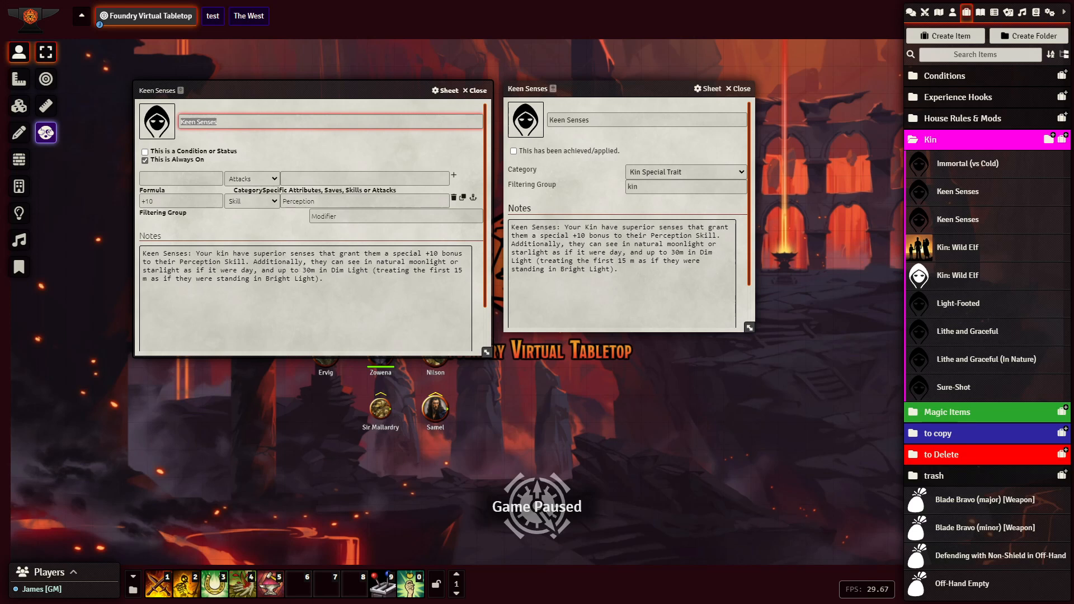
left_click(291, 145)
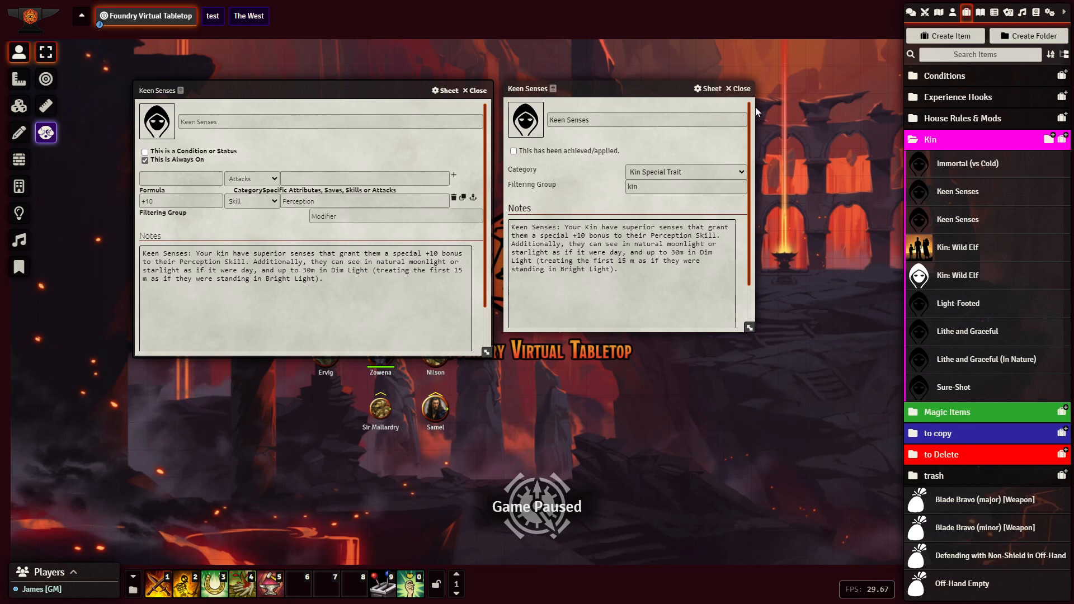
left_click(742, 89)
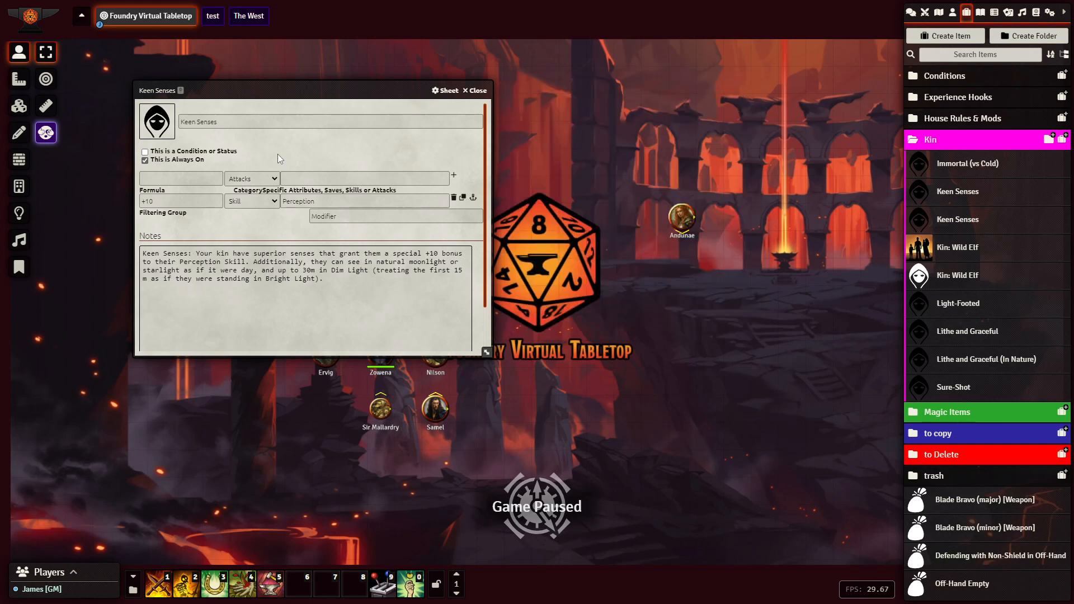
left_click(477, 91)
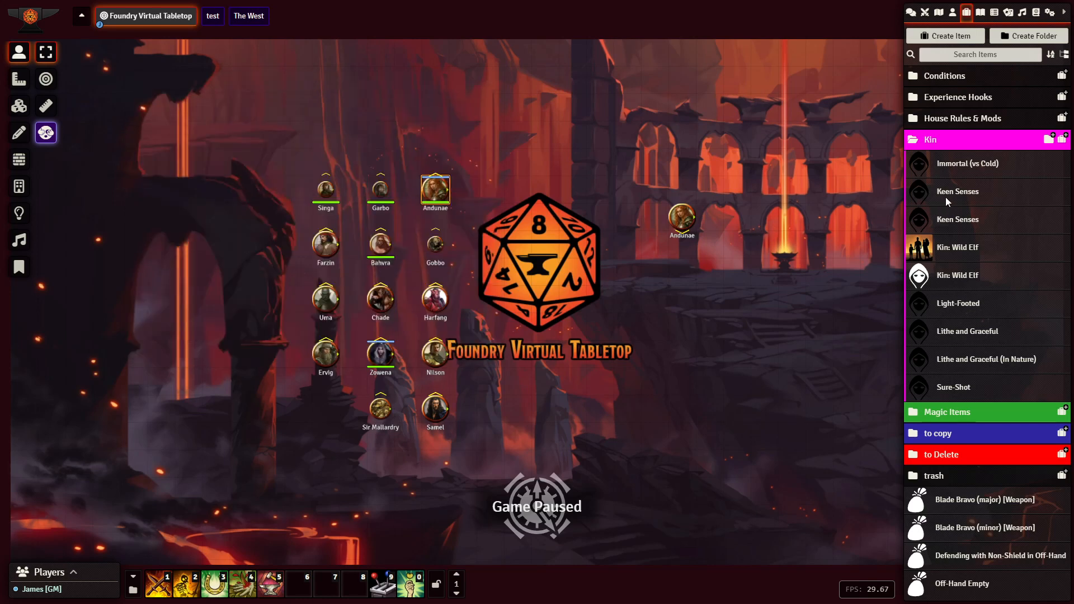
Rename the Immortal (vs Cold) item as "Not Immortal but... (vs Cold)"
left_click(959, 168)
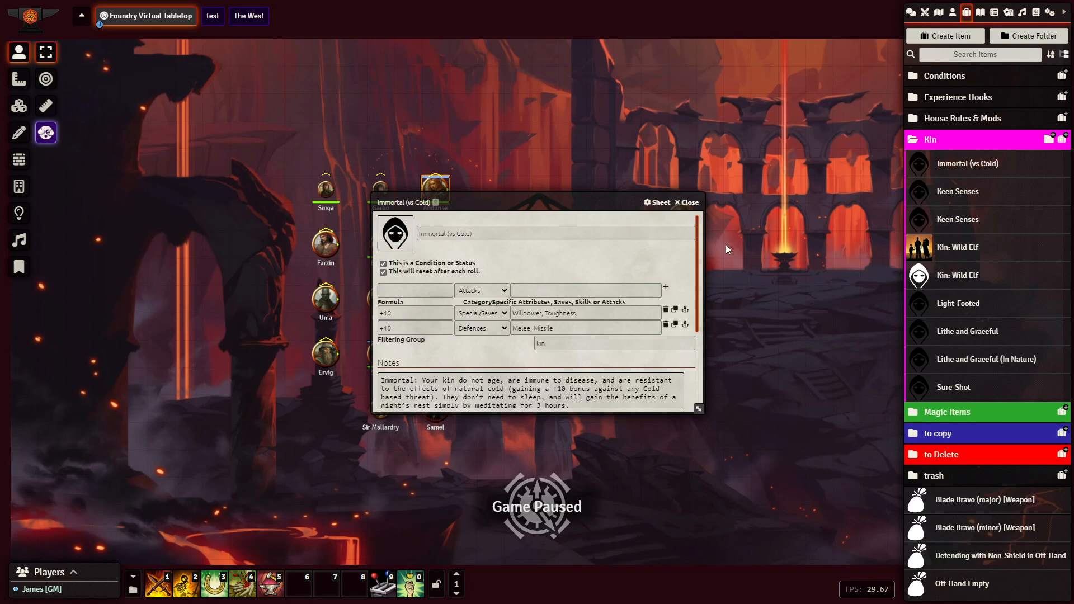
left_click(412, 239)
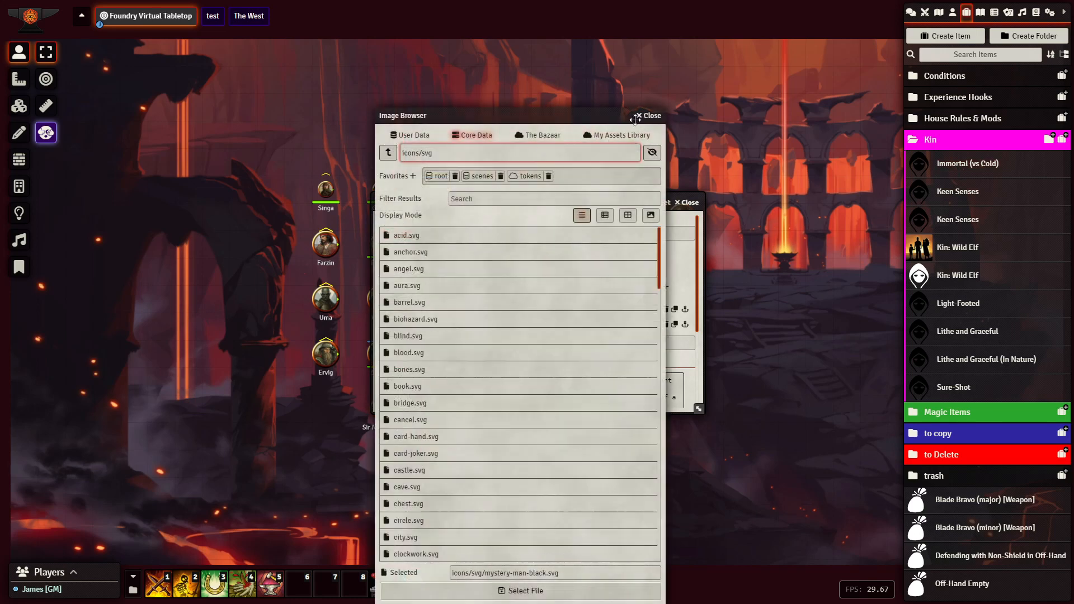
left_click(650, 116)
triple_click(430, 234)
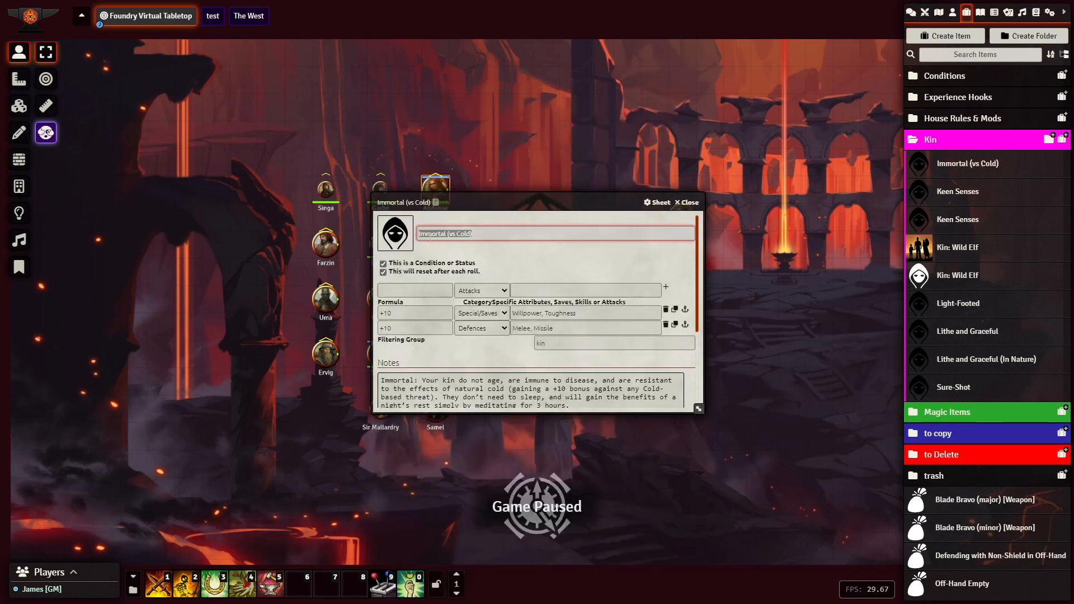
key("BackSpace")
type("Not")
key("Right")
key("Right")
type("but...")
left_click(512, 251)
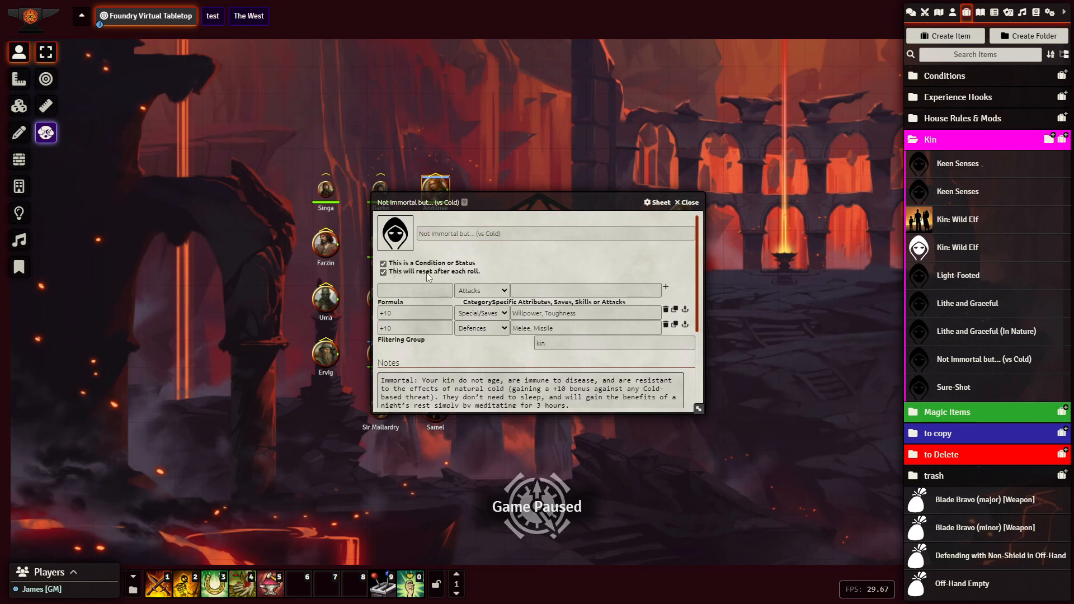
Check the reset choices by switching reset after each roll off and on again, and read the item's notes
left_click(382, 272)
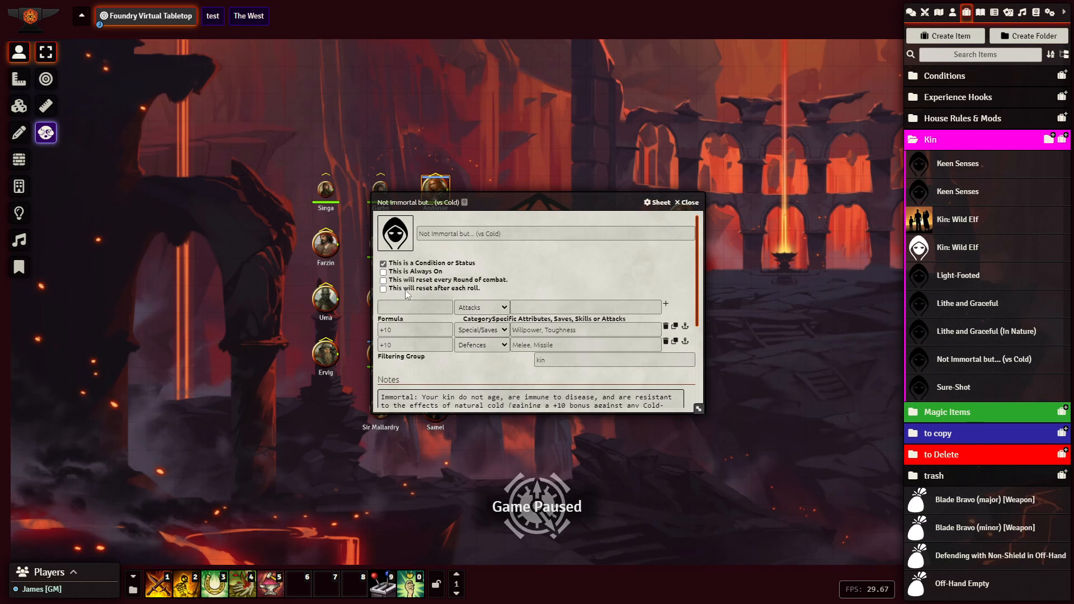
left_click(385, 289)
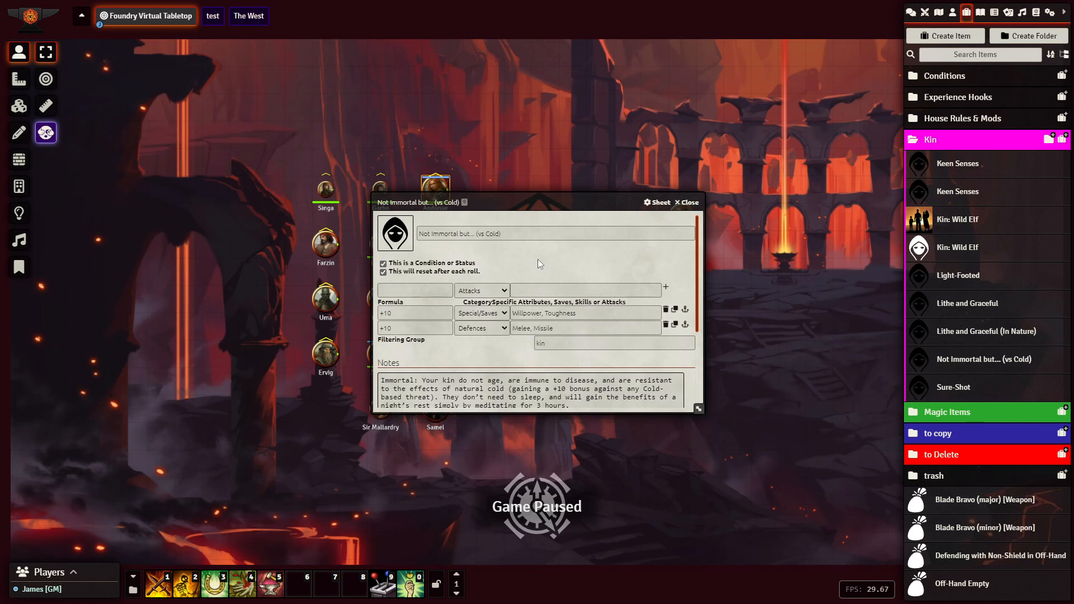
scroll(502, 358, "down", 1)
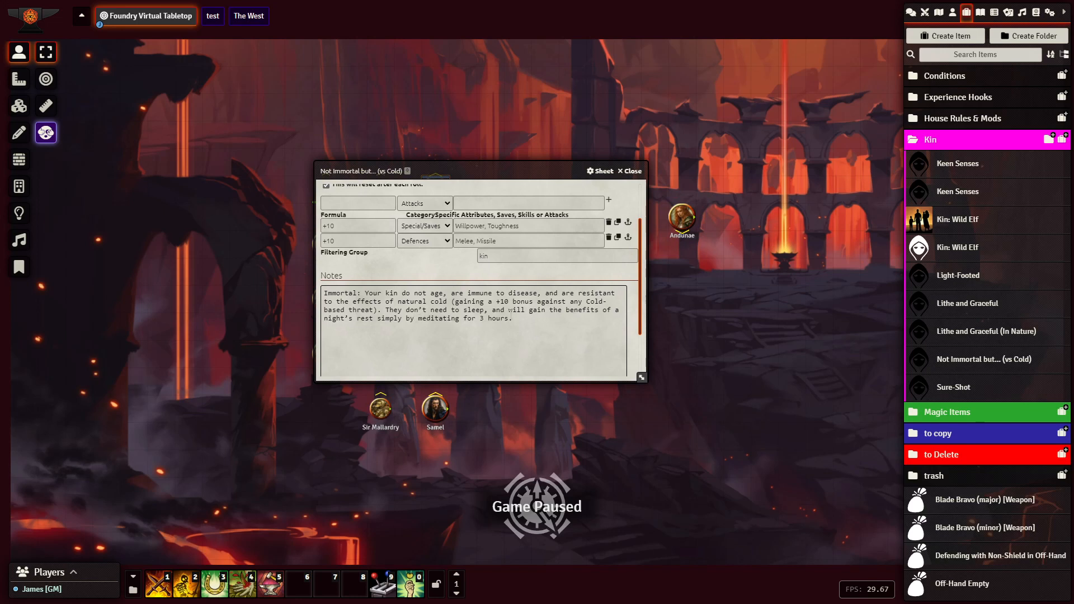
triple_click(503, 323)
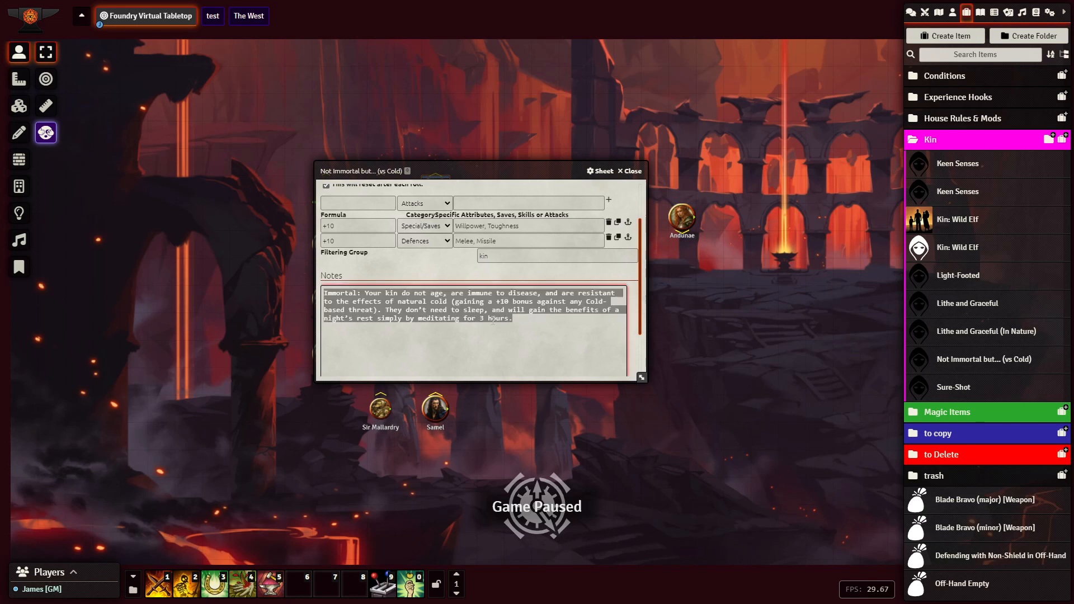
left_click(435, 275)
scroll(456, 318, "up", 1)
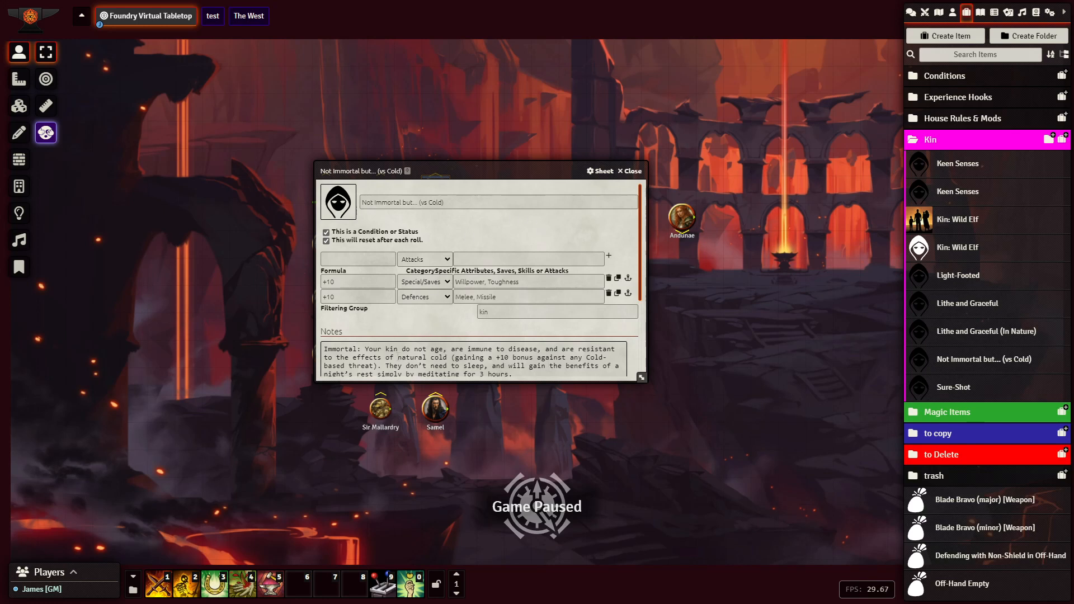
Delete "do not age, " from the Not Immortal but... item's notes so they start "Immortal: Your kin are immune to disease"
triple_click(394, 351)
left_click(394, 351)
scroll(411, 311, "down", 1)
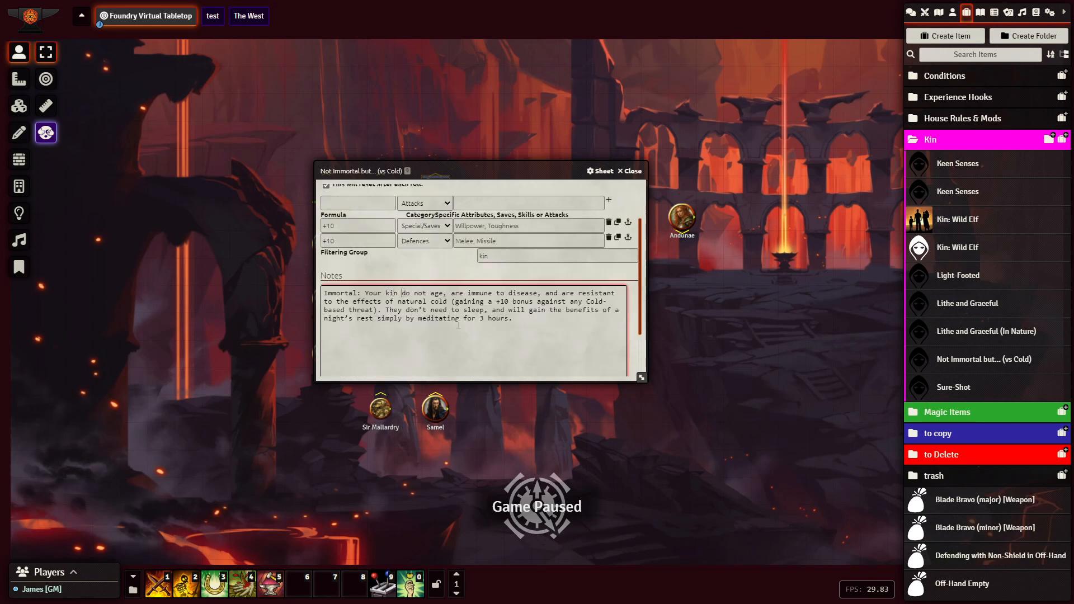
key("Delete")
key("Delete")
key("Delete")
key("Delete")
key("Delete")
key("Delete")
key("Delete")
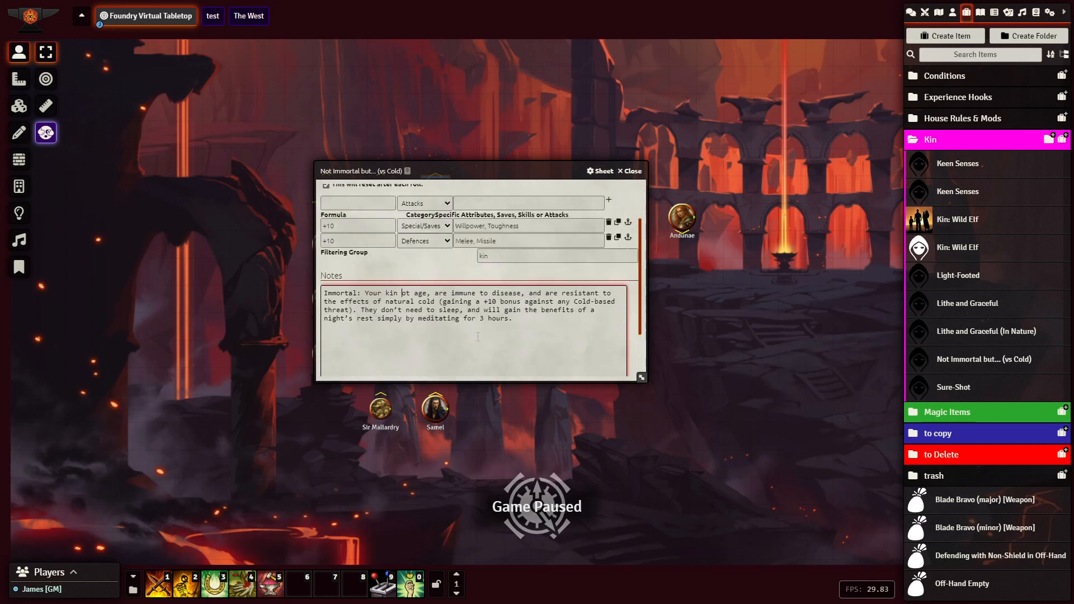
key("Delete")
key("Delete")
key("Delete")
key("Delete")
key("Delete")
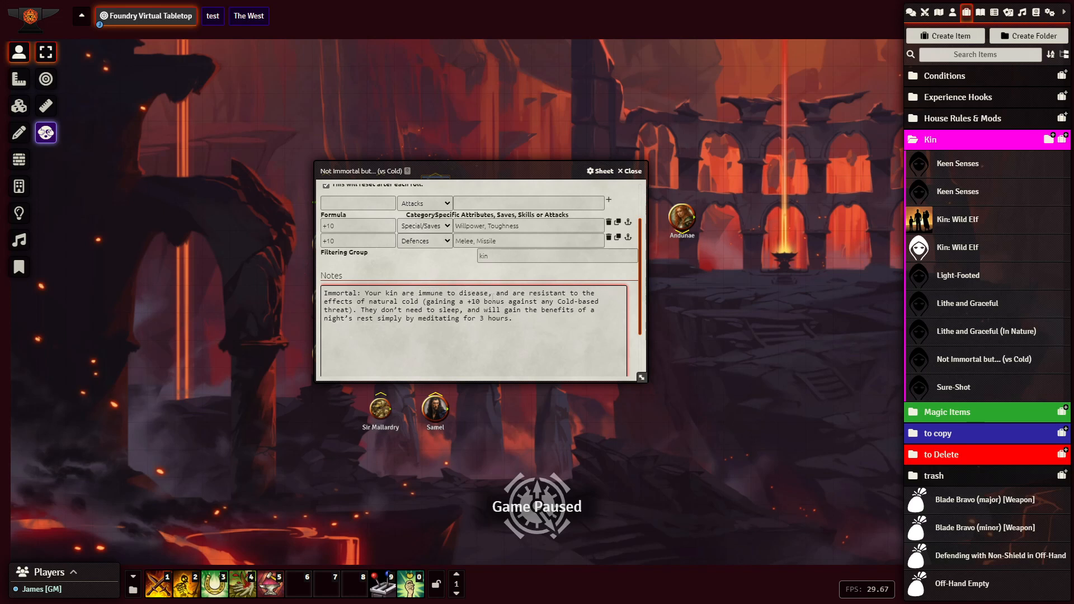
left_click(448, 264)
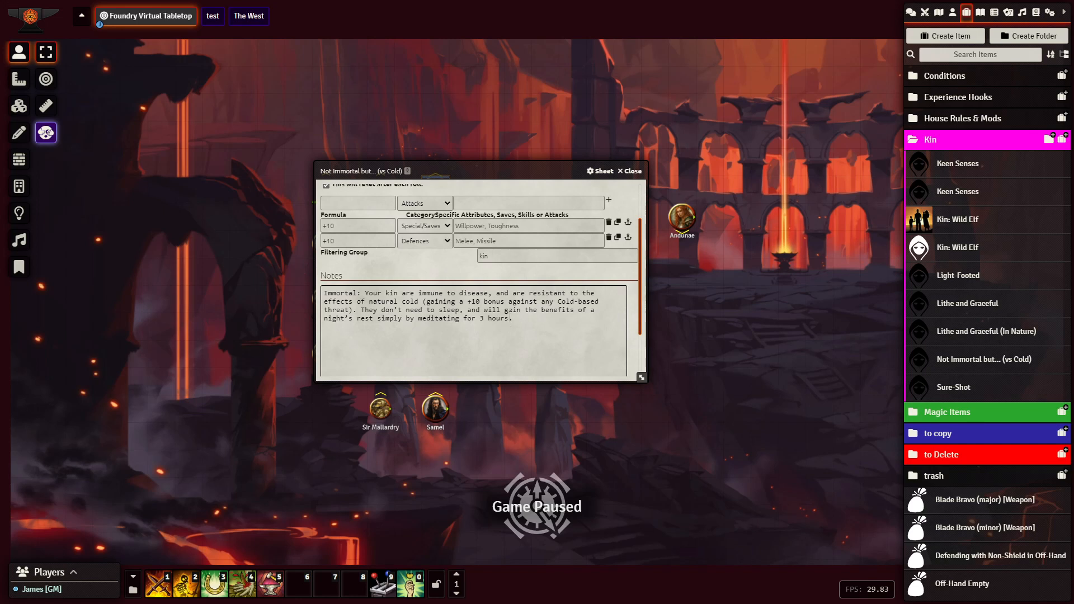
Check the filtering group of the Not Immortal but... (vs Cold) item and close it
scroll(509, 315, "up", 1)
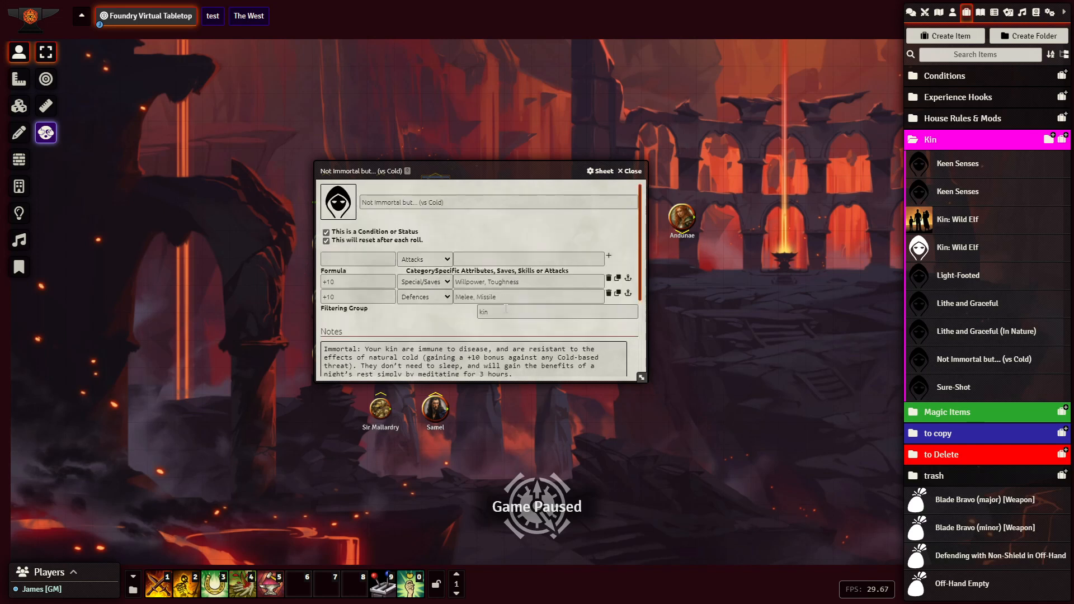
double_click(498, 312)
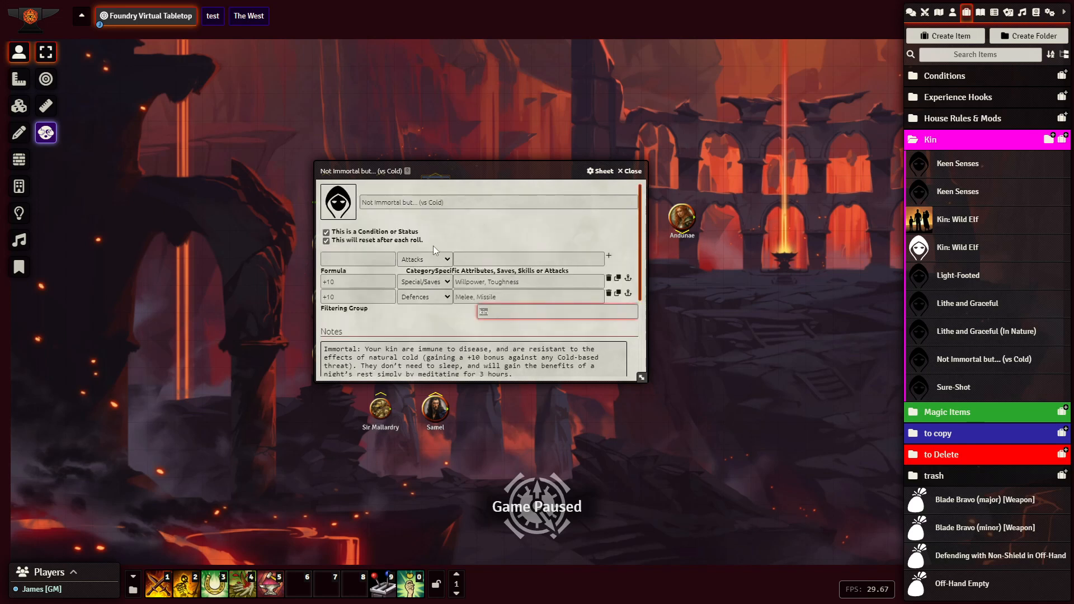
left_click(560, 222)
left_click(630, 171)
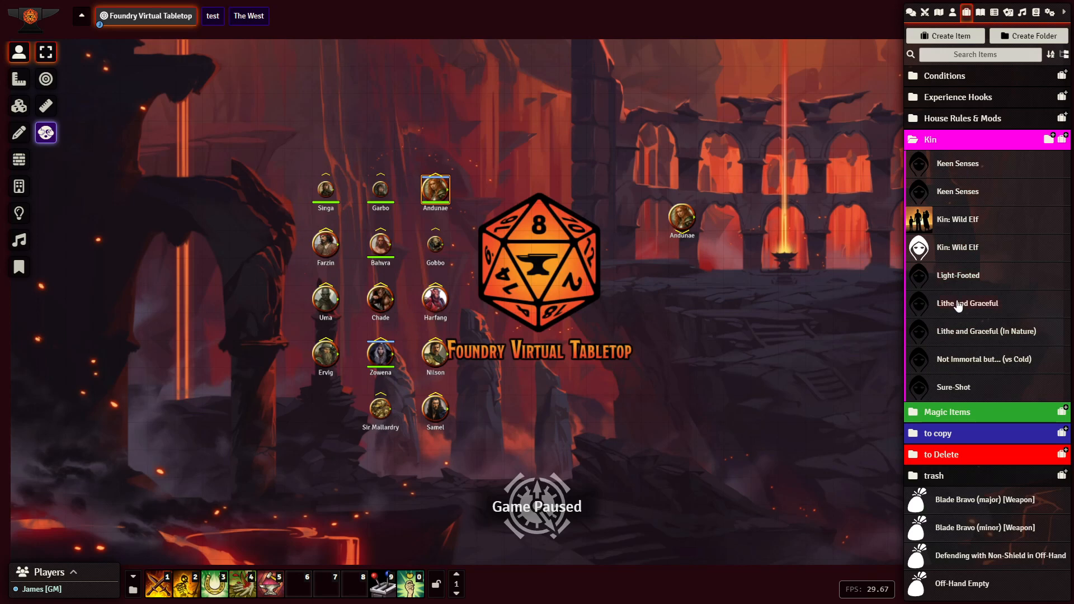
Open the Light-Footed item, review its notes, name and filtering group, and close it
left_click(954, 280)
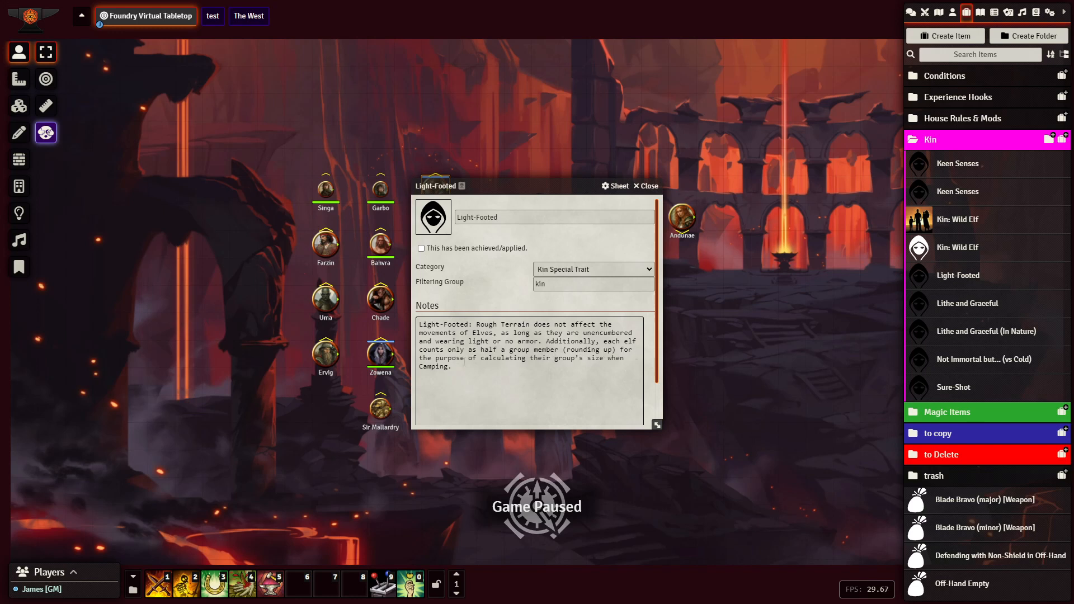
triple_click(529, 370)
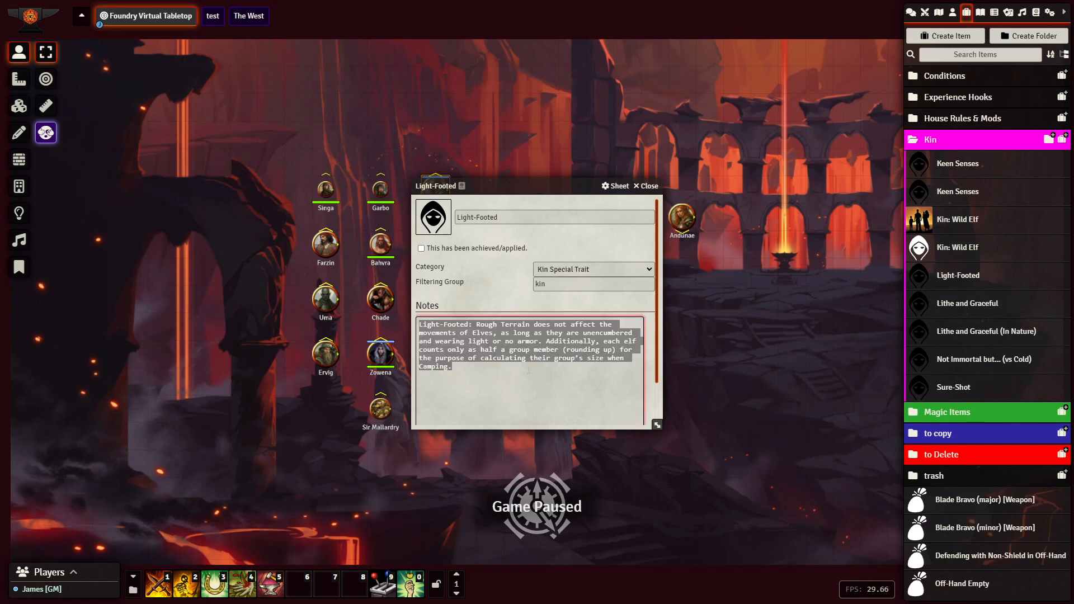
left_click(502, 340)
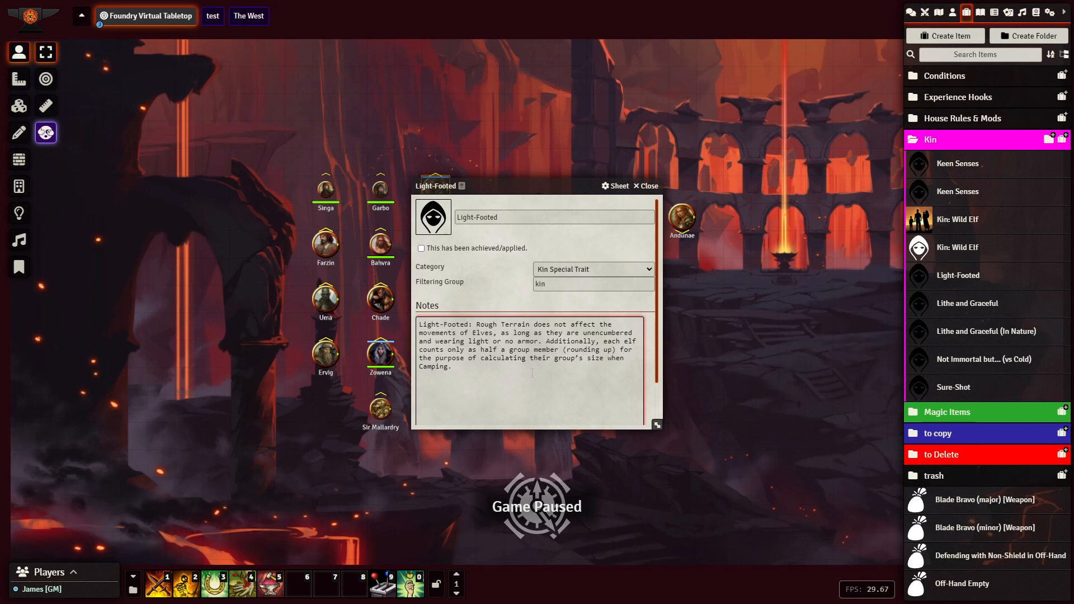
left_click(506, 302)
left_click(492, 217)
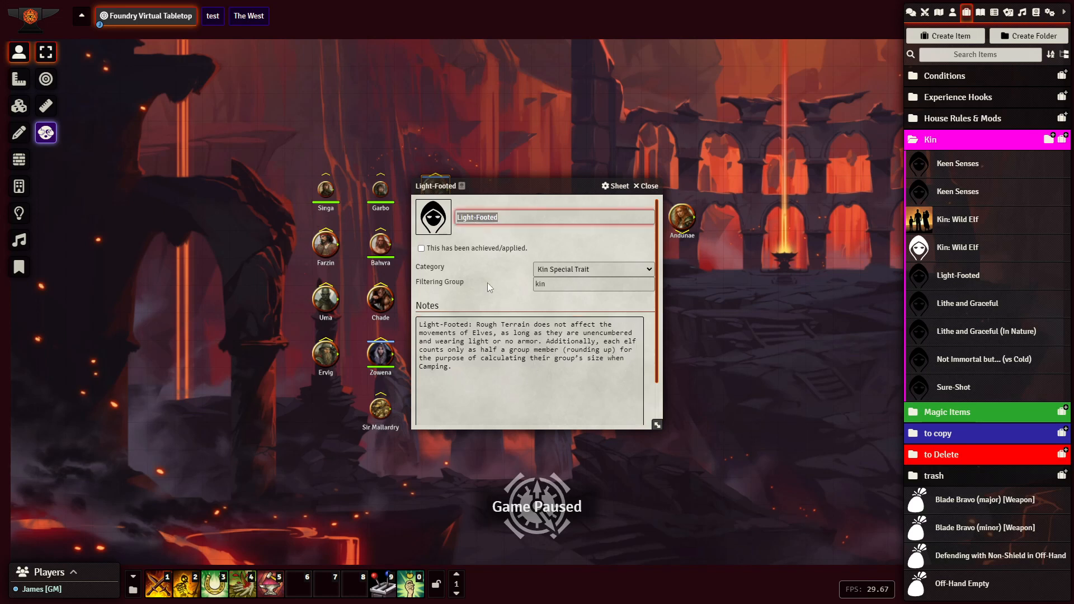
left_click(495, 297)
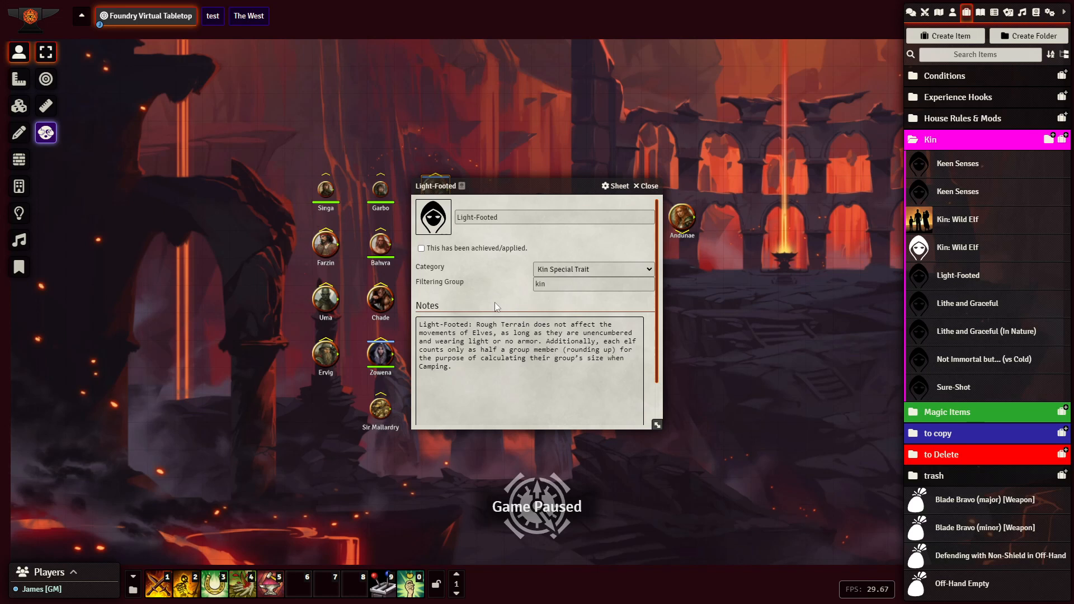
left_click(647, 185)
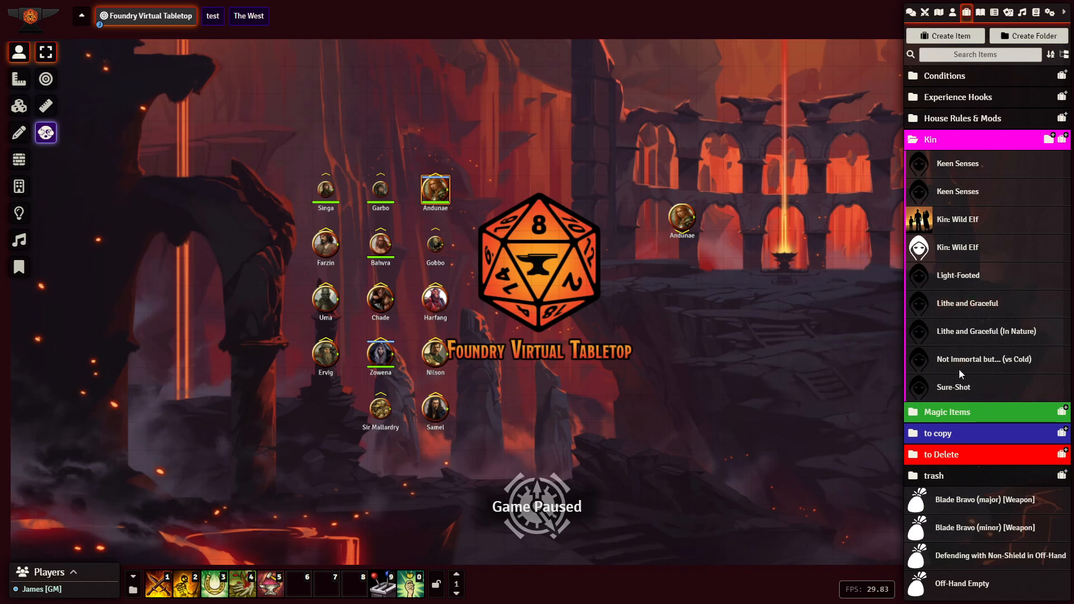
Open the Sure-Shot item, review its Skill and Attacks modifiers for Ranged, and close it
left_click(953, 388)
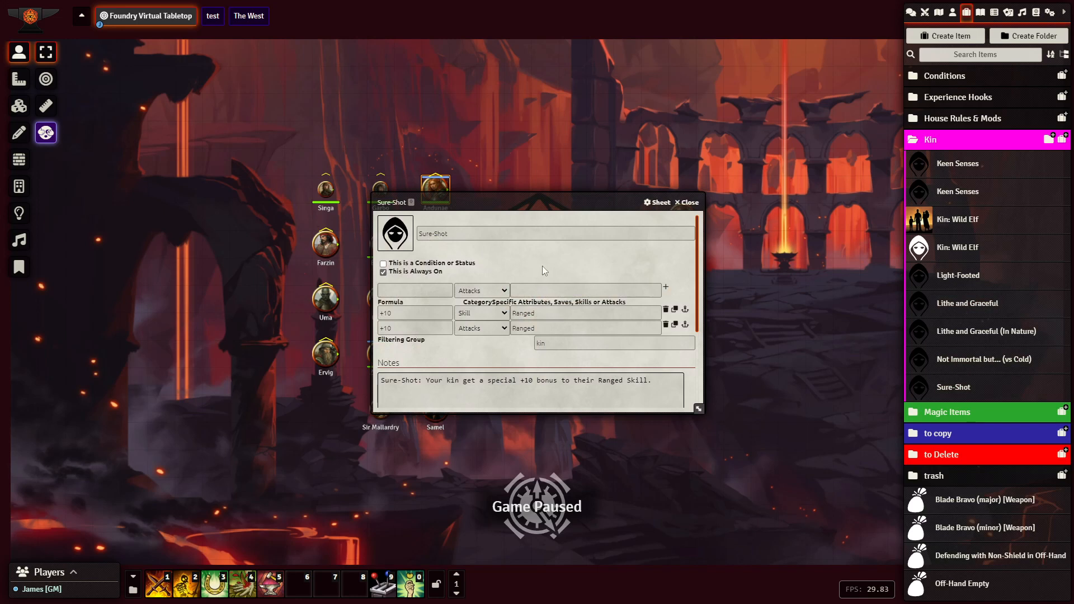
left_click(546, 314)
double_click(543, 313)
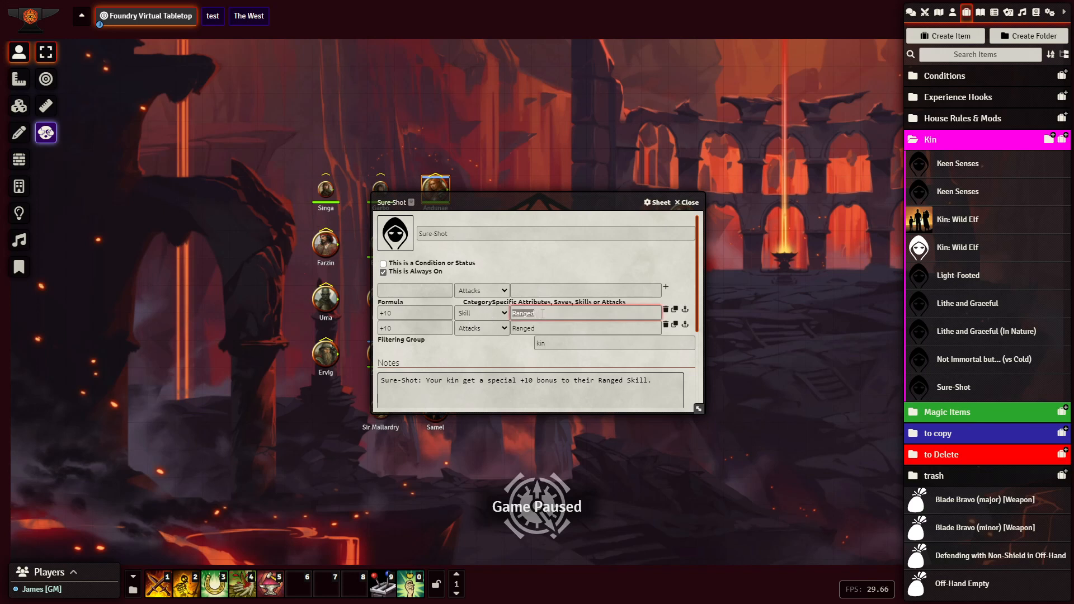
double_click(543, 327)
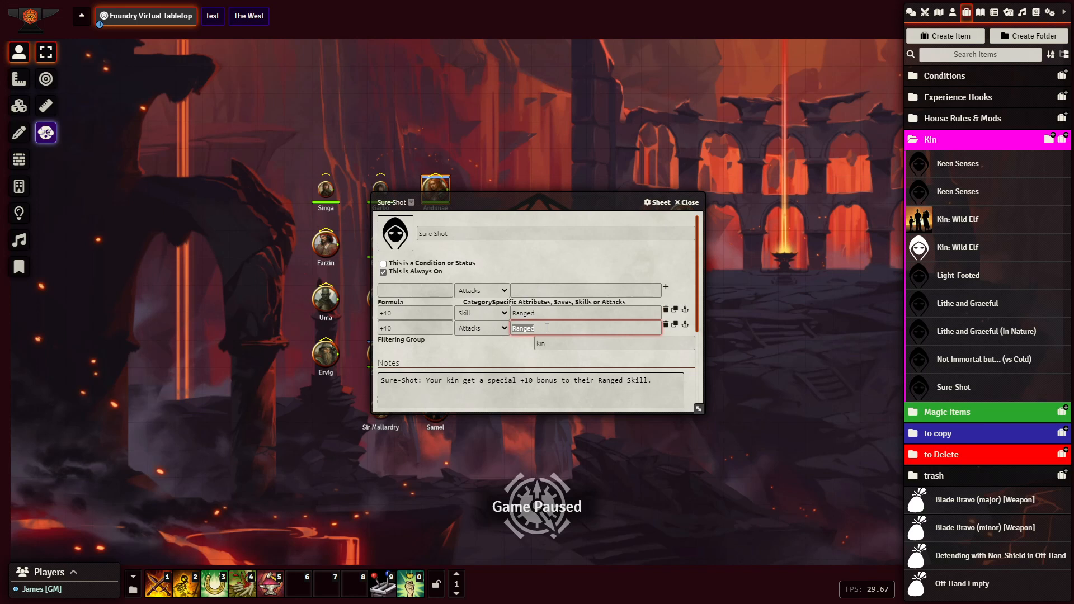
left_click(547, 328)
left_click(508, 344)
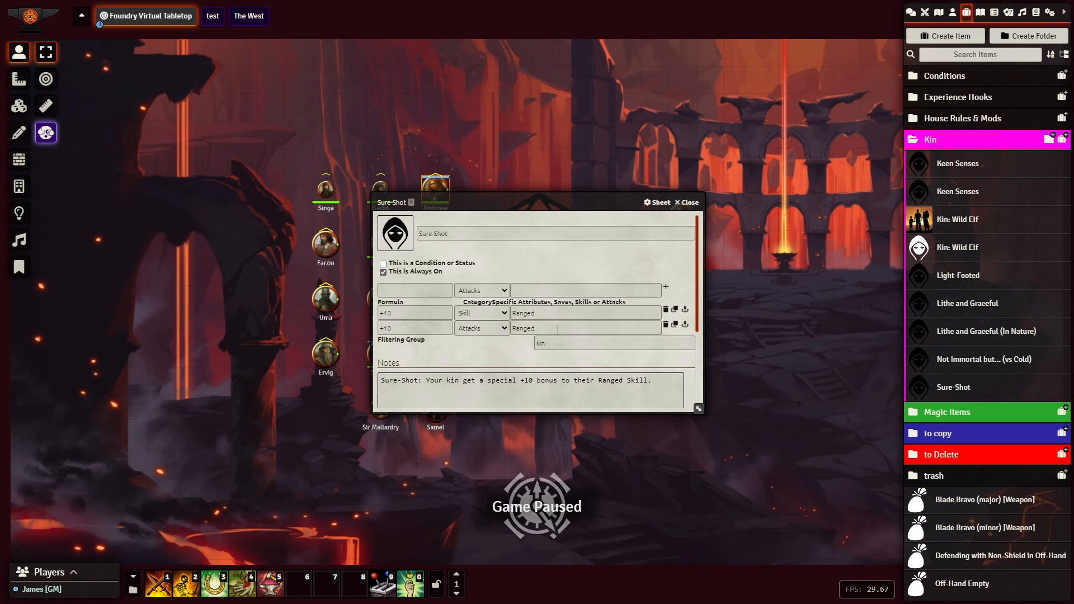
double_click(557, 330)
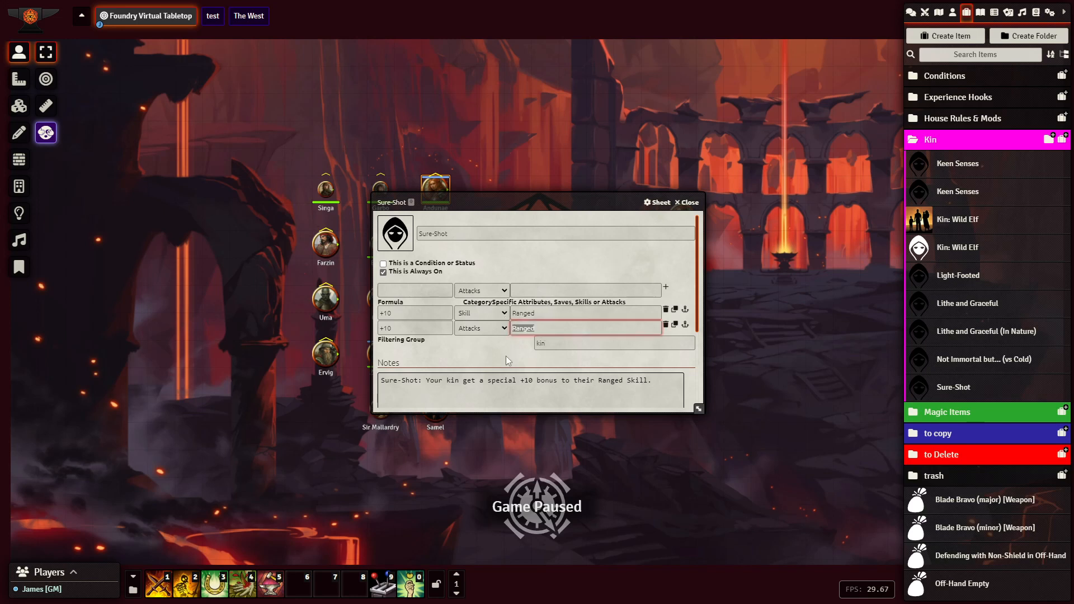
left_click(549, 330)
left_click(482, 347)
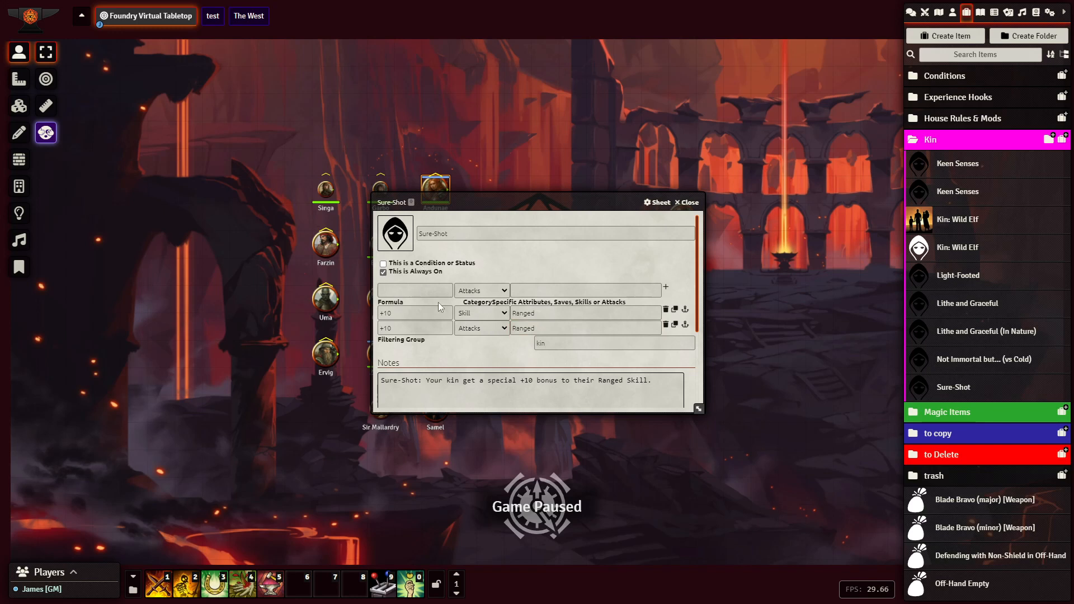
left_click(696, 203)
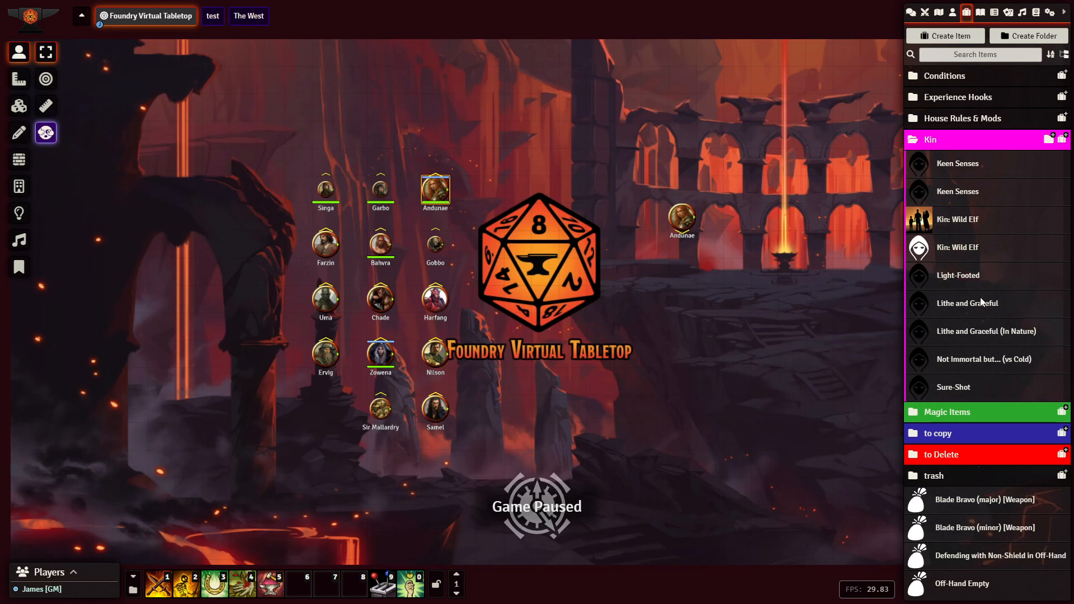
Rename the Lithe and Graceful item as "Lithe and not so Graceful"
left_click(955, 308)
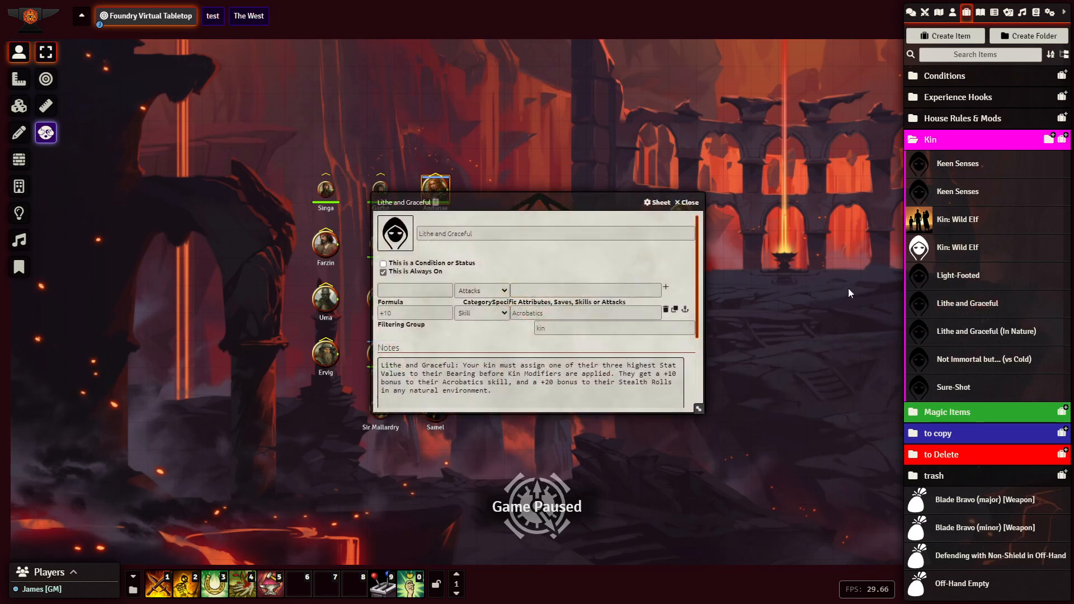
left_click(450, 234)
left_click(450, 234)
type("n")
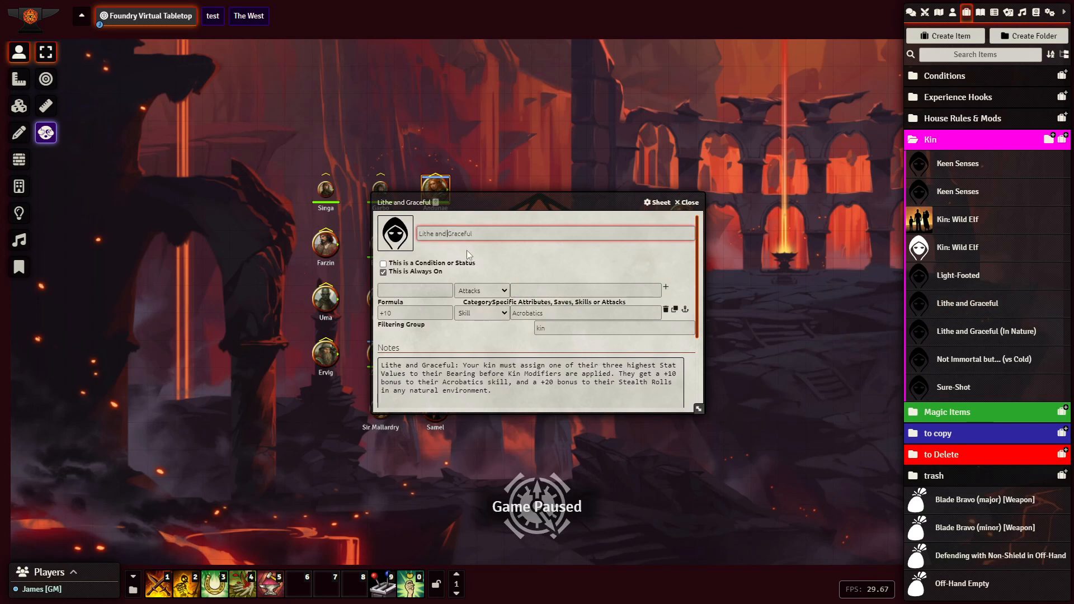
type("ot so")
left_click(525, 260)
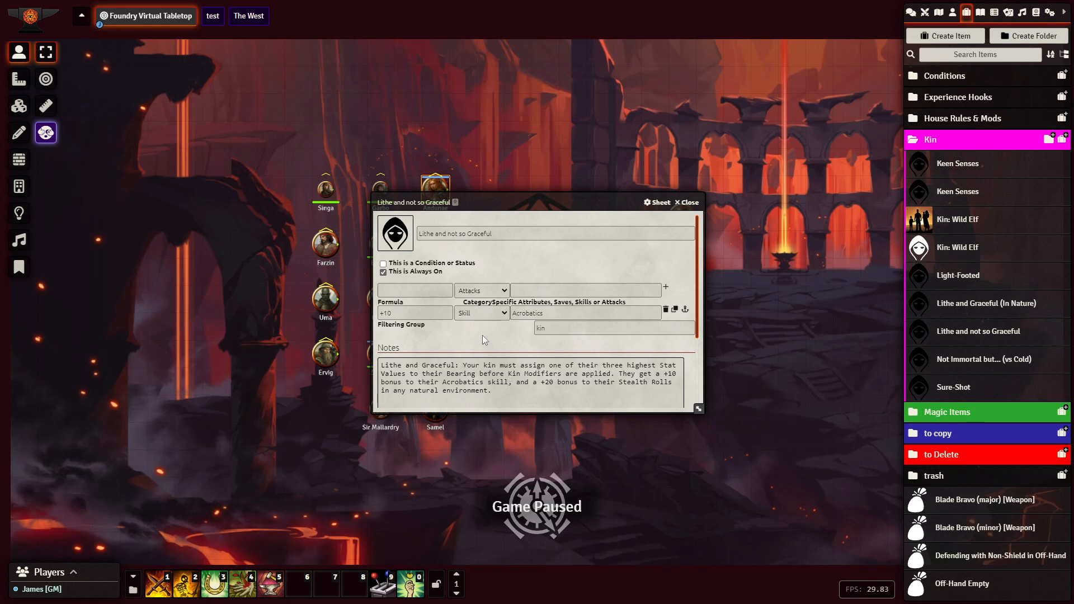
Delete the Bearing stat requirement from the Lithe and not so Graceful notes so they start "Lithe and Graceful: Your kin get a +10 bonus"
left_click_drag(503, 202, 481, 158)
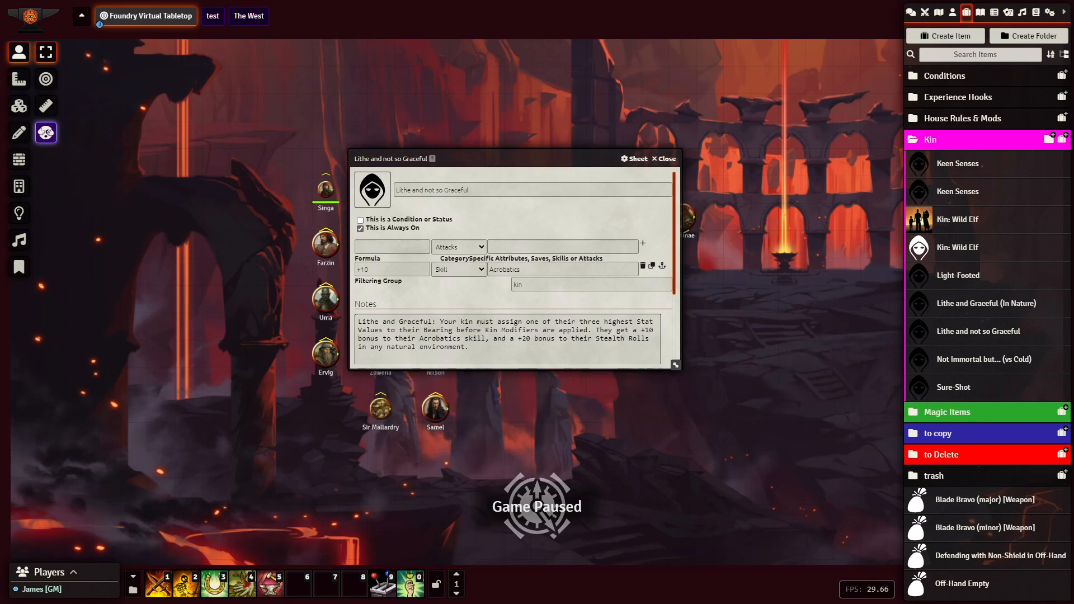
triple_click(479, 322)
left_click(495, 342)
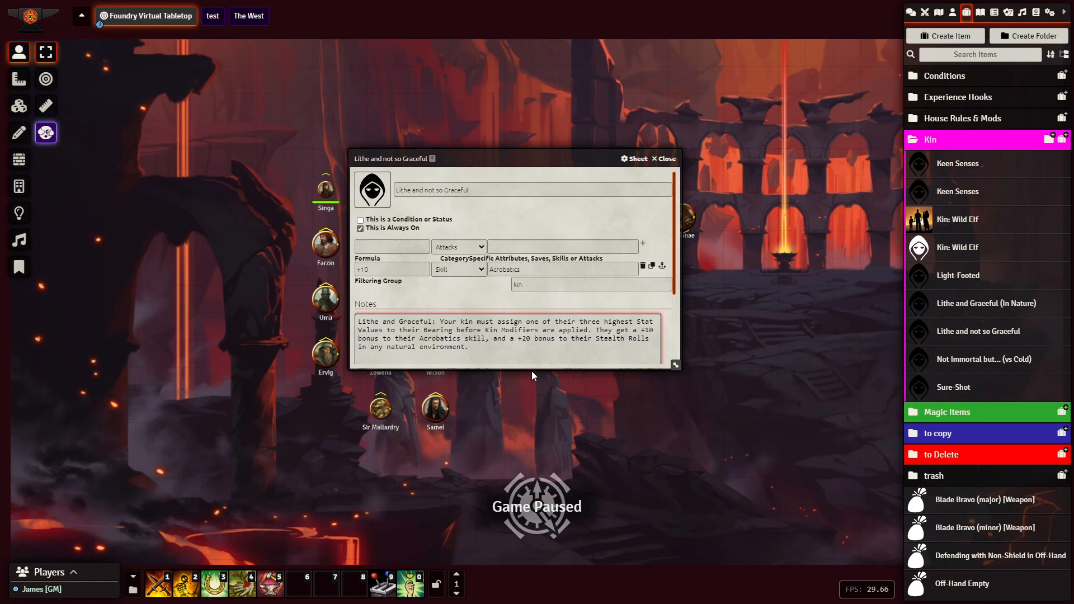
key("Delete")
key("Delete")
key("Delete")
key("Delete")
key("Delete")
key("Delete")
key("Delete")
key("Delete")
key("Delete")
key("Delete")
key("Delete")
key("Delete")
key("Delete")
key("Delete")
key("Delete")
key("Delete")
key("Delete")
key("Delete")
key("Delete")
key("Delete")
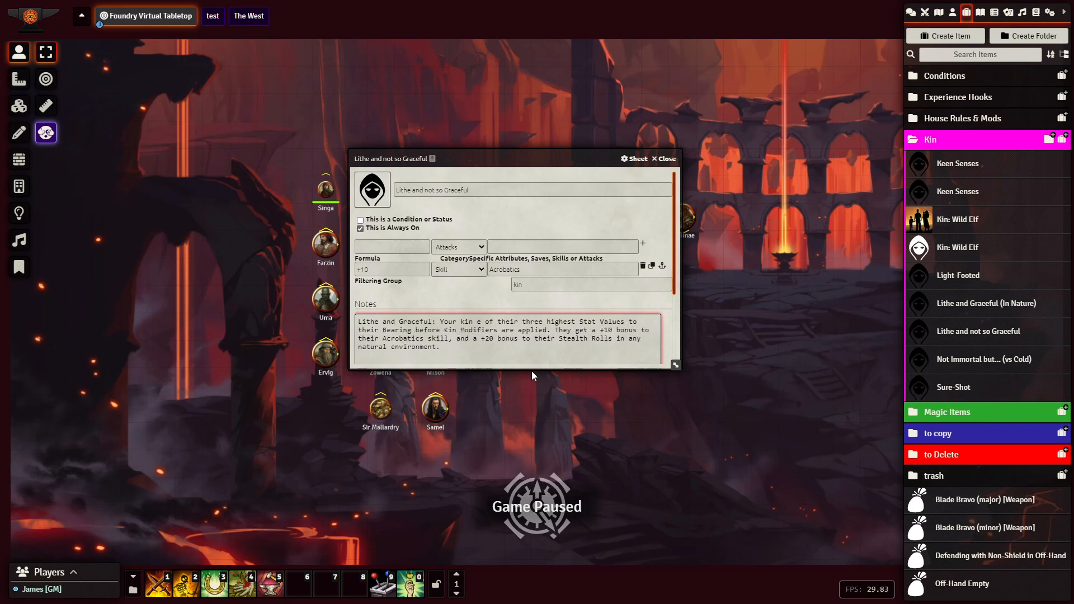
key("Delete")
key("Delete")
key("Delete")
key("Delete")
key("Delete")
key("Delete")
key("Delete")
key("Delete")
key("Delete")
key("Delete")
key("Delete")
key("Delete")
key("Delete")
key("Delete")
key("Delete")
key("Delete")
key("Delete")
key("Delete")
key("Delete")
key("Delete")
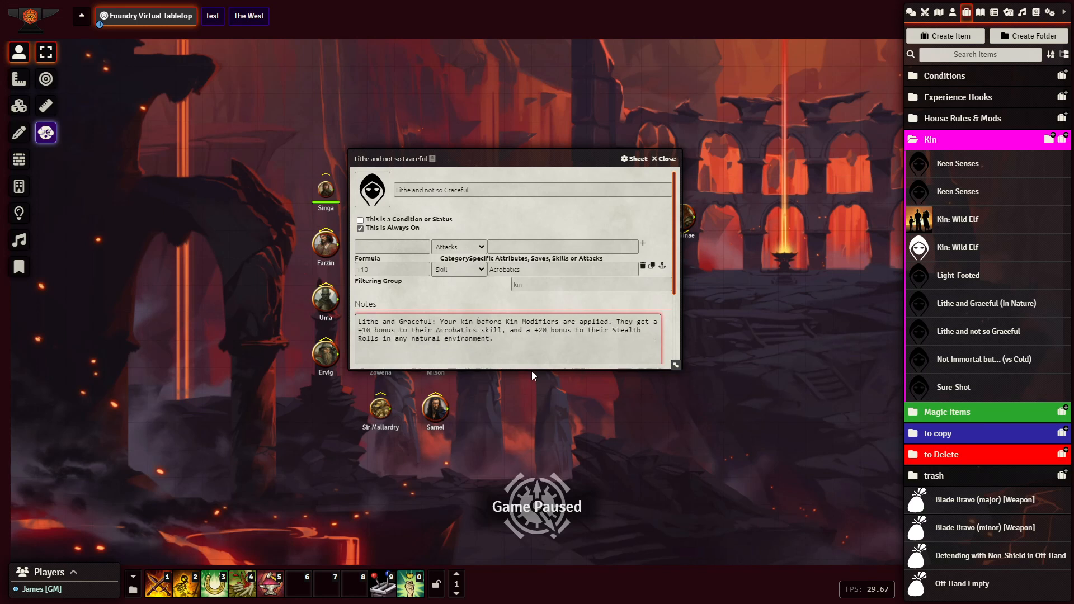
key("Delete")
key("Delete")
key("Delete")
key("Delete")
key("Delete")
key("Delete")
key("Delete")
key("Delete")
key("Delete")
key("Delete")
key("Delete")
key("Delete")
key("Delete")
key("Delete")
key("Delete")
key("Delete")
key("Delete")
key("Delete")
key("Delete")
key("Delete")
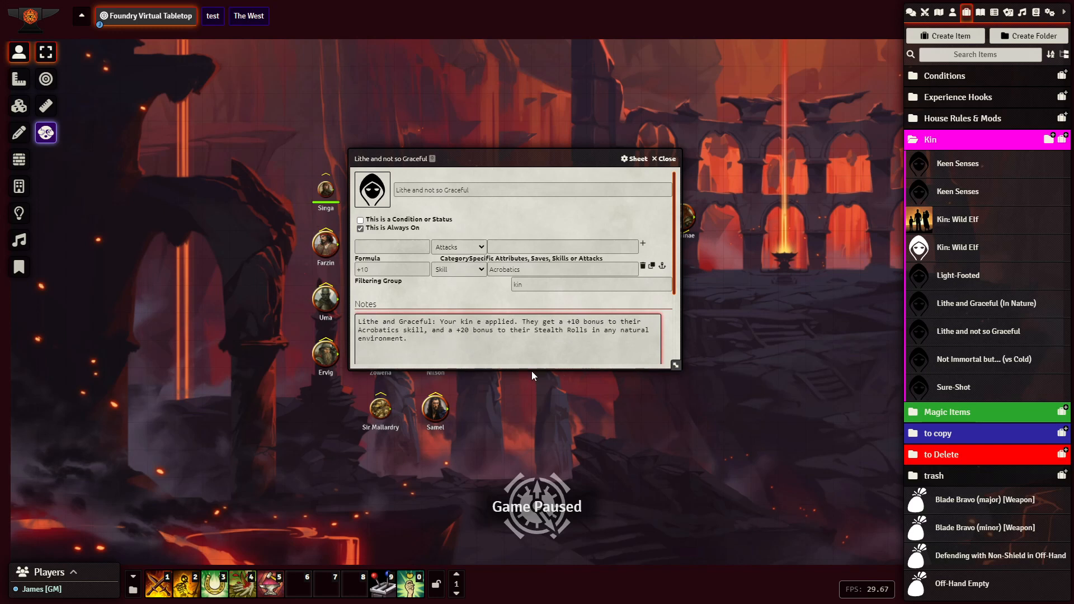
key("Delete")
key("Delete")
key("Delete")
key("Delete")
key("Delete")
key("Delete")
key("Delete")
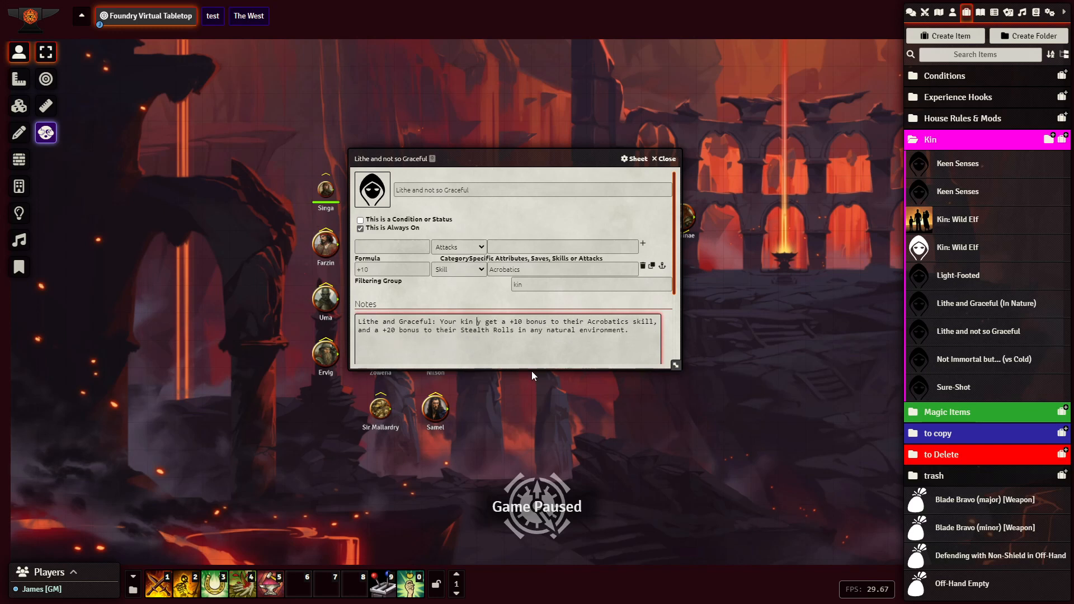
type("g")
left_click(461, 297)
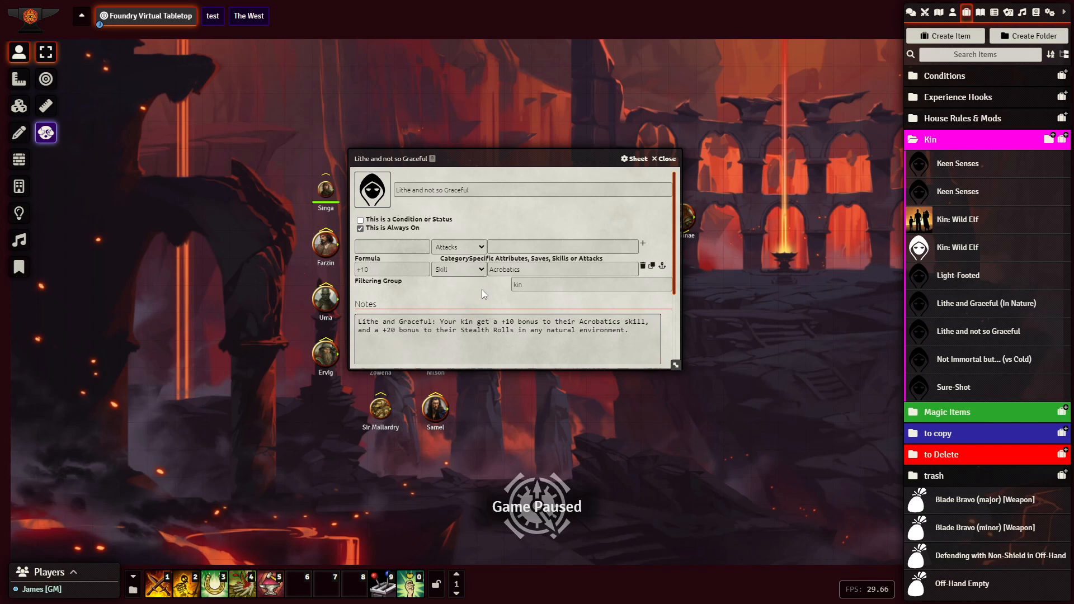
Check the filtering group of the Lithe and not so Graceful item and close it
double_click(539, 287)
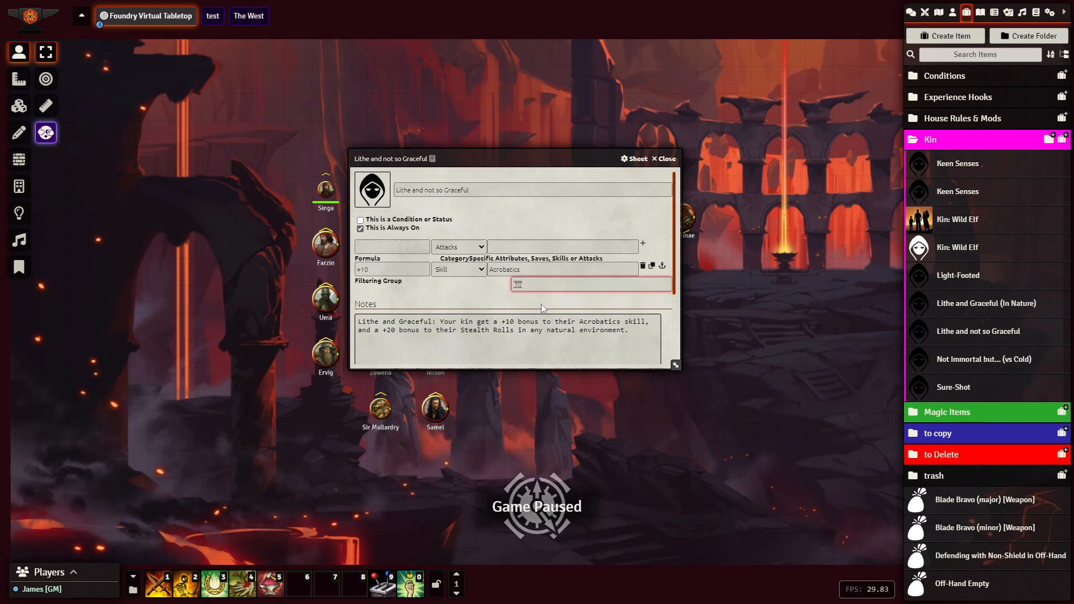
left_click(477, 294)
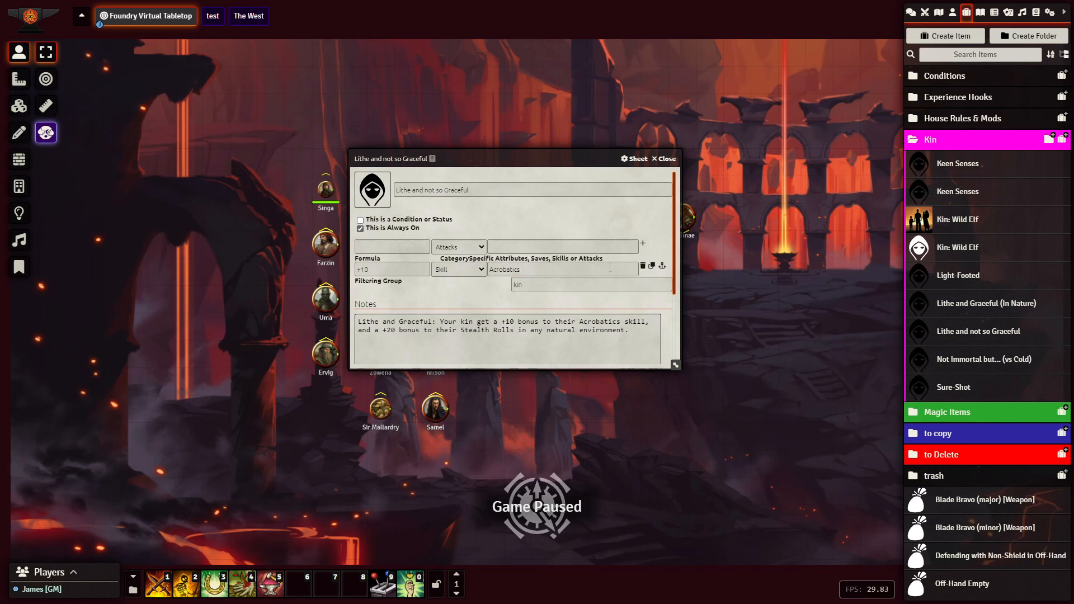
left_click(667, 158)
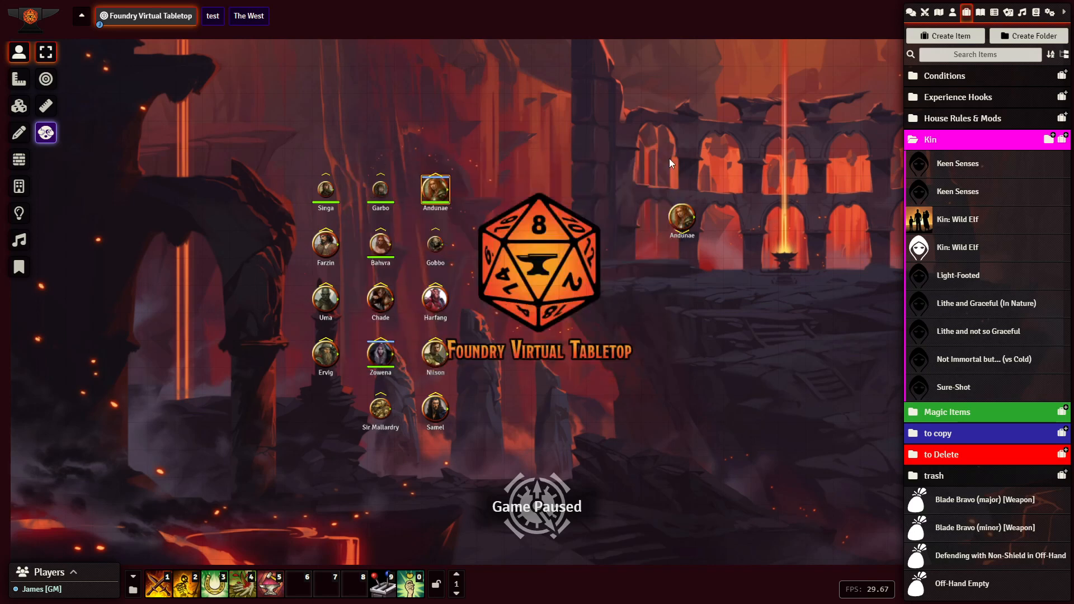
Set the filtering group of the Lithe and Graceful (In Nature) item to "Modifier"
left_click(952, 307)
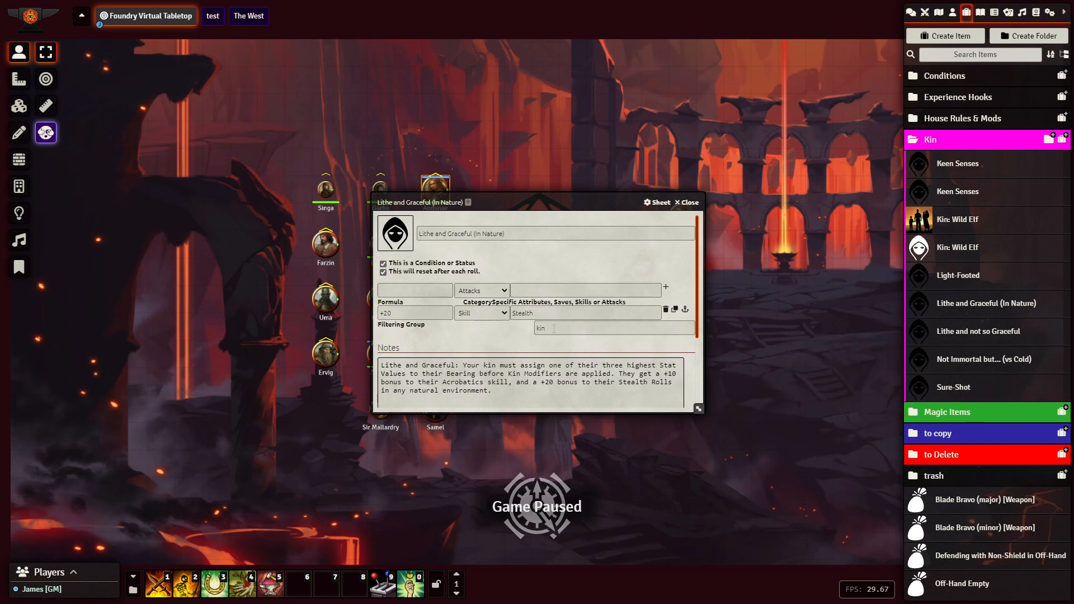
left_click_drag(554, 329, 495, 339)
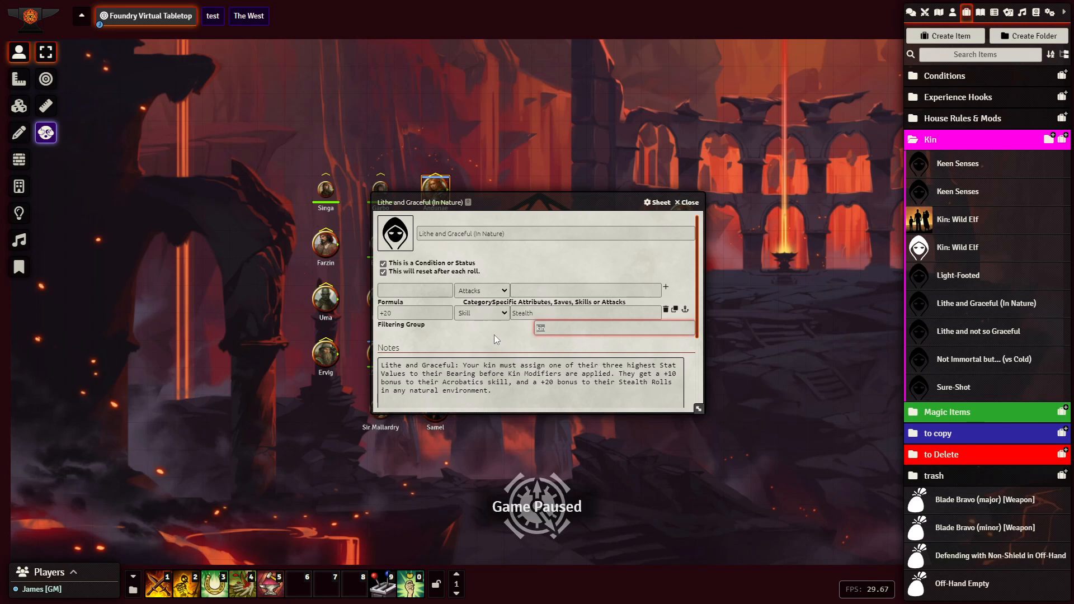
type("Modifier")
key("Return")
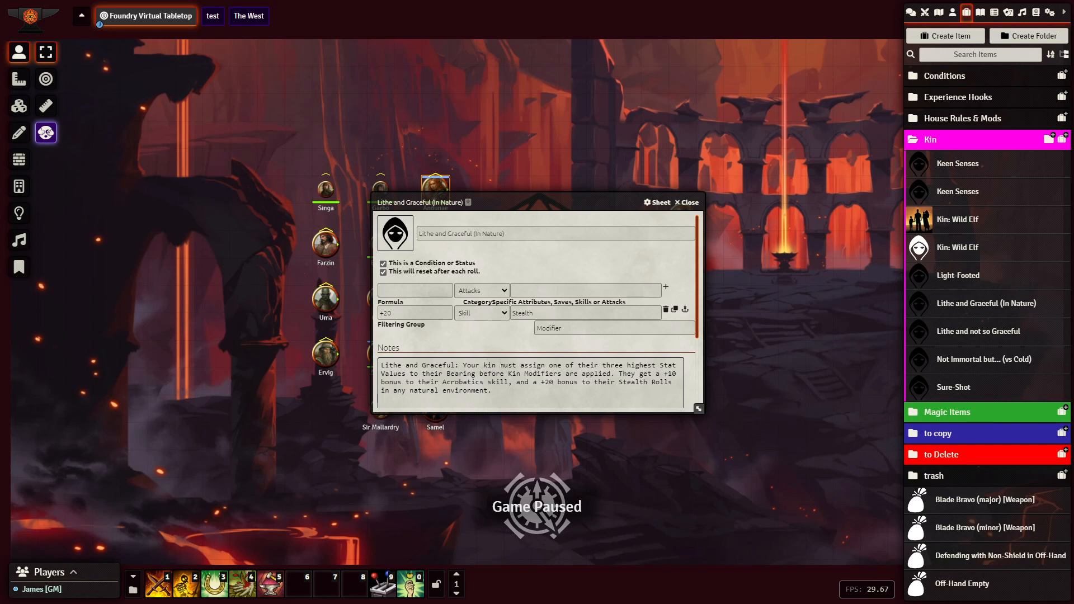
Delete the Bearing stat requirement from the Lithe and Graceful (In Nature) notes so they start "Lithe and Graceful: Your kin get a +10 bonus"
triple_click(501, 365)
left_click(501, 365)
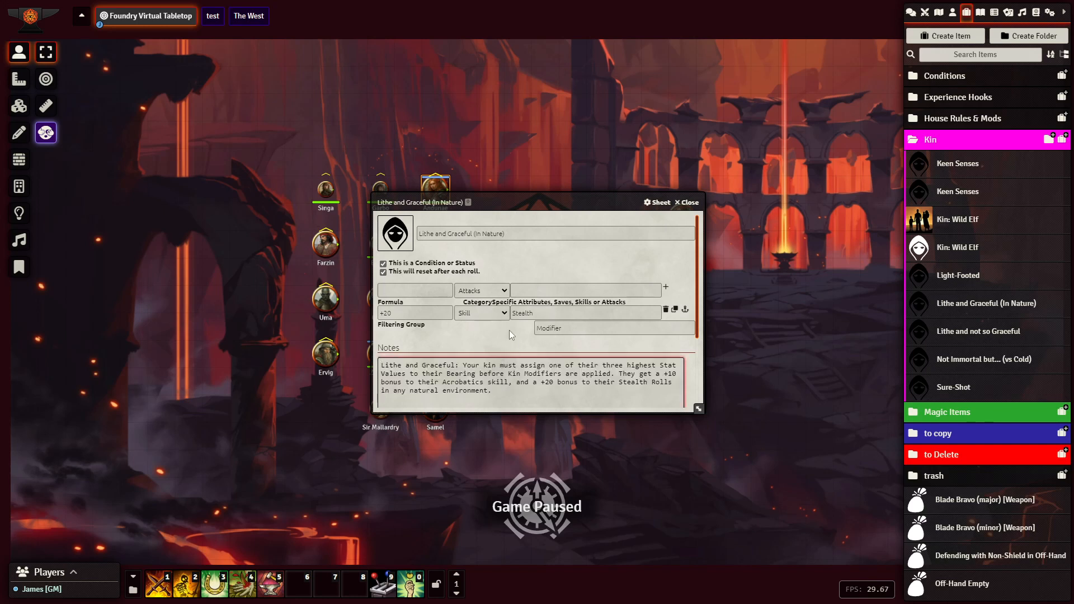
key("Delete")
key("Delete")
key("Delete")
key("Delete")
key("Delete")
key("Delete")
key("Delete")
key("Delete")
key("Delete")
key("Delete")
key("Delete")
key("Delete")
key("Delete")
key("Delete")
key("Delete")
key("Delete")
key("Delete")
key("Delete")
key("Delete")
key("Delete")
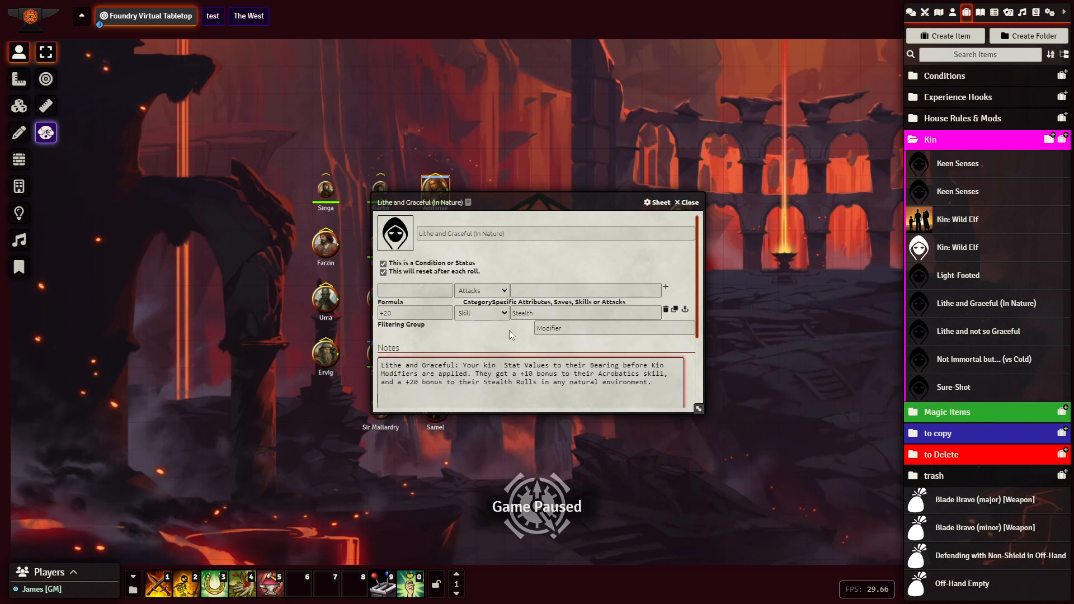
key("Delete")
key("Delete")
key("Delete")
key("Delete")
key("Delete")
key("Delete")
key("Delete")
key("Delete")
key("Delete")
key("Delete")
key("Delete")
key("Delete")
key("Delete")
key("Delete")
key("Delete")
key("Delete")
key("Delete")
key("Delete")
key("Delete")
key("Delete")
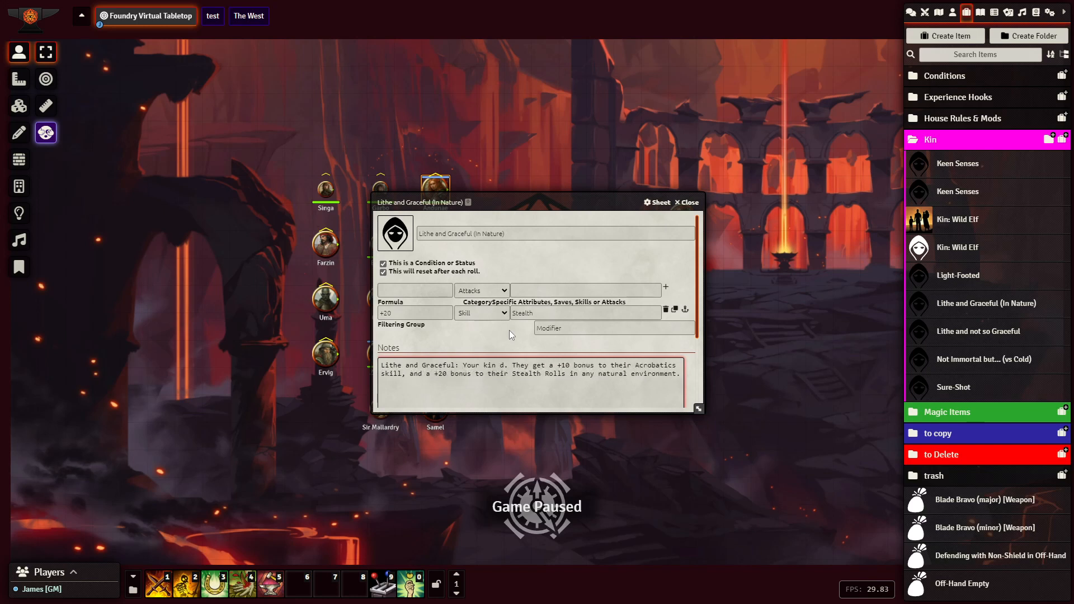
key("Delete")
key("Delete")
key("Delete")
key("Delete")
key("Delete")
key("Delete")
key("Delete")
key("Delete")
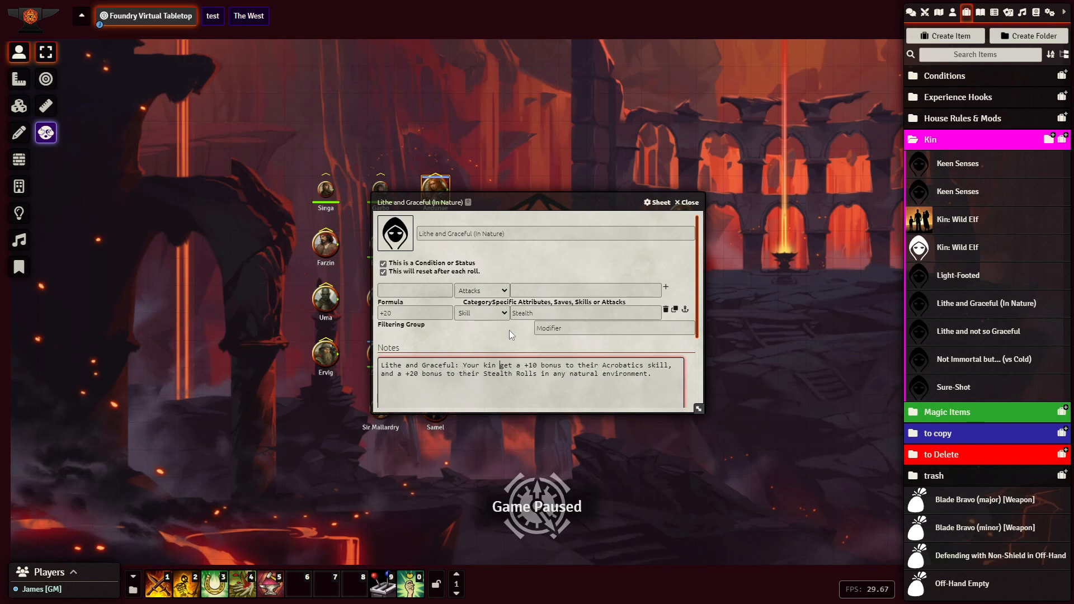
left_click(509, 335)
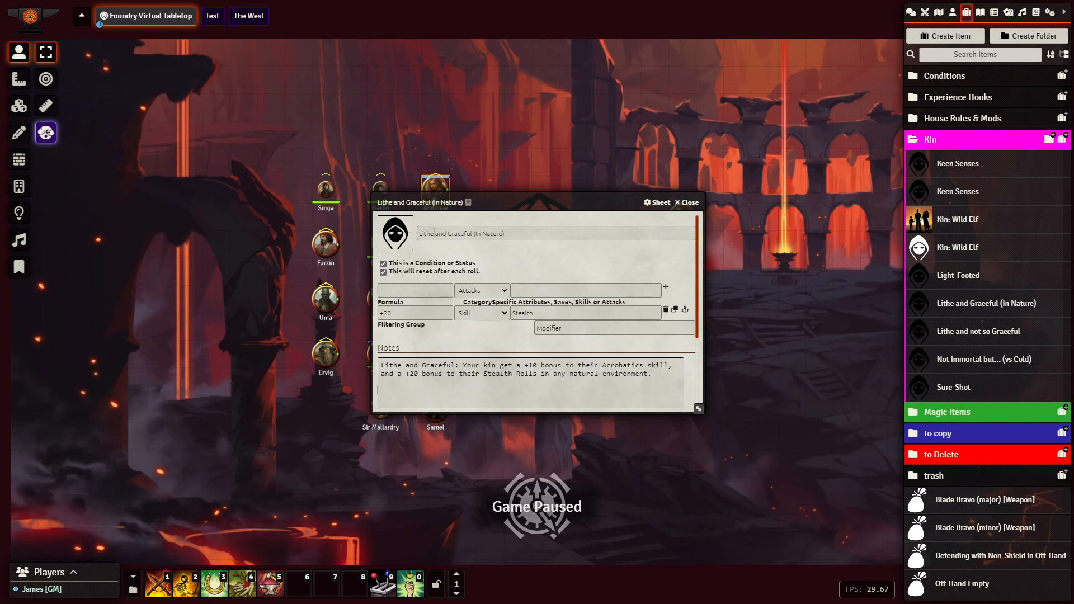
Rename the Lithe and Graceful (In Nature) item as "Lithe and not so Graceful (In Nature)"
triple_click(430, 235)
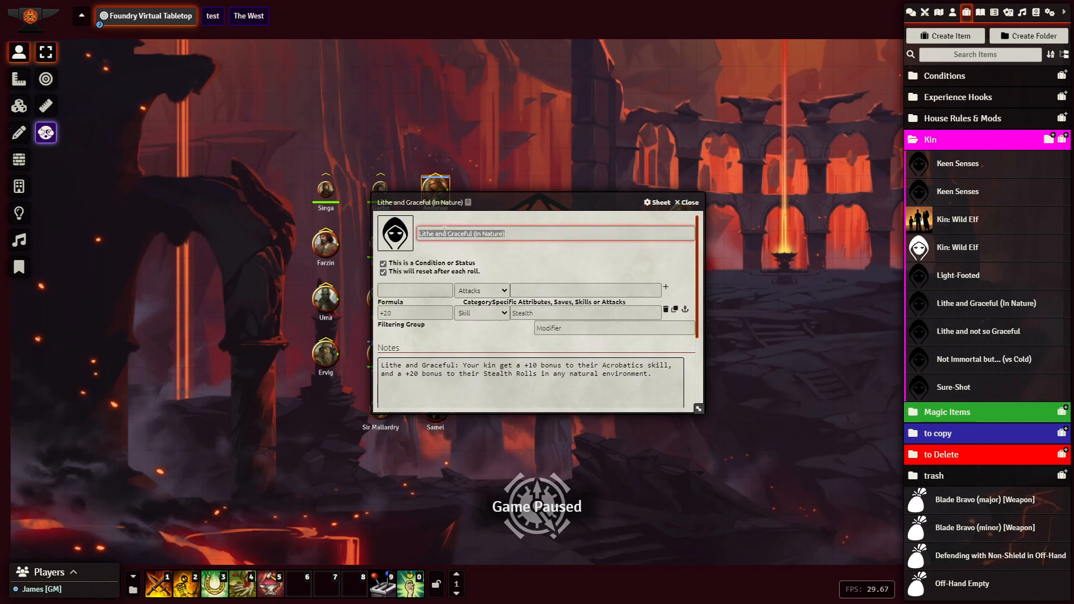
left_click(445, 232)
type("not so")
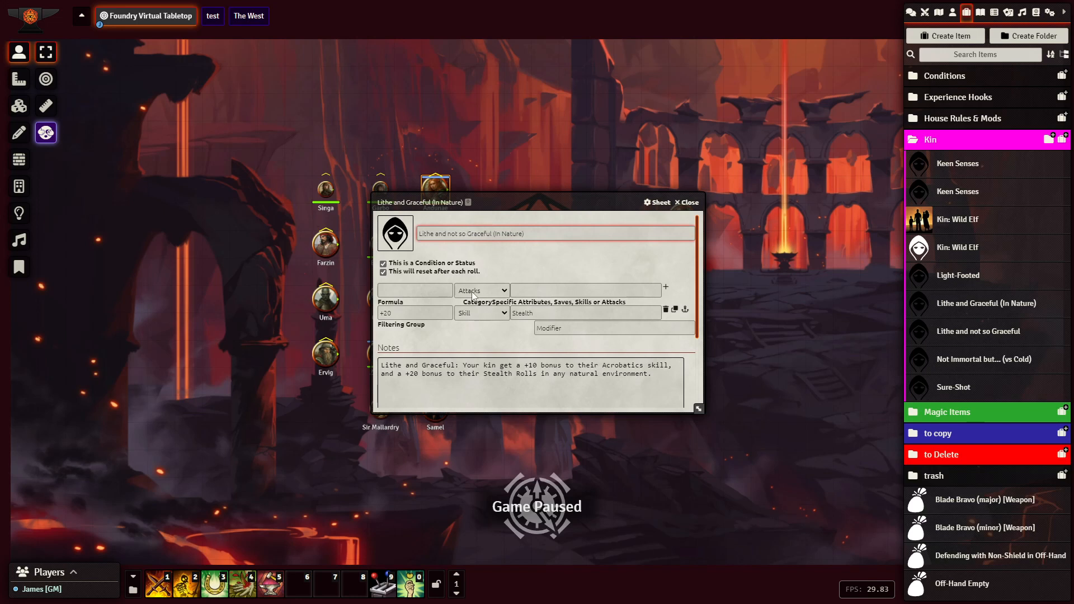
left_click(554, 267)
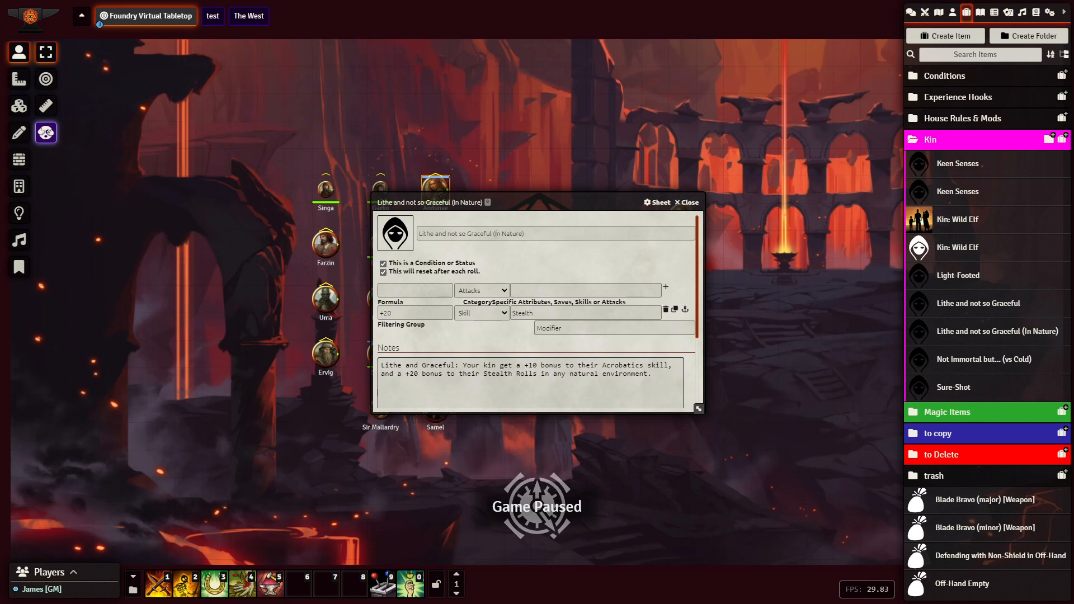
Shorten the name of the Lithe and not so Graceful (In Nature) item to "In Nature"
left_click(494, 234)
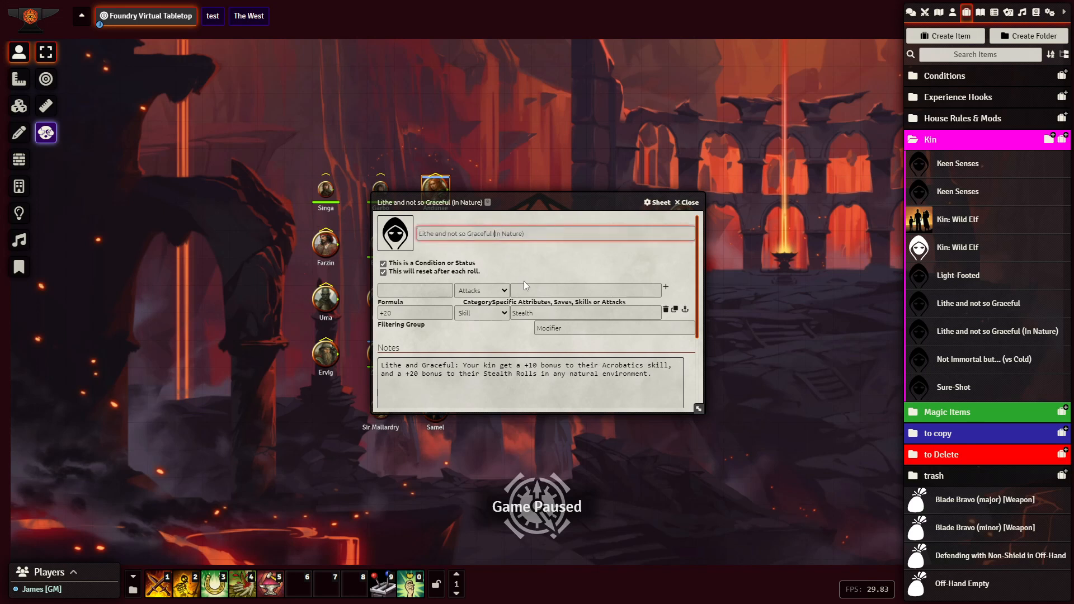
key("BackSpace")
key("BackSpace")
key("BackSpace")
key("BackSpace")
key("BackSpace")
key("BackSpace")
key("BackSpace")
key("BackSpace")
key("BackSpace")
key("BackSpace")
key("BackSpace")
key("BackSpace")
key("BackSpace")
key("BackSpace")
key("BackSpace")
key("BackSpace")
key("BackSpace")
key("BackSpace")
key("BackSpace")
key("BackSpace")
key("End")
key("BackSpace")
left_click(497, 253)
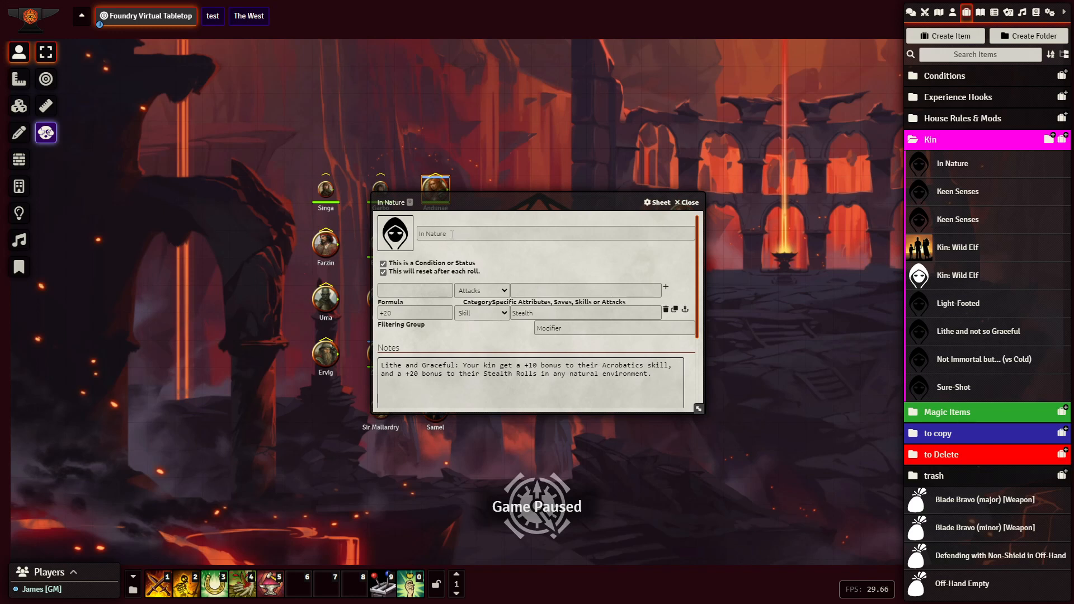
Rename the In Nature item as "In Natural Environment" and close it
left_click(452, 235)
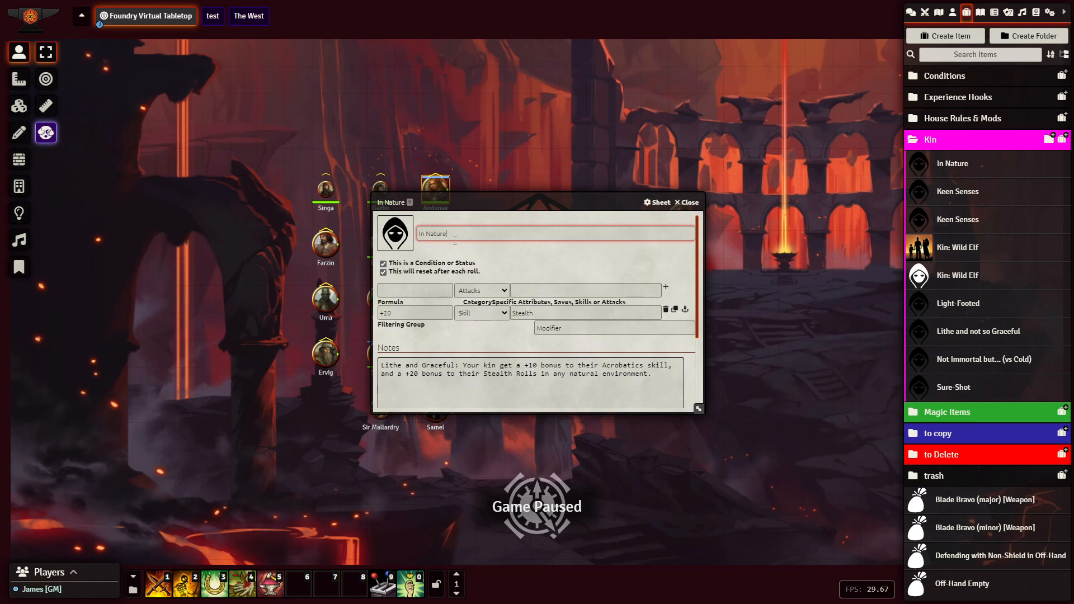
left_click(505, 251)
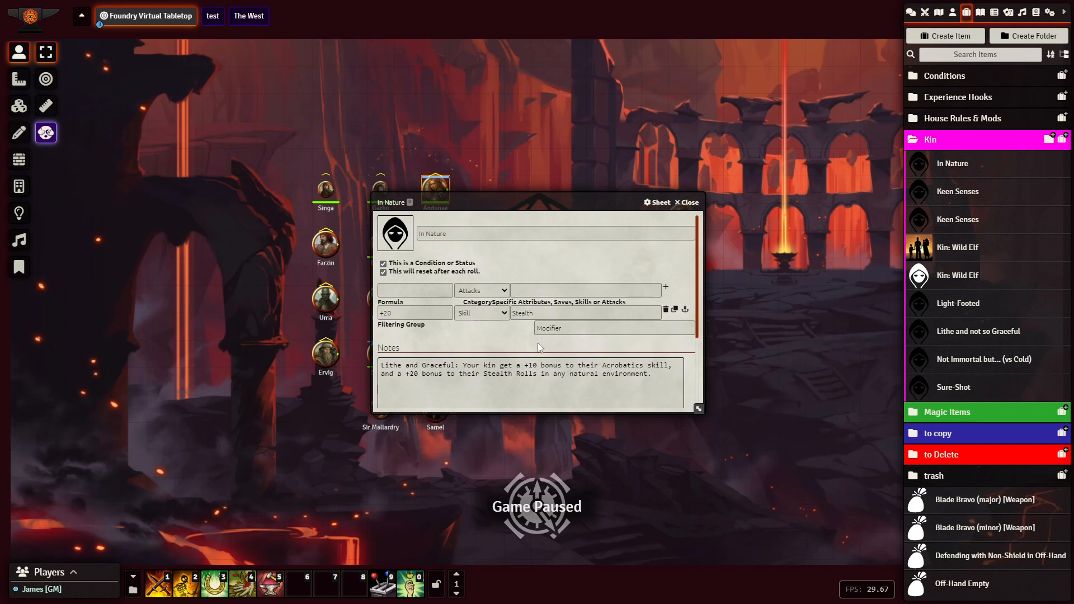
left_click(450, 234)
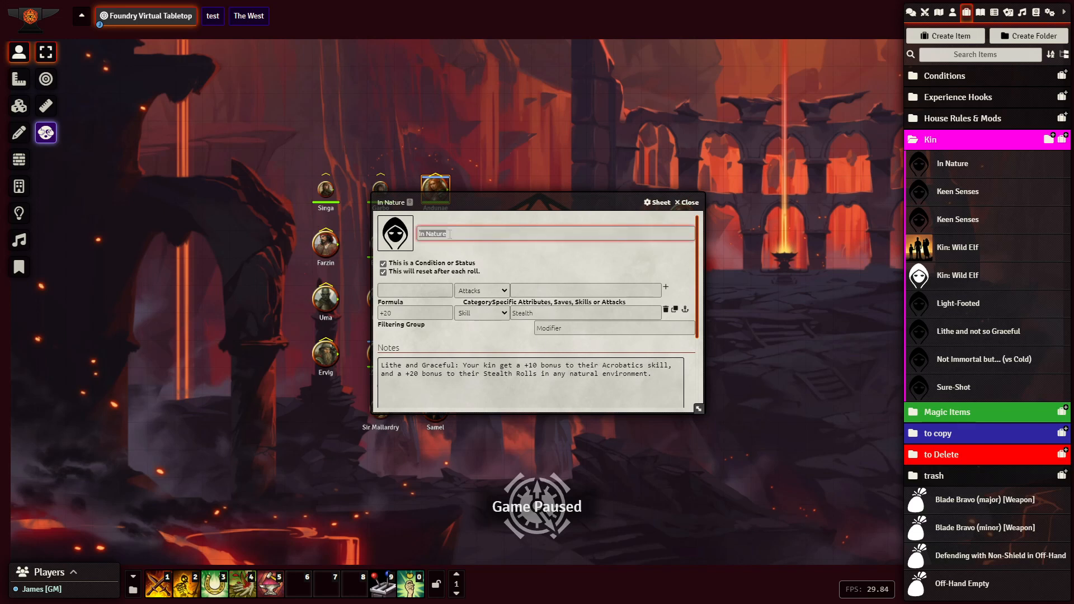
key("Right")
key("BackSpace")
type("al Env")
key("Return")
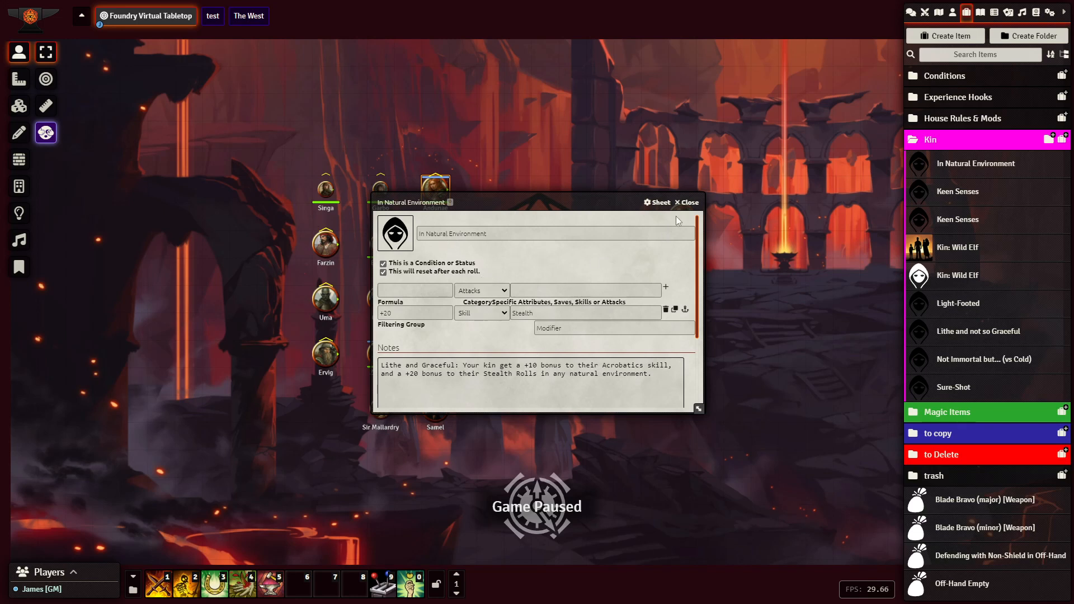
left_click(692, 204)
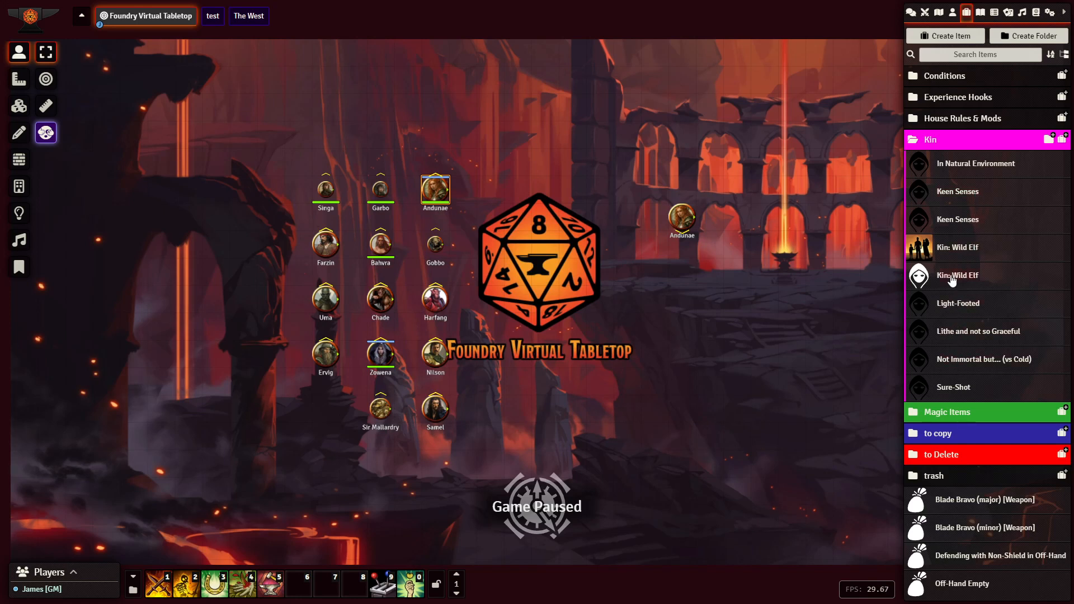
Open the Kin: Wild Elf container and add In Natural Environment, both Keen Senses items and the Kin: Wild Elf modifier
left_click(945, 253)
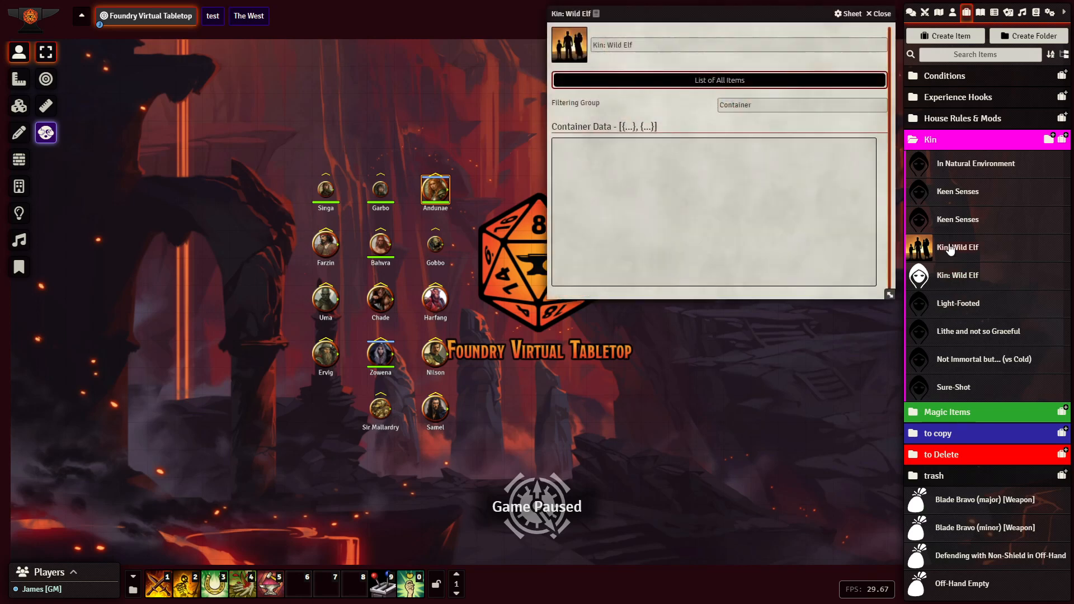
left_click_drag(921, 164, 784, 149)
left_click_drag(954, 193, 771, 166)
left_click_drag(952, 220, 780, 182)
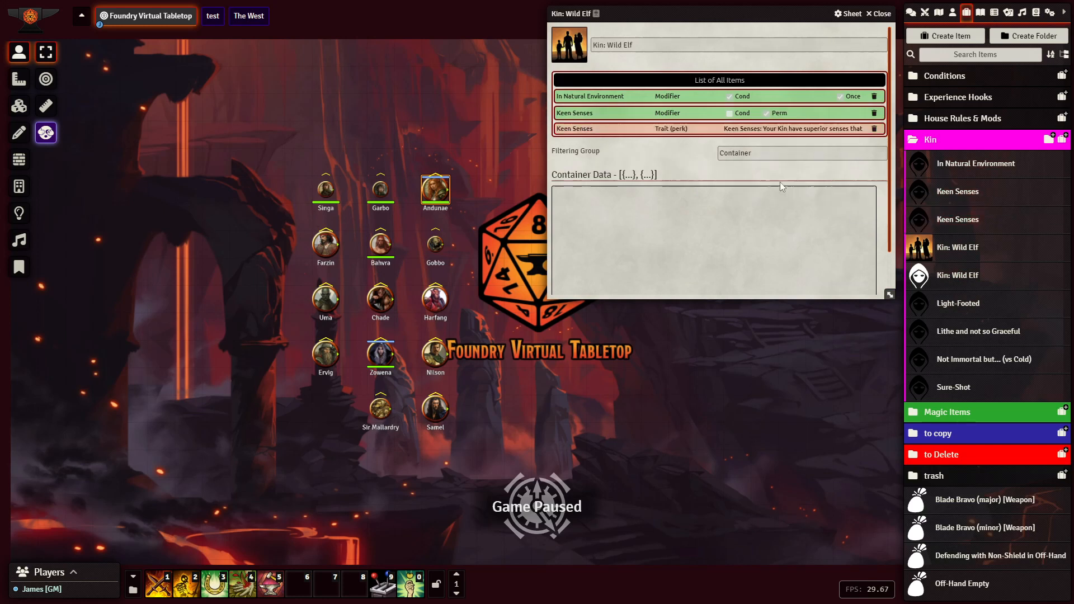
left_click_drag(963, 278, 804, 219)
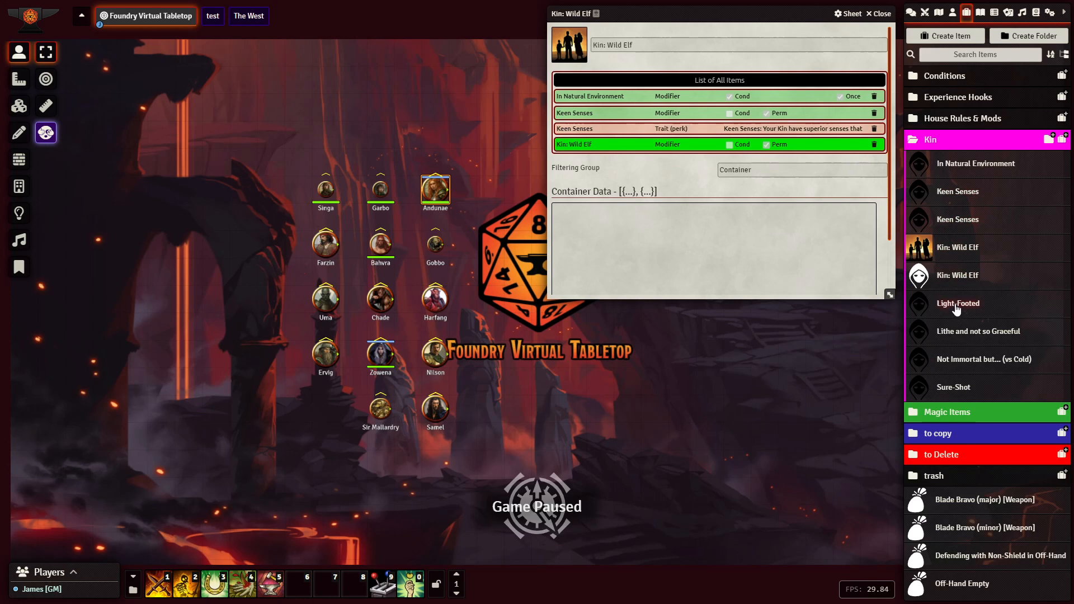
Add Light-Footed, Lithe and not so Graceful, Not Immortal but... (vs Cold) and Sure-Shot to the Kin: Wild Elf container and close it
left_click_drag(959, 313, 781, 213)
left_click_drag(953, 330, 768, 230)
left_click_drag(946, 363, 767, 241)
left_click_drag(951, 386, 745, 229)
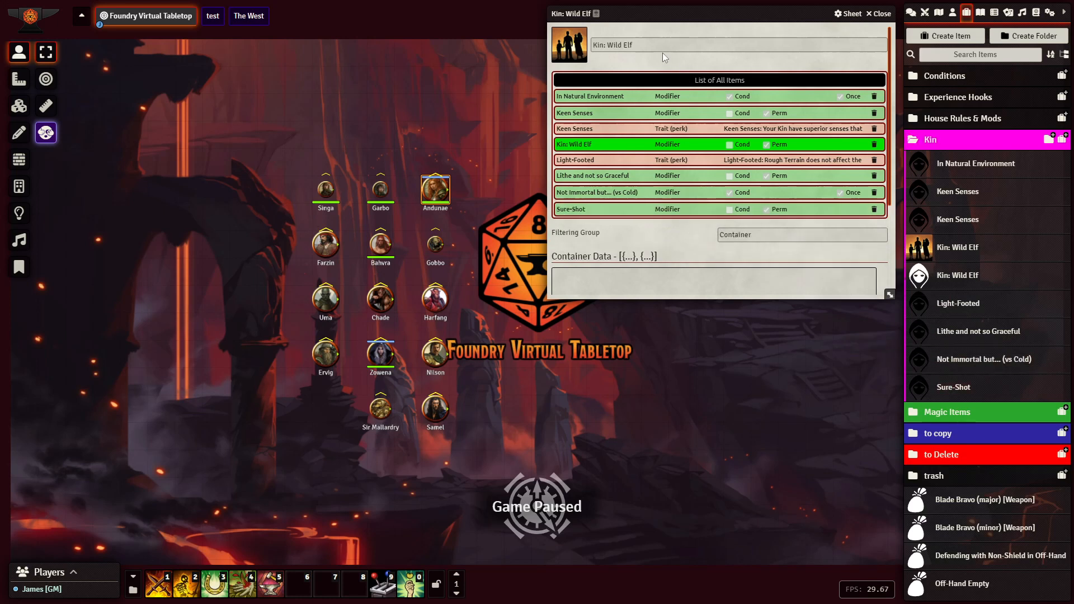
left_click(881, 14)
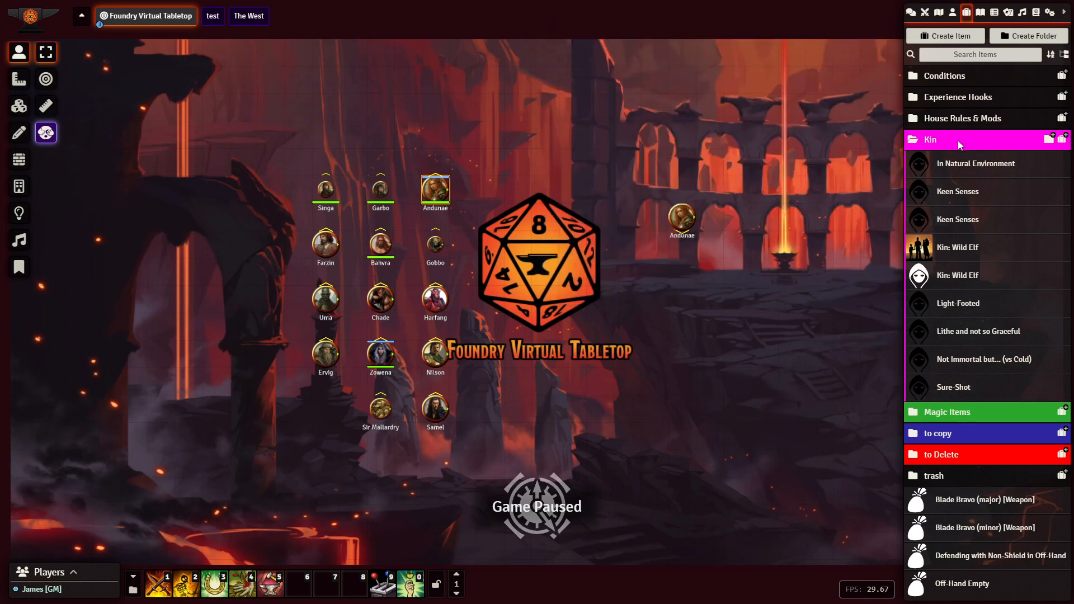
Delete the old Kin: Wild Elf container from House Rules & Mods and move the new one there from the Kin folder
left_click(958, 140)
left_click(952, 121)
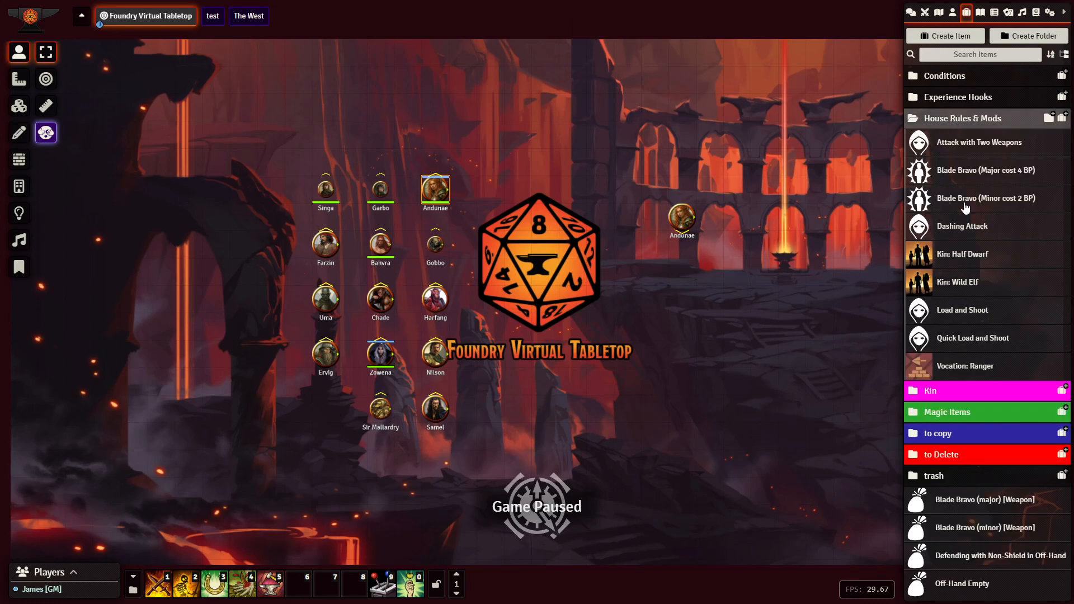
right_click(954, 285)
left_click(932, 241)
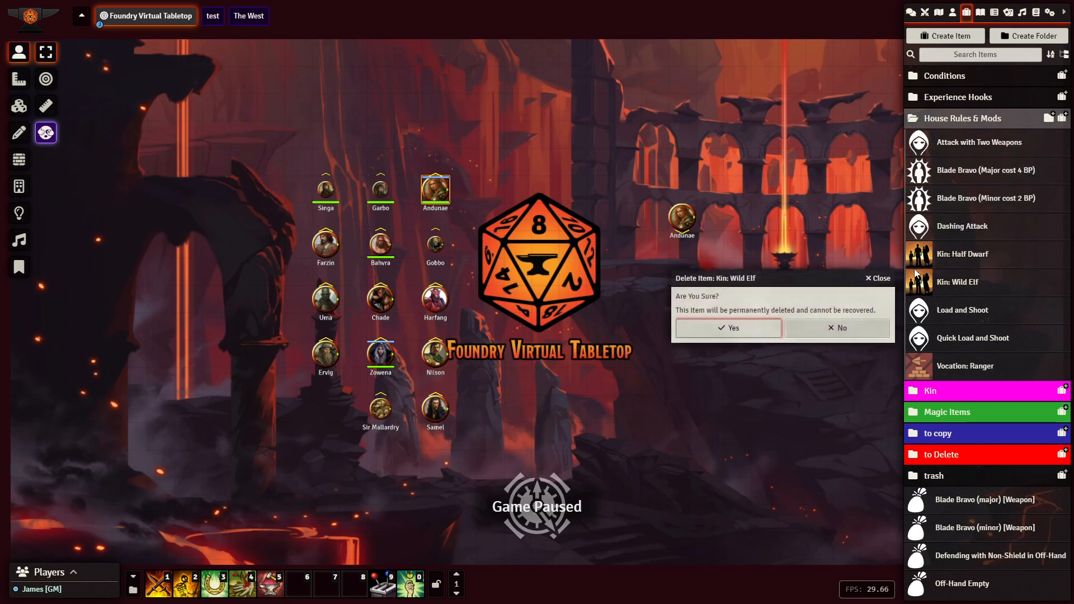
left_click(734, 328)
left_click(981, 362)
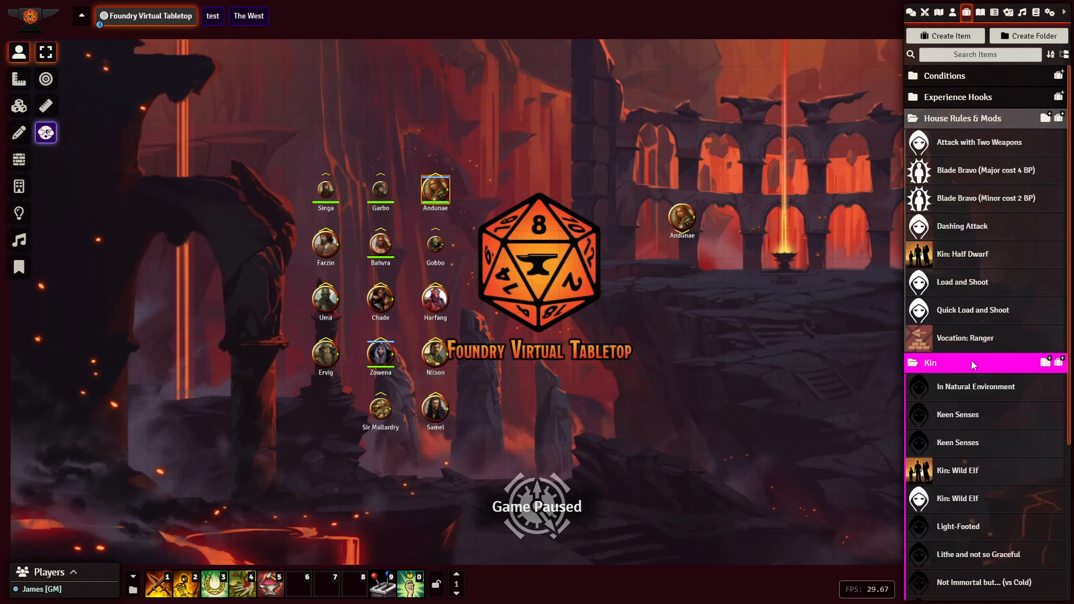
left_click_drag(947, 475, 970, 275)
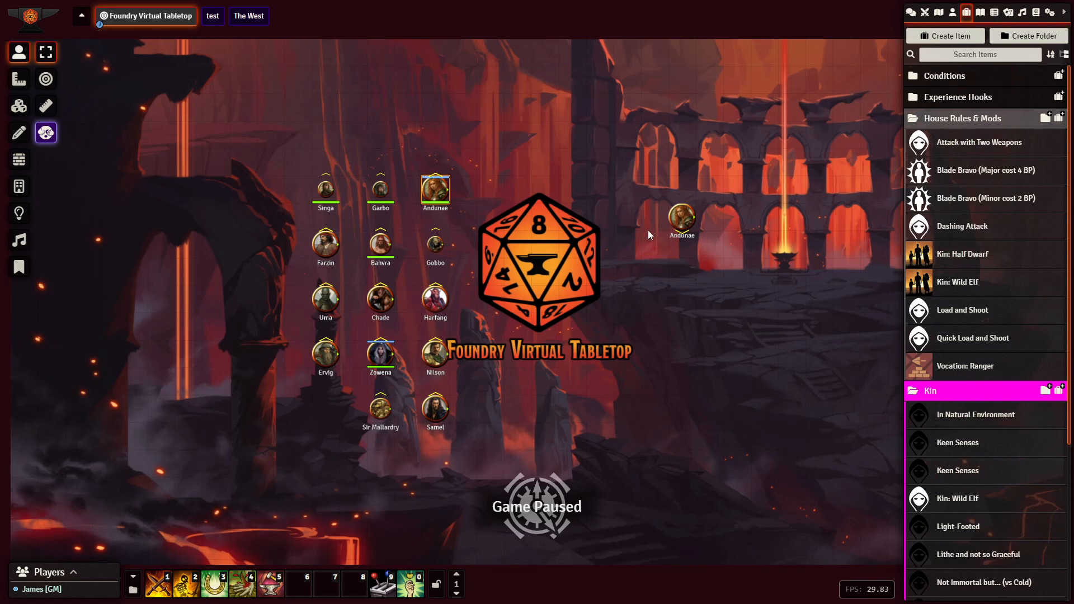
Open the sheet of the character token standing alone in the scene and add the Kin: Wild Elf container to it
left_click(676, 222)
double_click(676, 223)
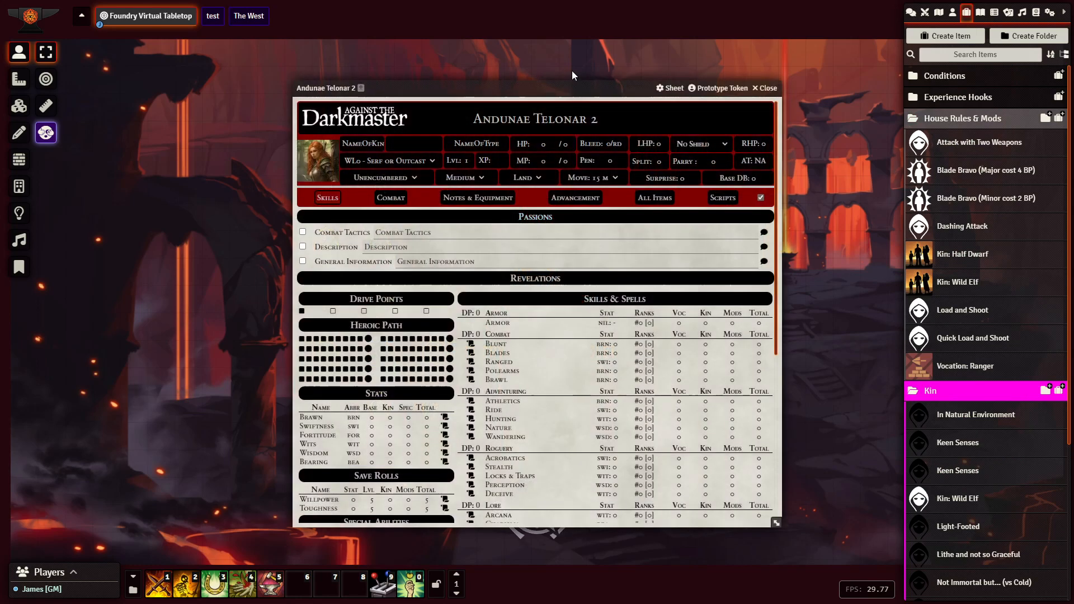
left_click_drag(552, 83, 476, 5)
scroll(323, 366, "down", 1)
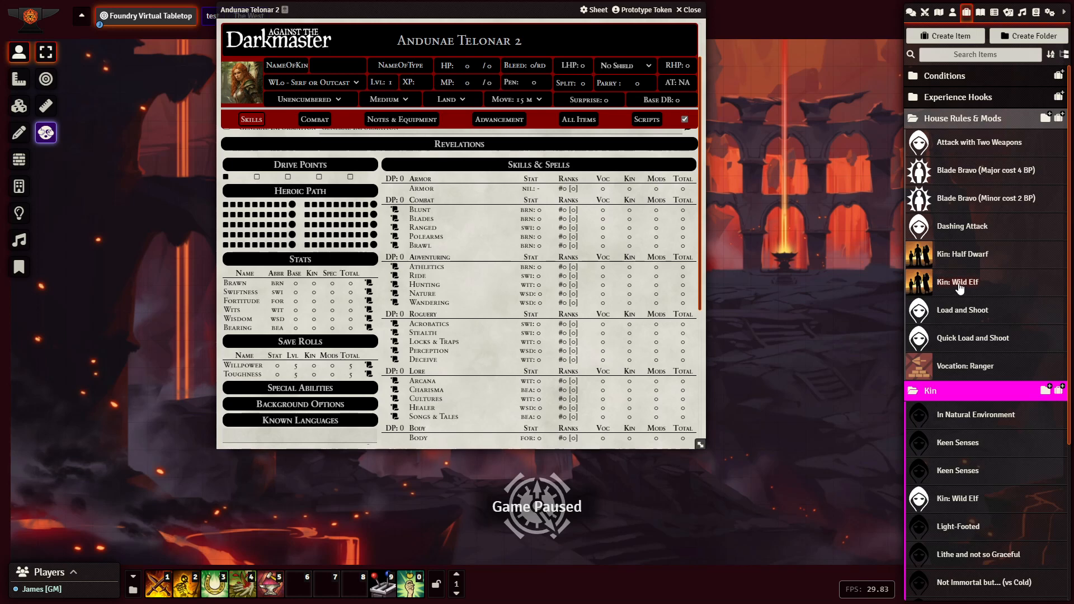
scroll(480, 330, "down", 3)
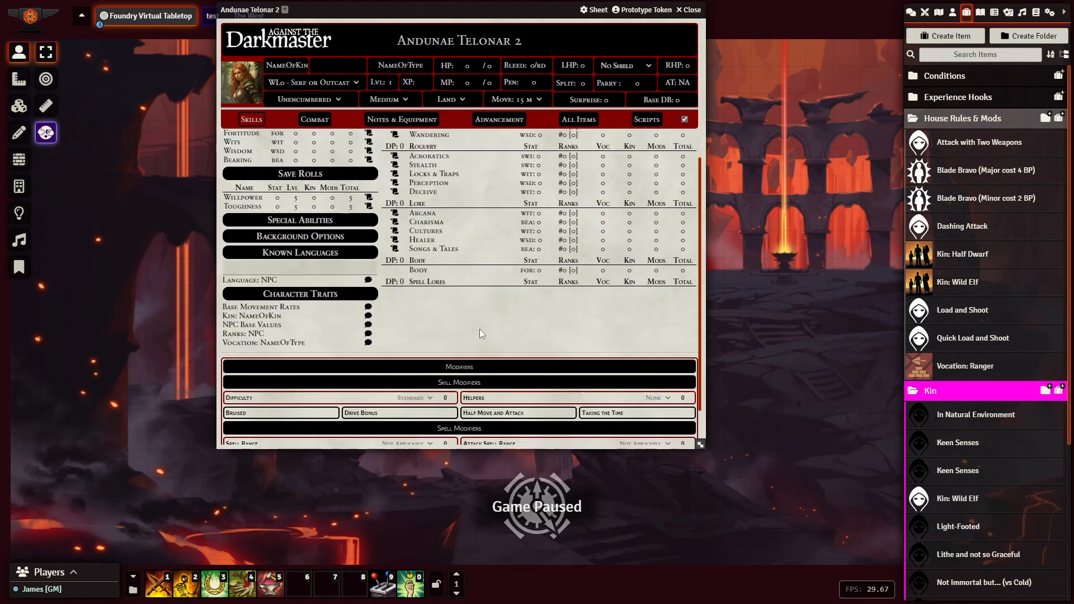
scroll(479, 329, "up", 1)
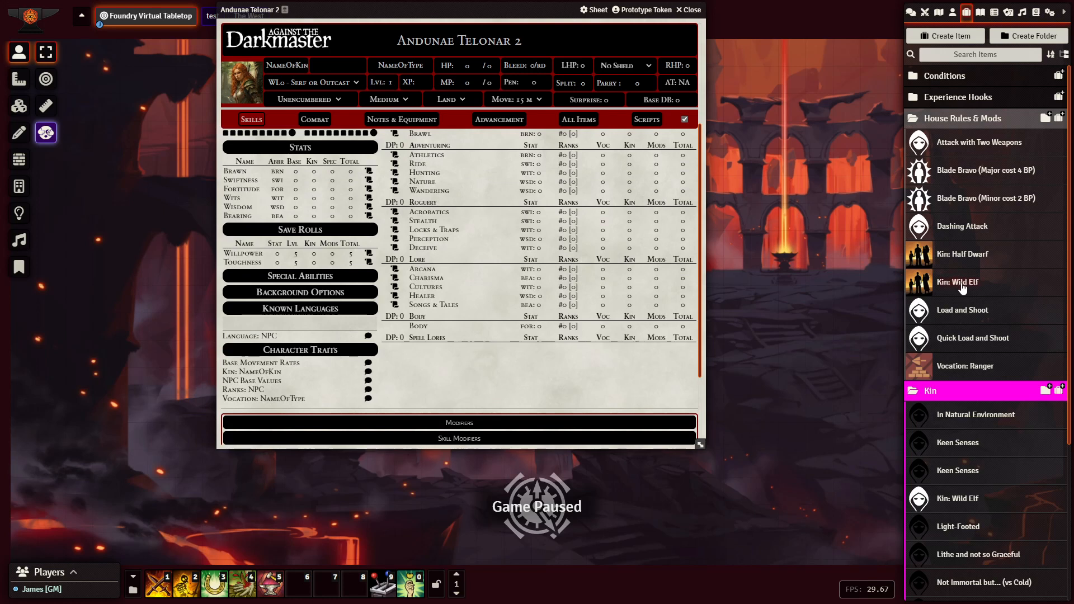
left_click_drag(963, 287, 541, 257)
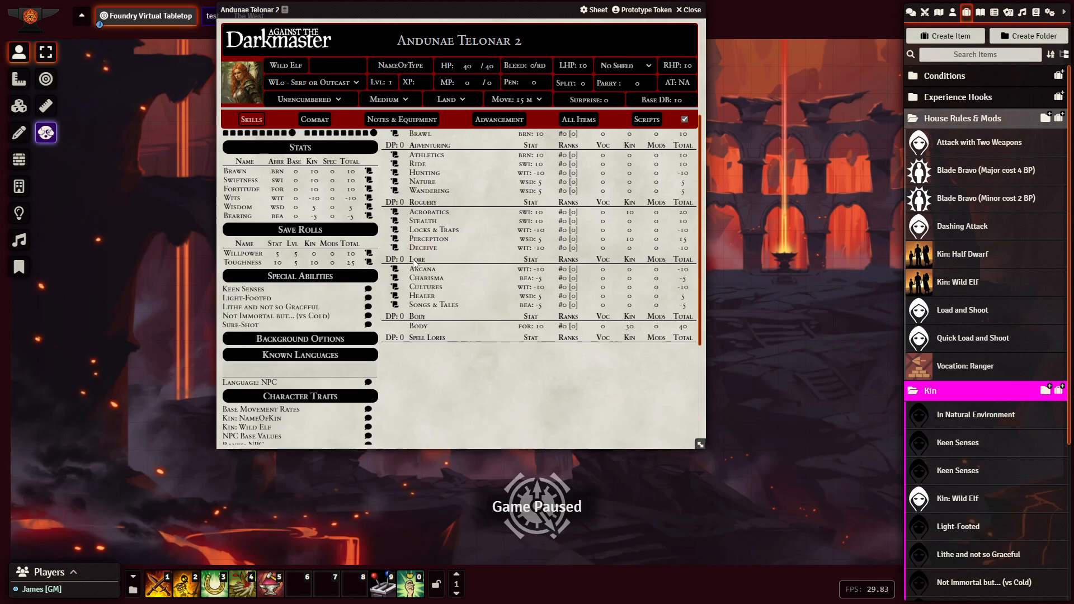
Open the Kin: NameOfKin character trait from the sheet and review its list of modifiers
scroll(413, 260, "down", 2)
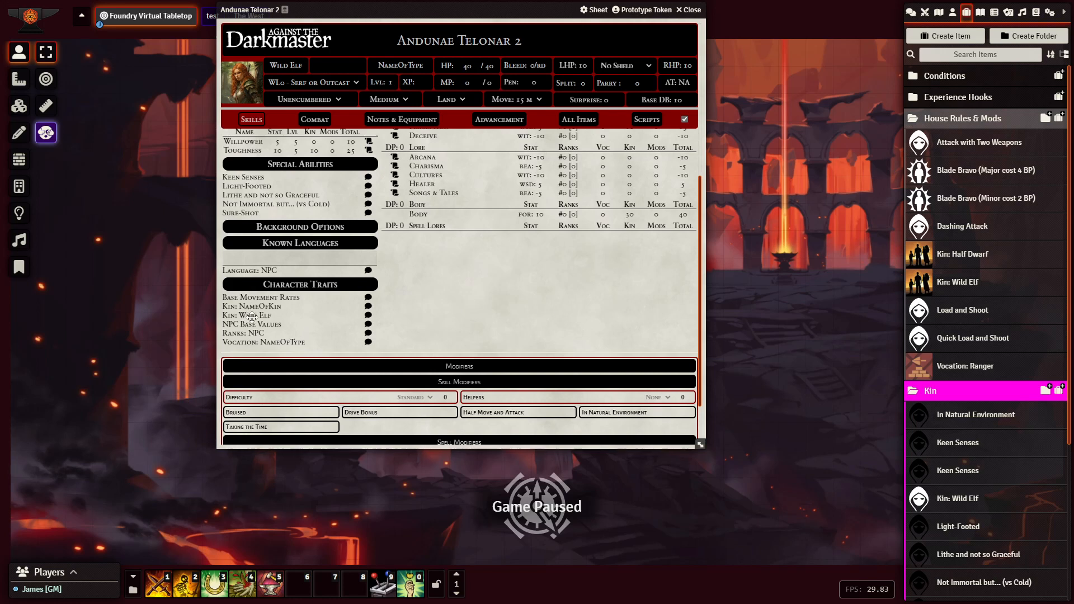
mouse_move(252, 317)
left_click(250, 307)
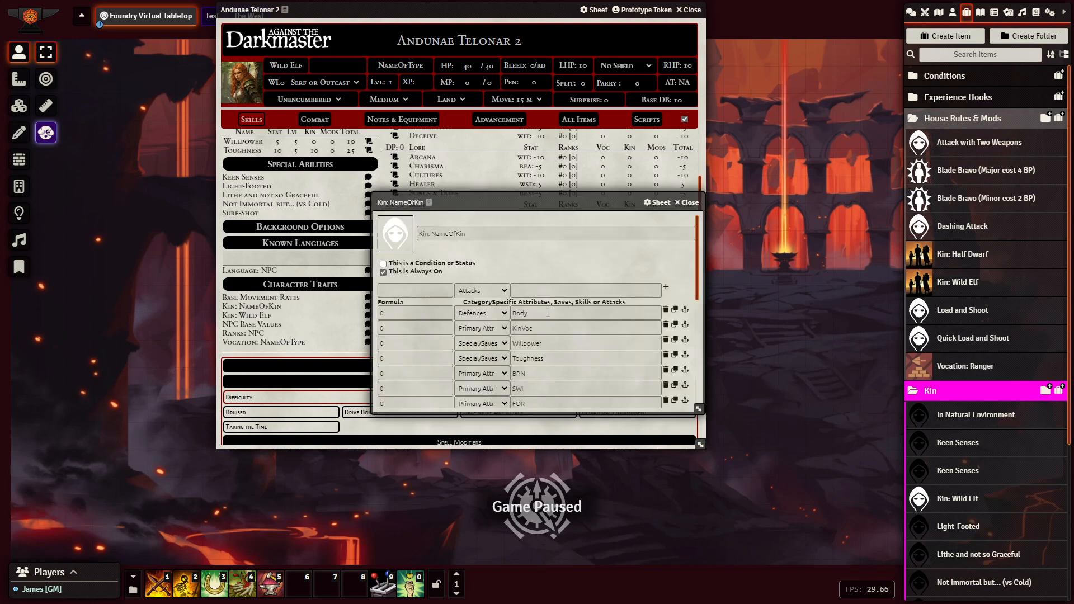
scroll(550, 317, "down", 1)
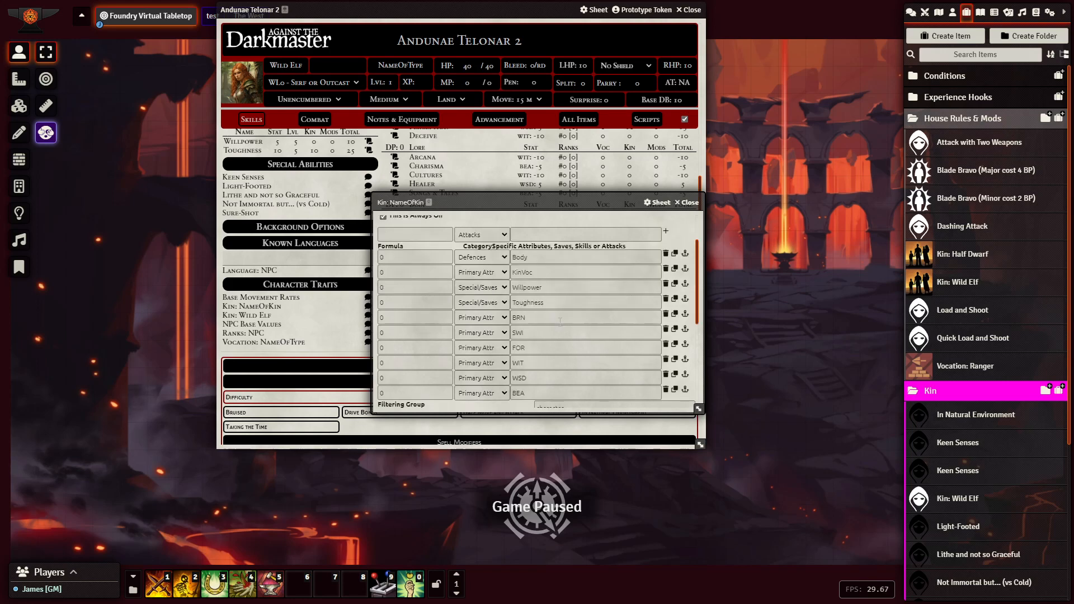
scroll(560, 321, "down", 1)
scroll(560, 322, "up", 1)
scroll(560, 322, "up", 1)
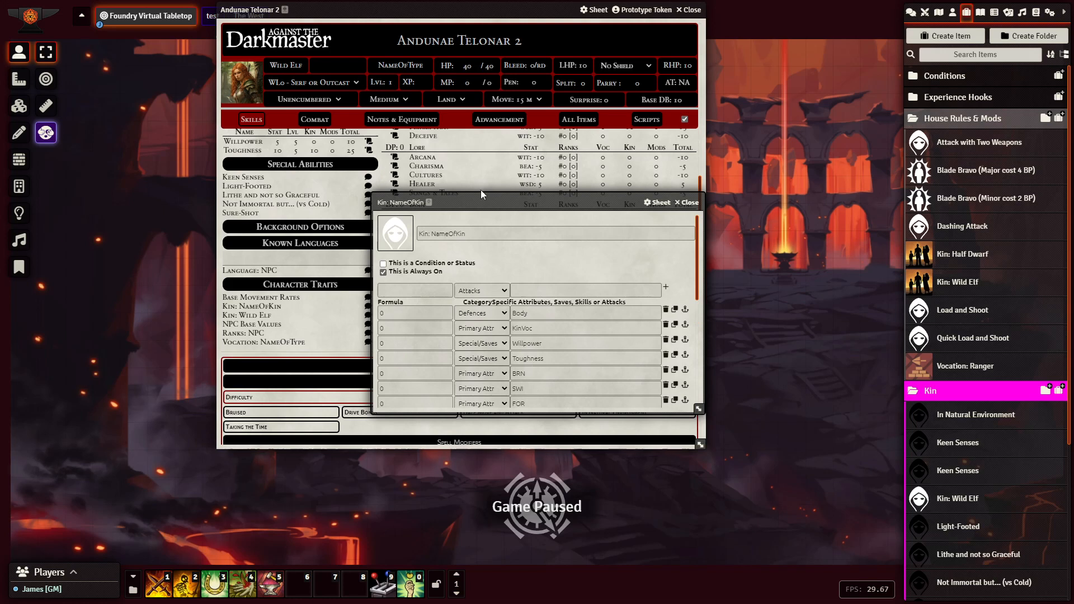
left_click_drag(481, 200, 465, 159)
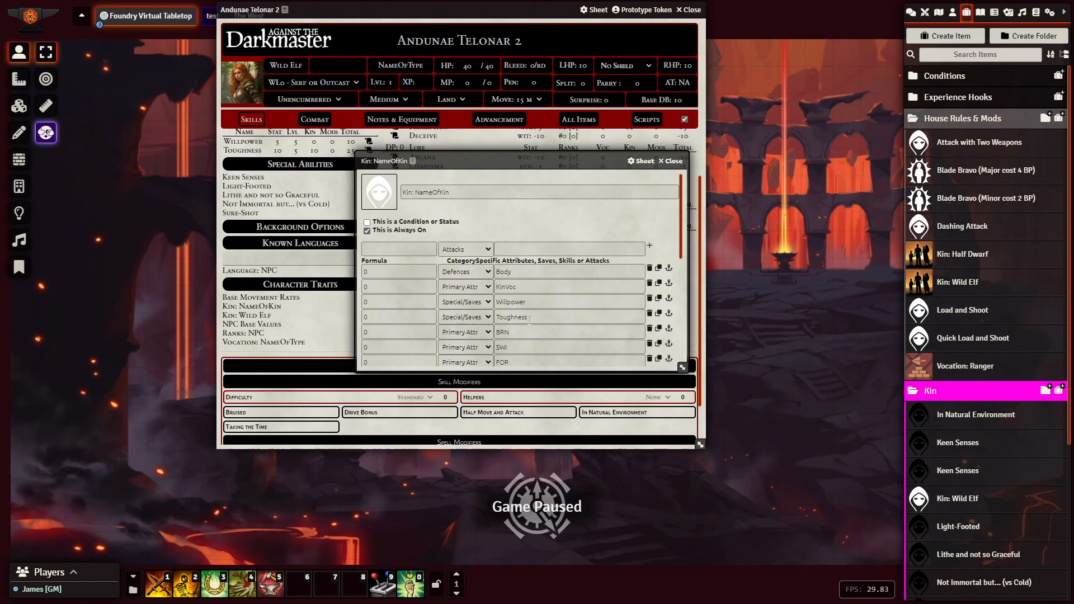
scroll(527, 306, "down", 1)
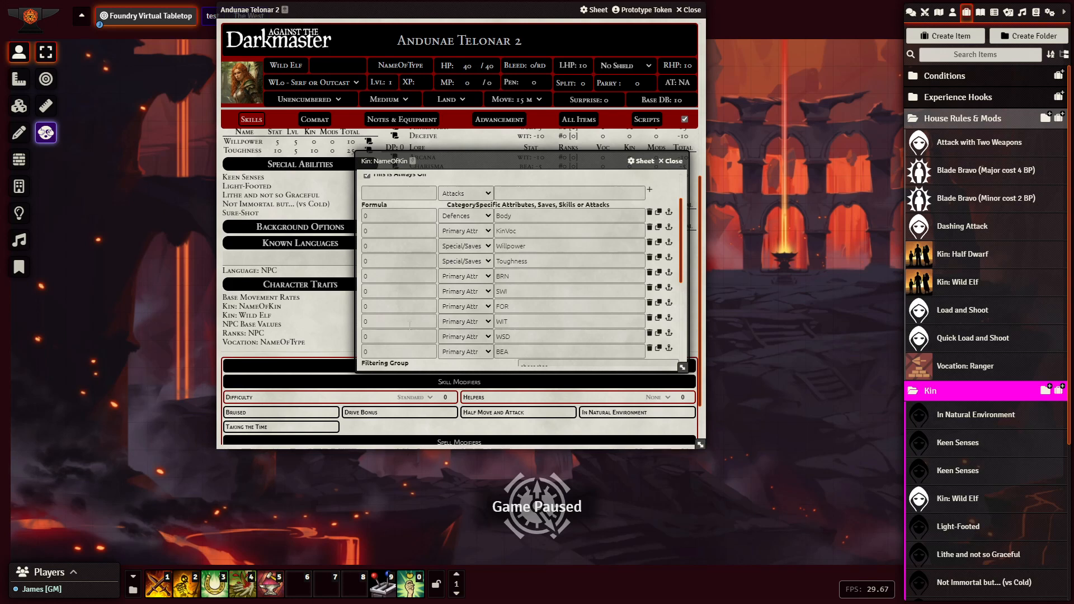
scroll(526, 281, "up", 1)
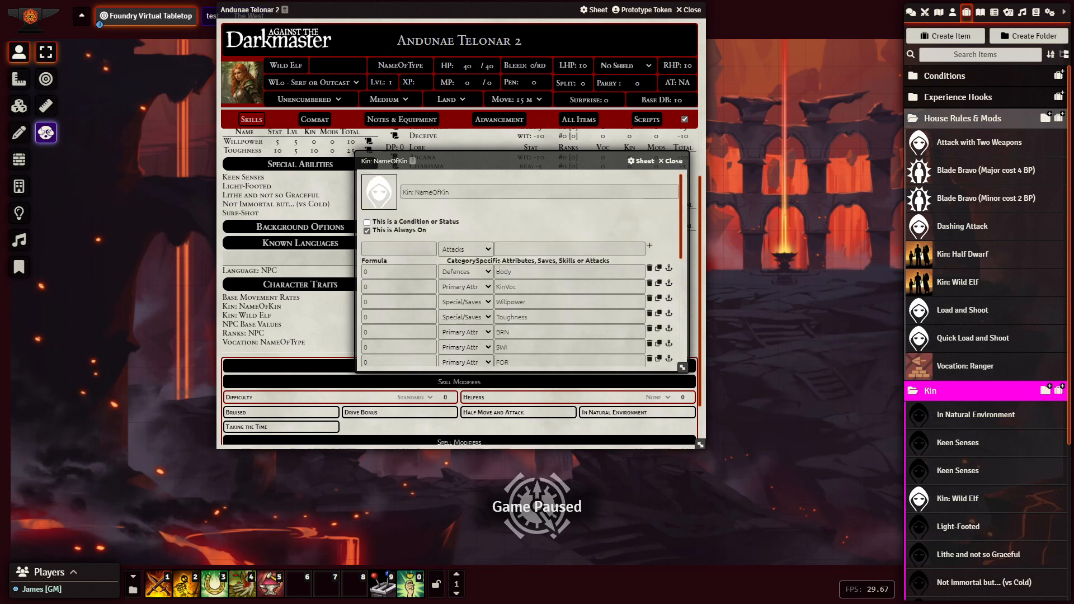
Delete the Body, KinVoc, Willpower and Toughness modifiers from the Kin: NameOfKin item
left_click(650, 268)
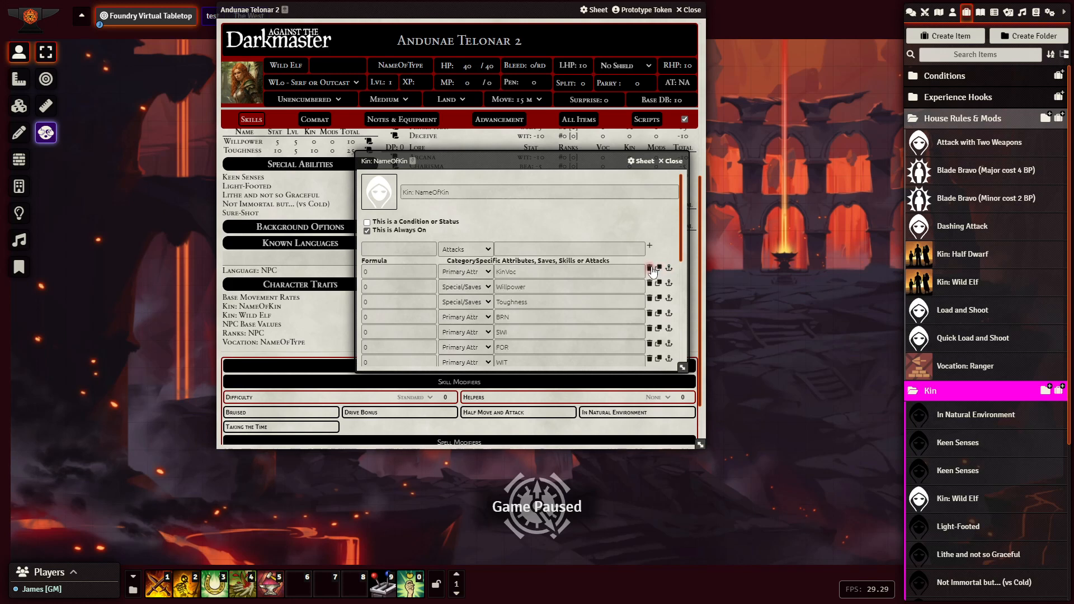
left_click(650, 269)
left_click(650, 269)
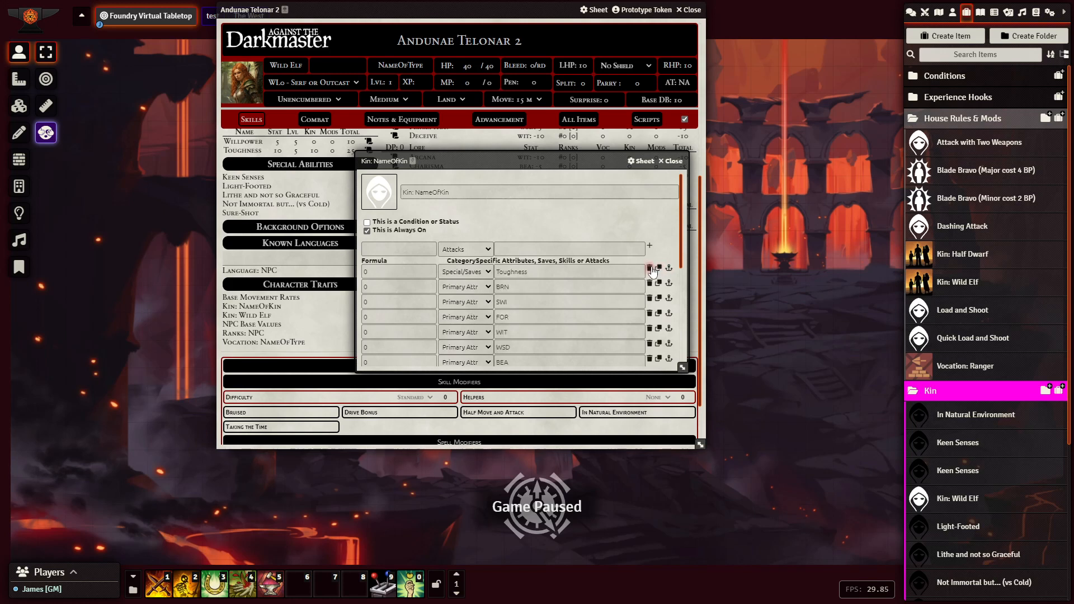
left_click(651, 269)
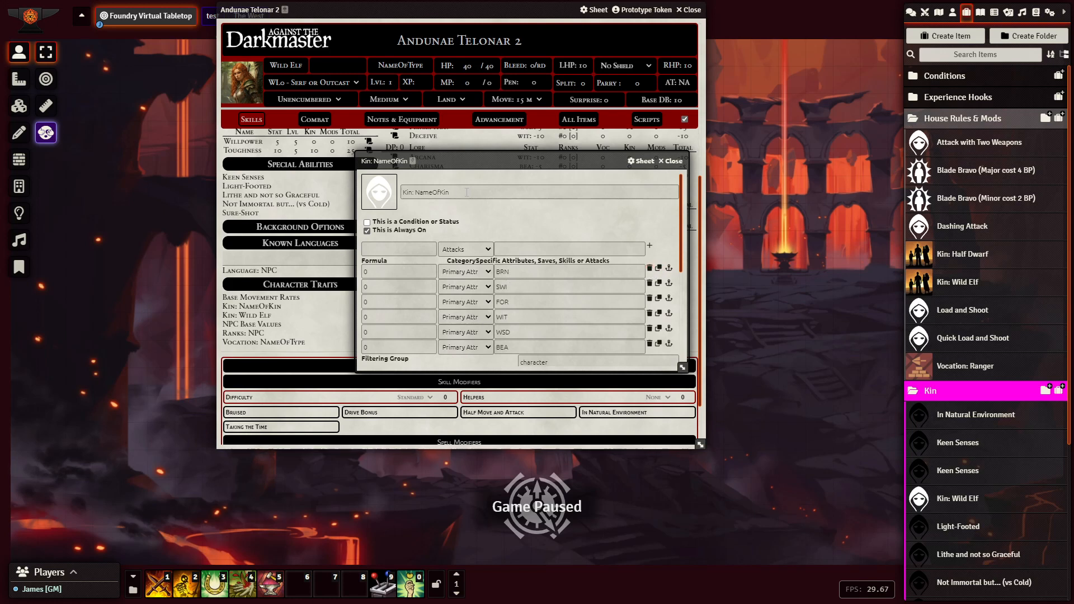
Rename the Kin: NameOfKin item to Base Stats, check its remaining attribute modifiers, and close its sheet
triple_click(466, 193)
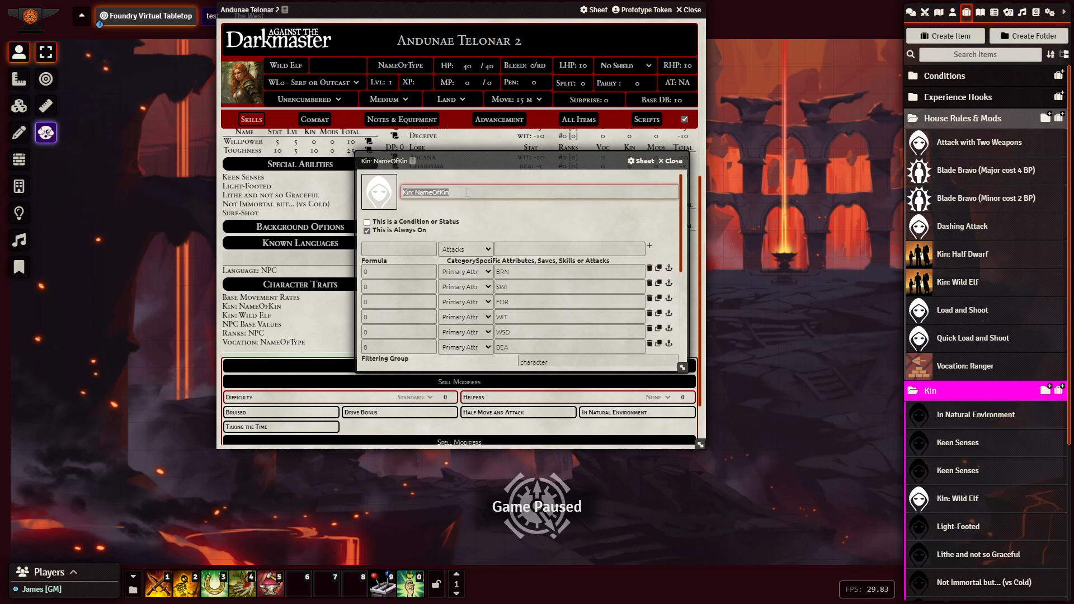
type("Base Stats")
key("Return")
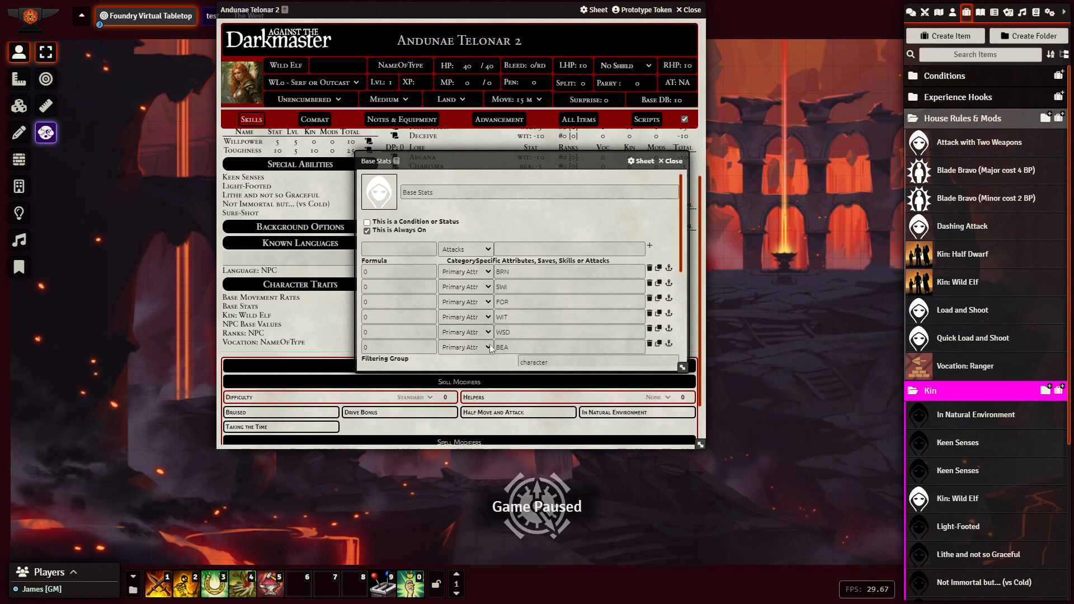
scroll(498, 338, "down", 1)
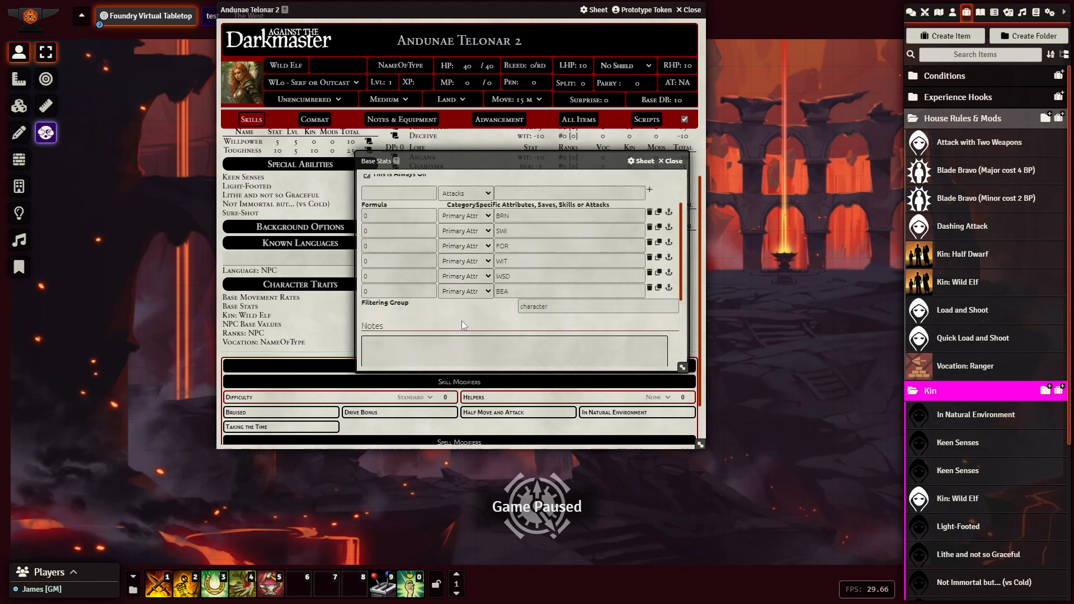
scroll(462, 321, "up", 1)
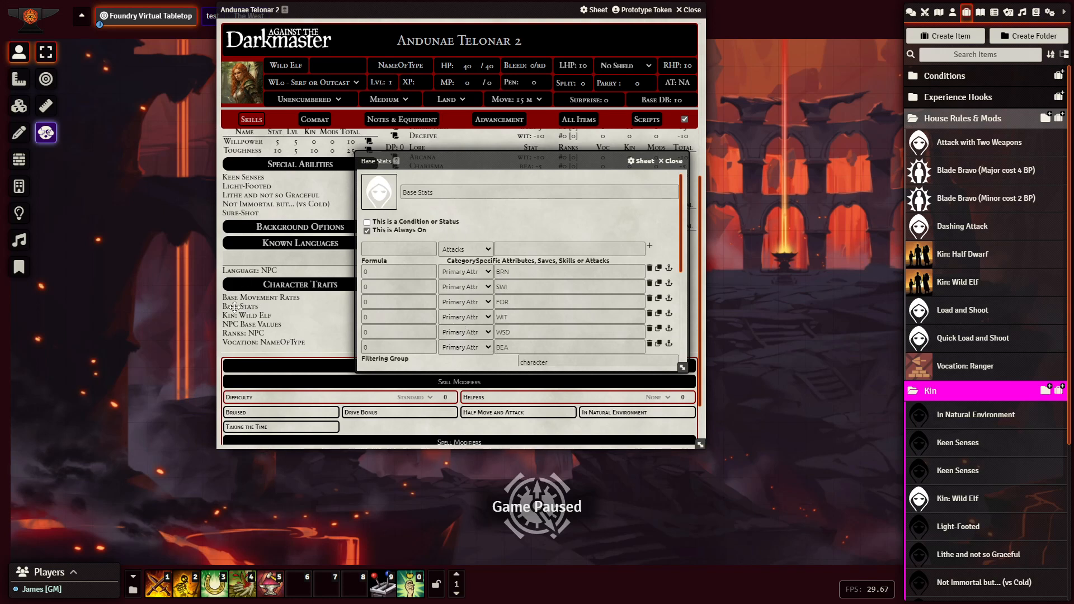
left_click(675, 161)
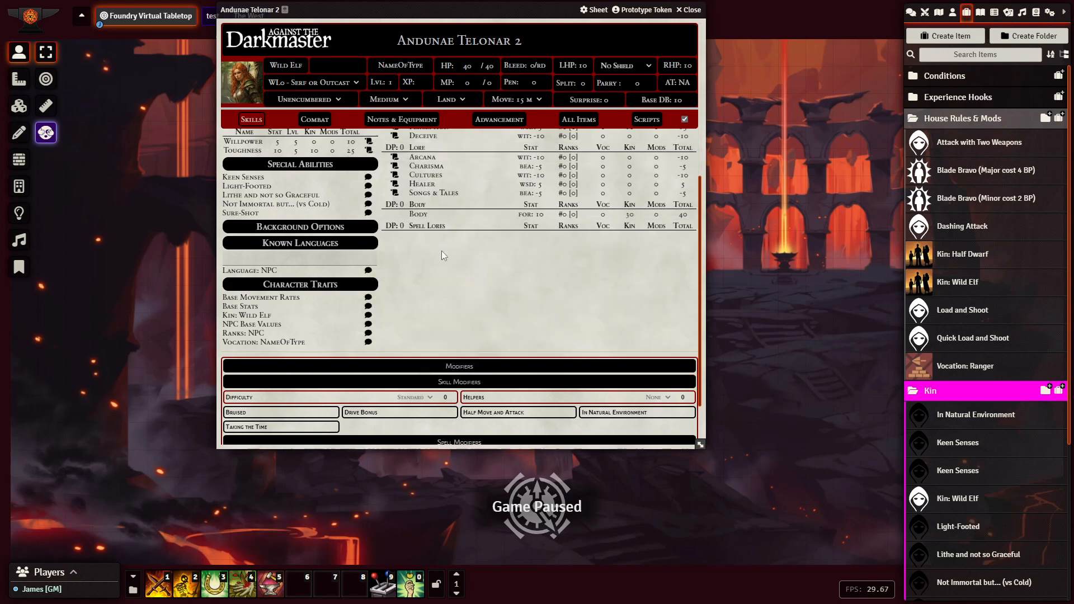
scroll(431, 264, "up", 2)
scroll(431, 269, "down", 1)
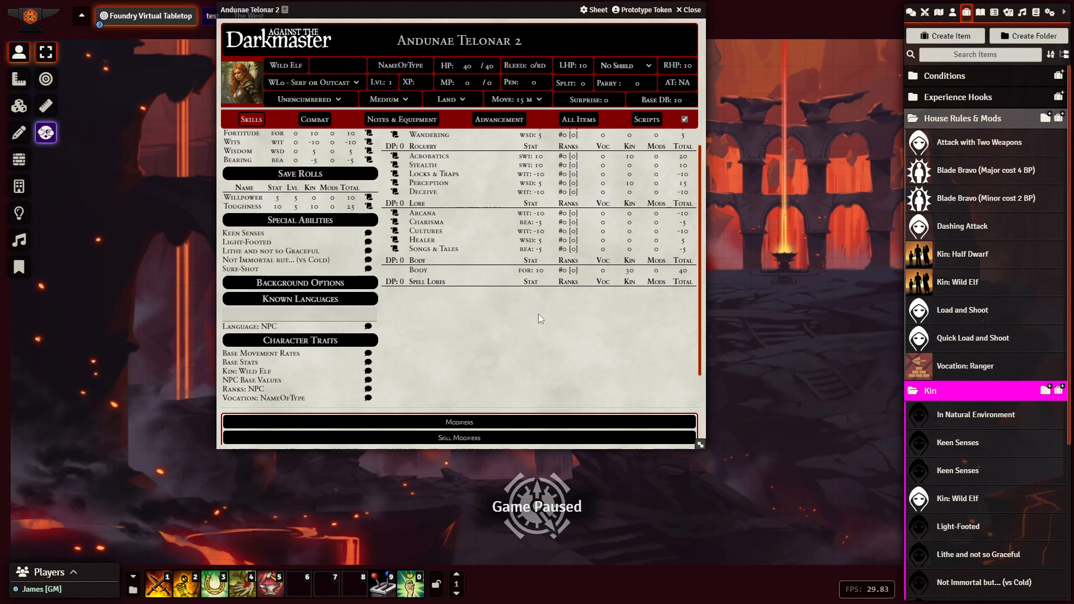
scroll(522, 310, "up", 4)
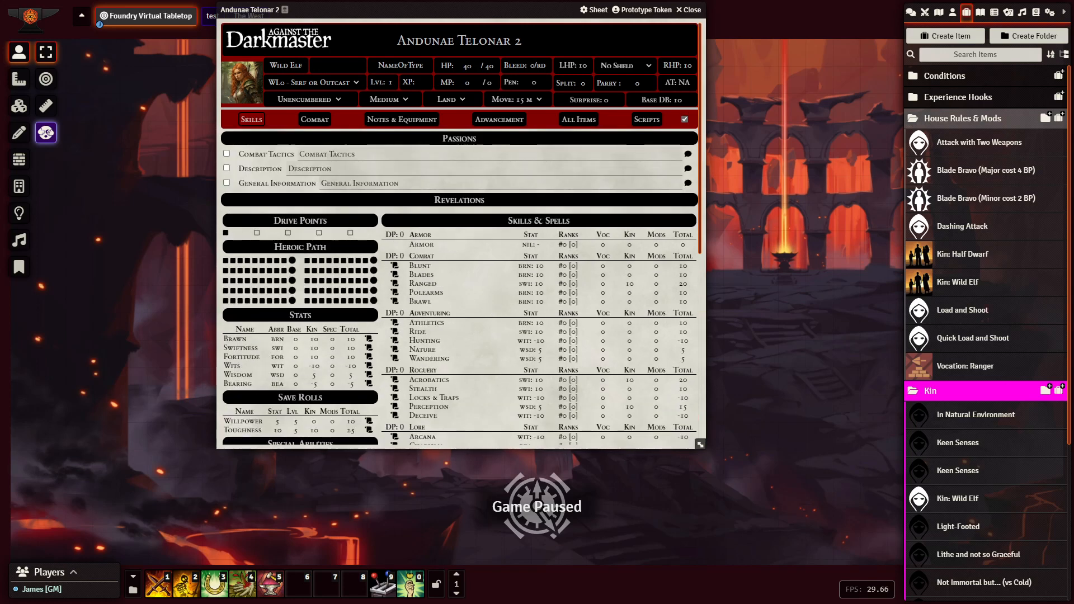